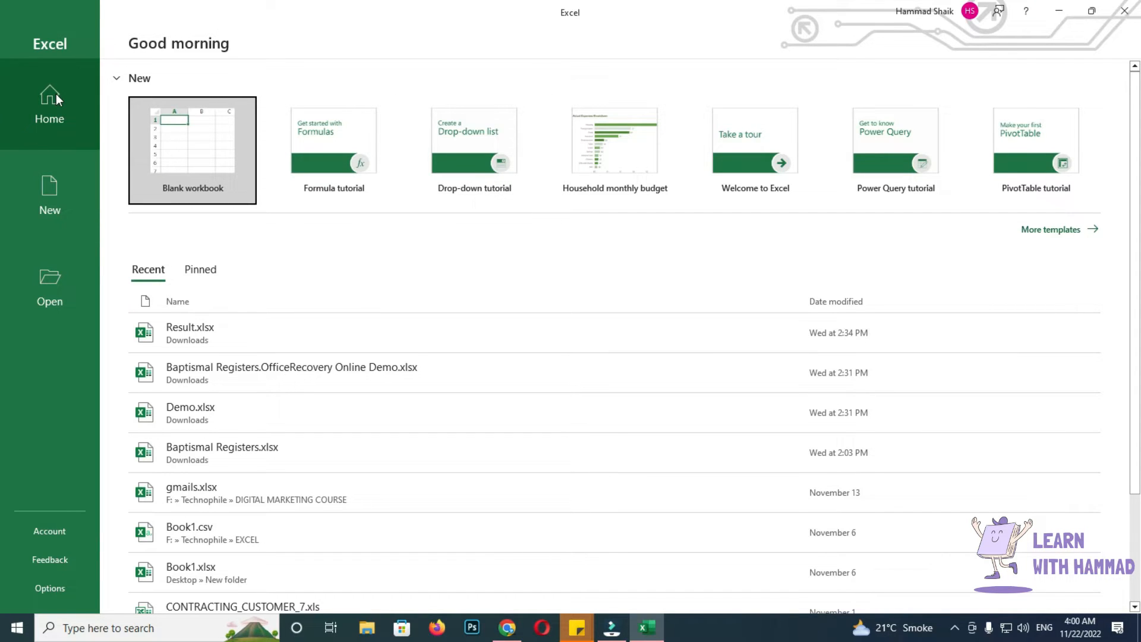
Step: Create a blank workbook and dismiss the licence warning bar
{"action": "left_click", "coordinate": [59, 224]}
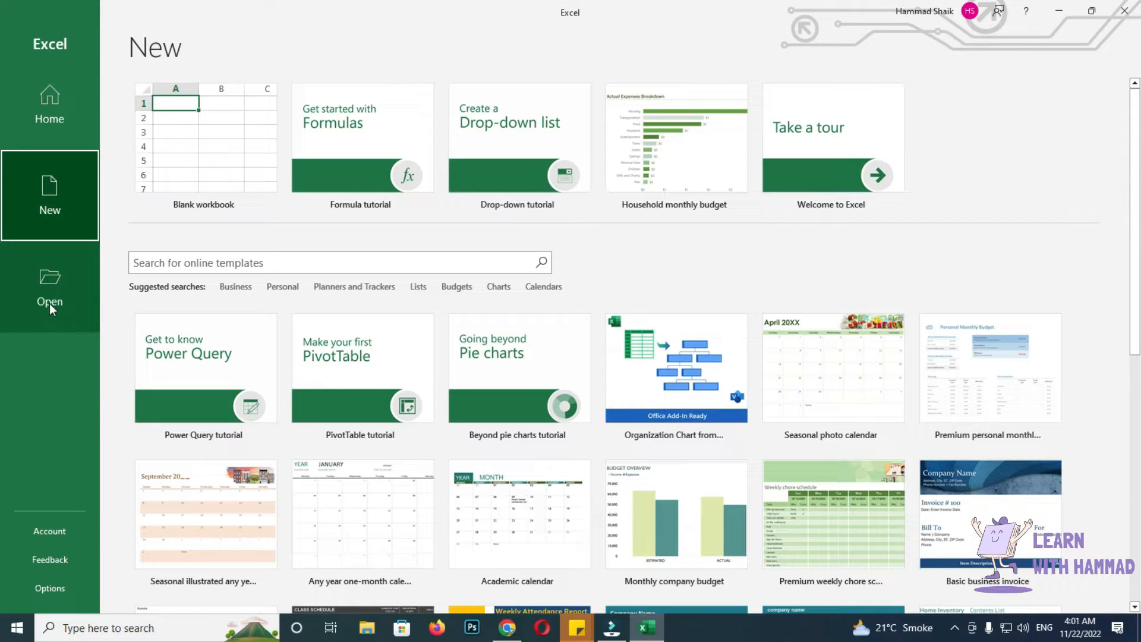
{"action": "left_click", "coordinate": [50, 197]}
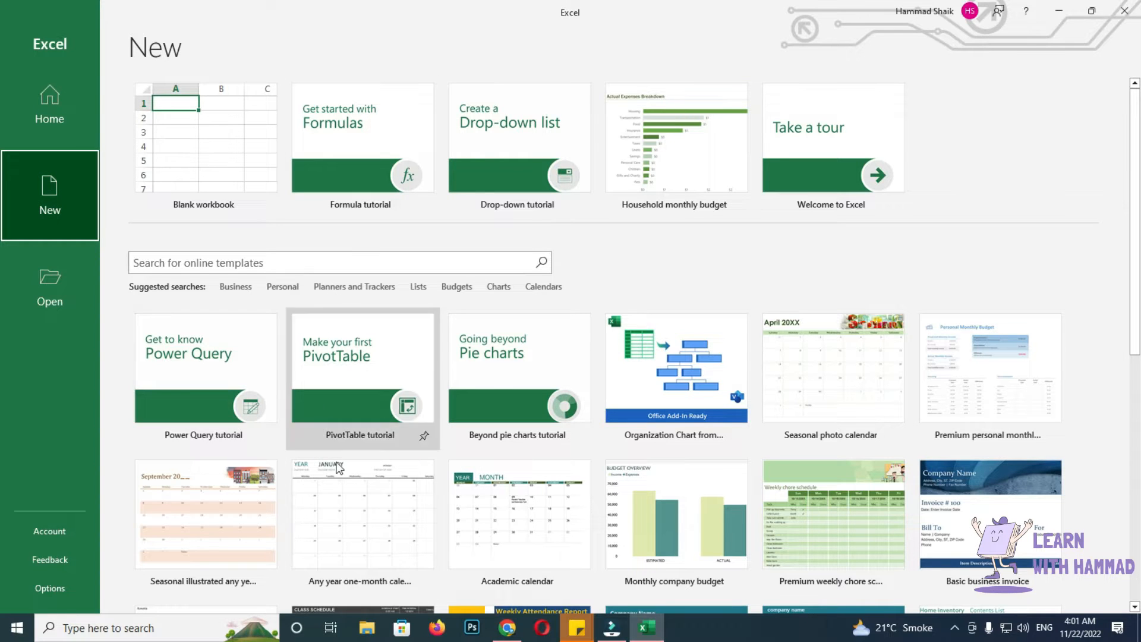
{"action": "scroll", "coordinate": [485, 408], "scroll_direction": "down", "scroll_amount": 2}
{"action": "scroll", "coordinate": [488, 405], "scroll_direction": "up", "scroll_amount": 2}
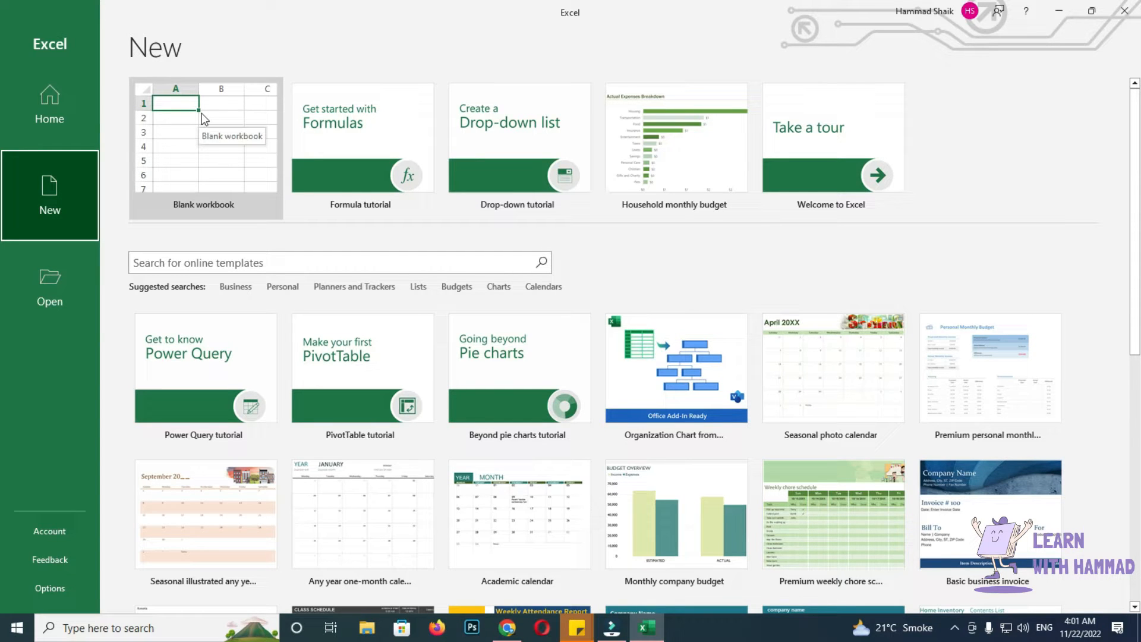
{"action": "left_click", "coordinate": [46, 104]}
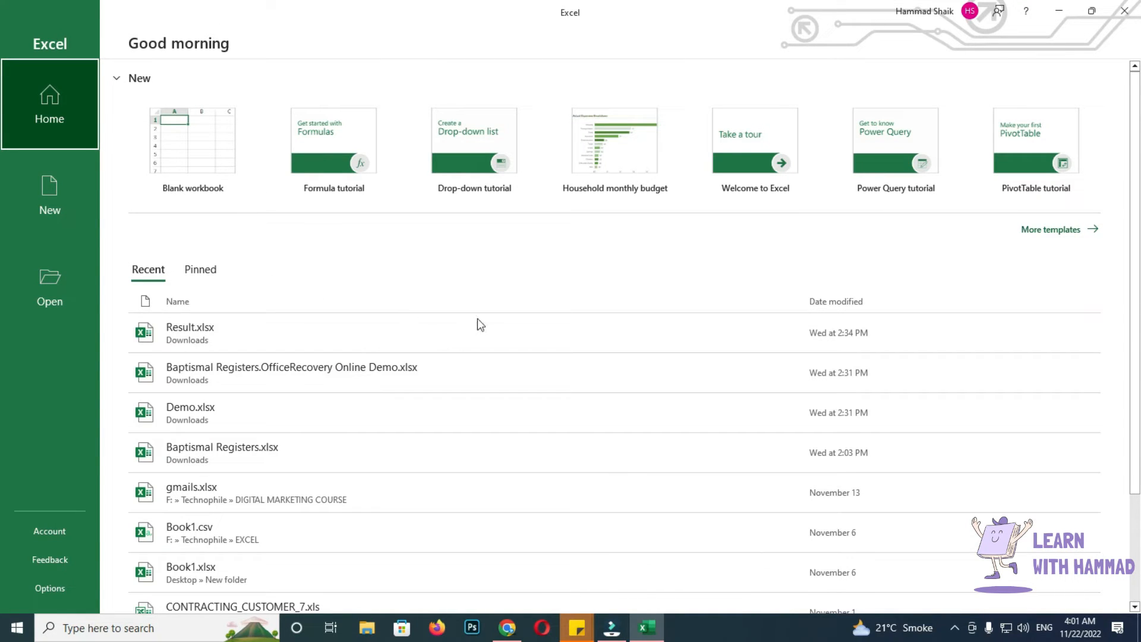
{"action": "left_click", "coordinate": [195, 156]}
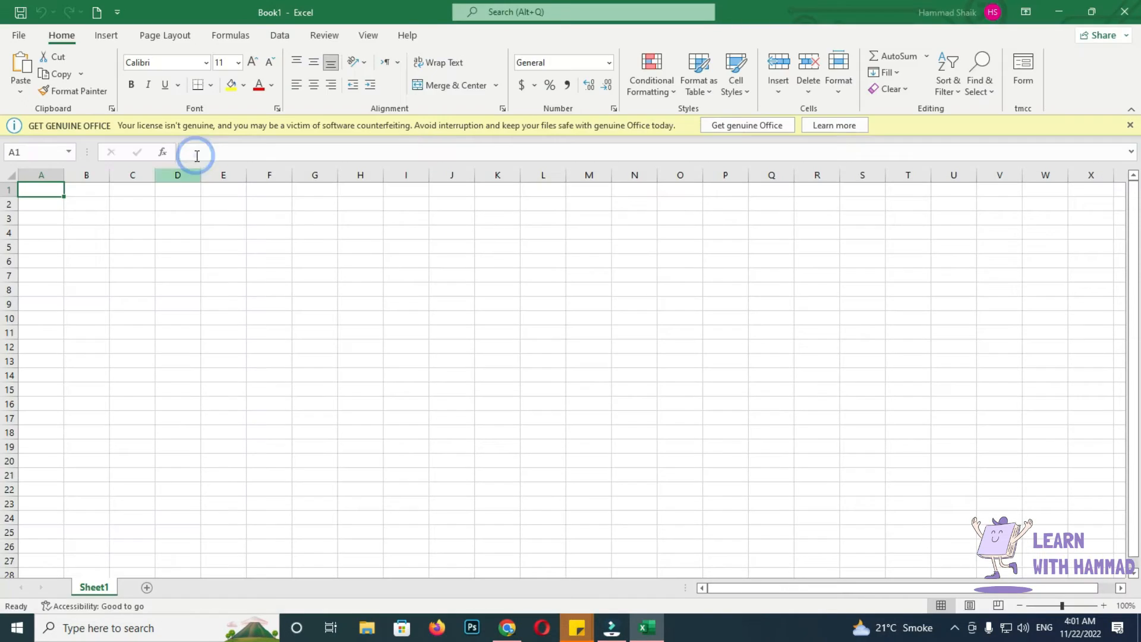
{"action": "left_click", "coordinate": [1131, 125]}
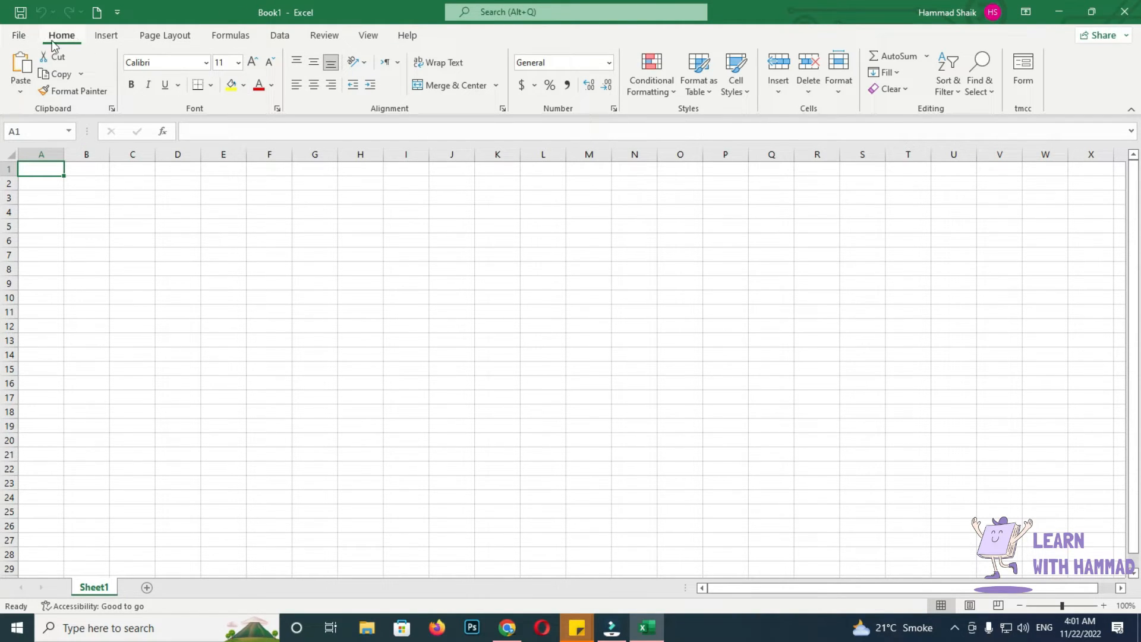
Step: Examine the commands offered for basic formatting, inserting objects, page layout, formulas, data and review
{"action": "left_click", "coordinate": [105, 36]}
{"action": "left_click", "coordinate": [232, 36]}
{"action": "left_click", "coordinate": [280, 36]}
{"action": "left_click", "coordinate": [323, 36]}
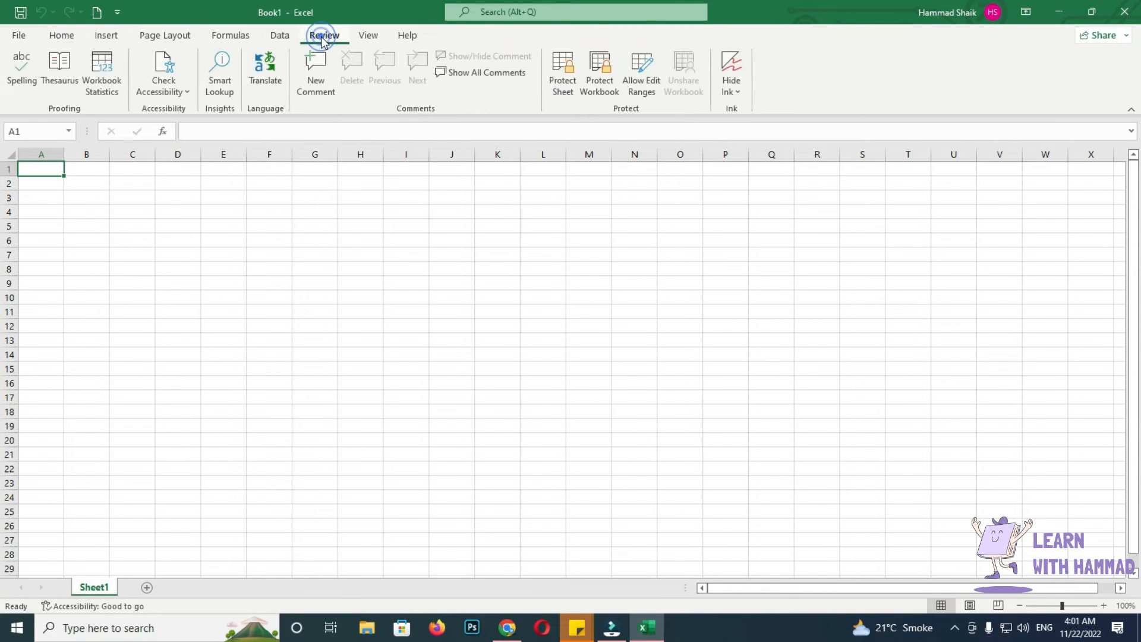
{"action": "left_click", "coordinate": [400, 36]}
{"action": "left_click", "coordinate": [63, 37]}
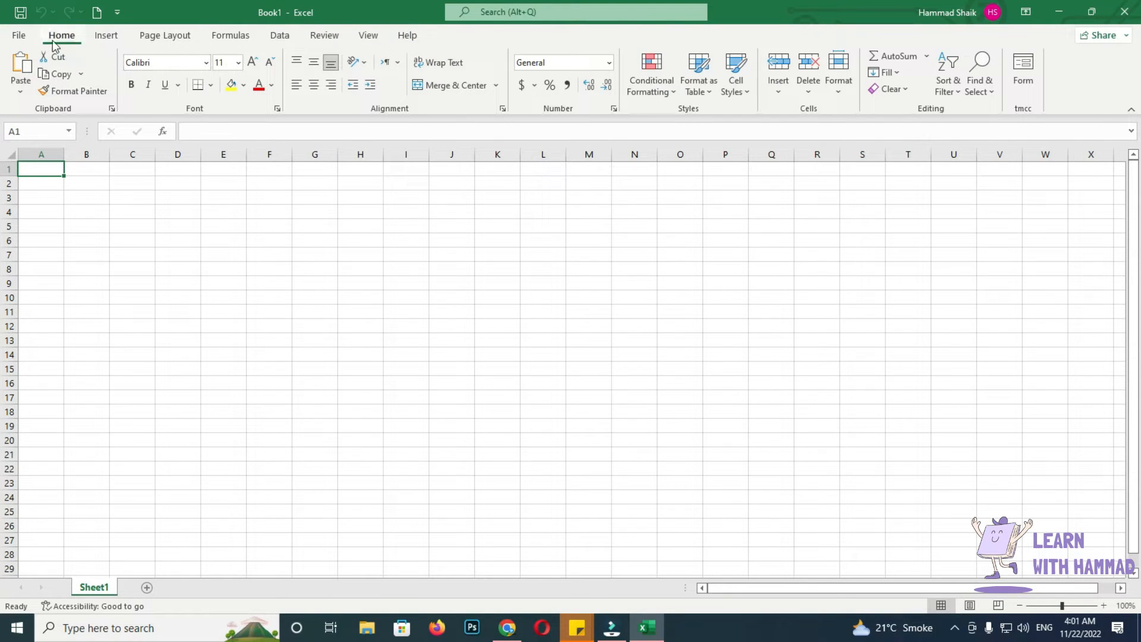
{"action": "left_click", "coordinate": [105, 37]}
{"action": "left_click", "coordinate": [165, 35]}
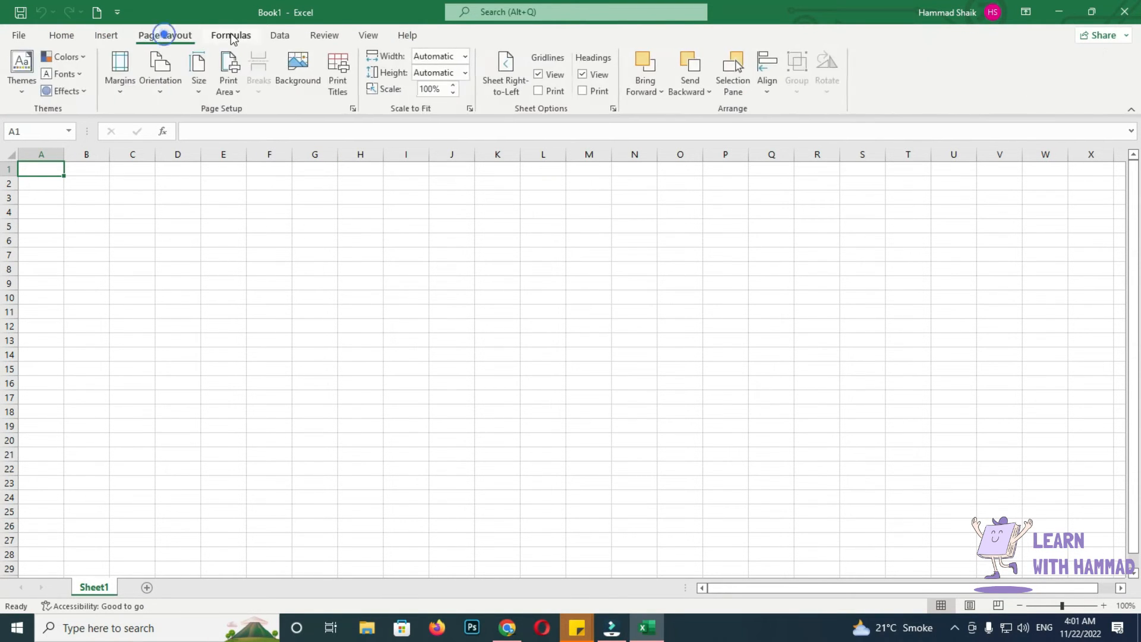
{"action": "left_click", "coordinate": [231, 35]}
{"action": "left_click", "coordinate": [70, 36]}
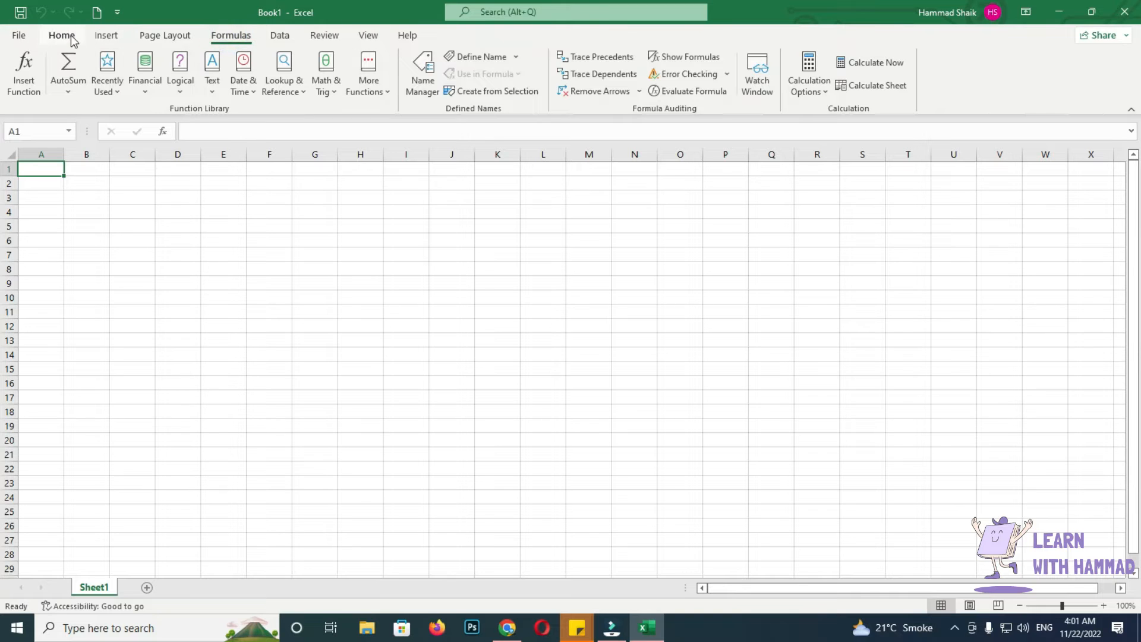
{"action": "left_click", "coordinate": [106, 37]}
{"action": "left_click", "coordinate": [165, 36]}
{"action": "left_click", "coordinate": [235, 35]}
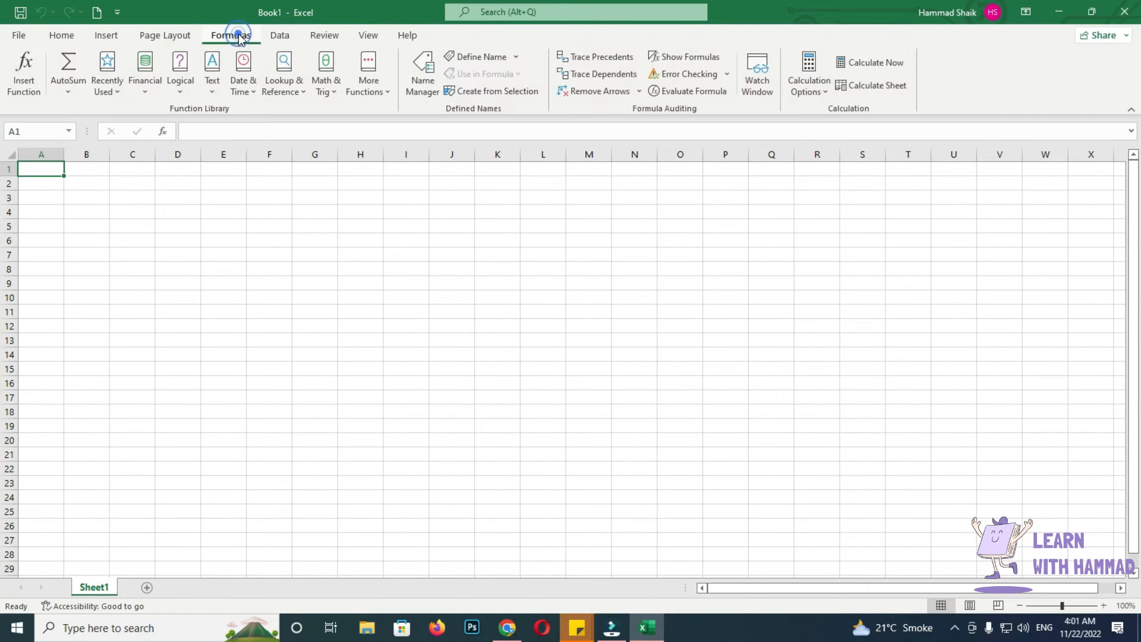
{"action": "left_click", "coordinate": [62, 35]}
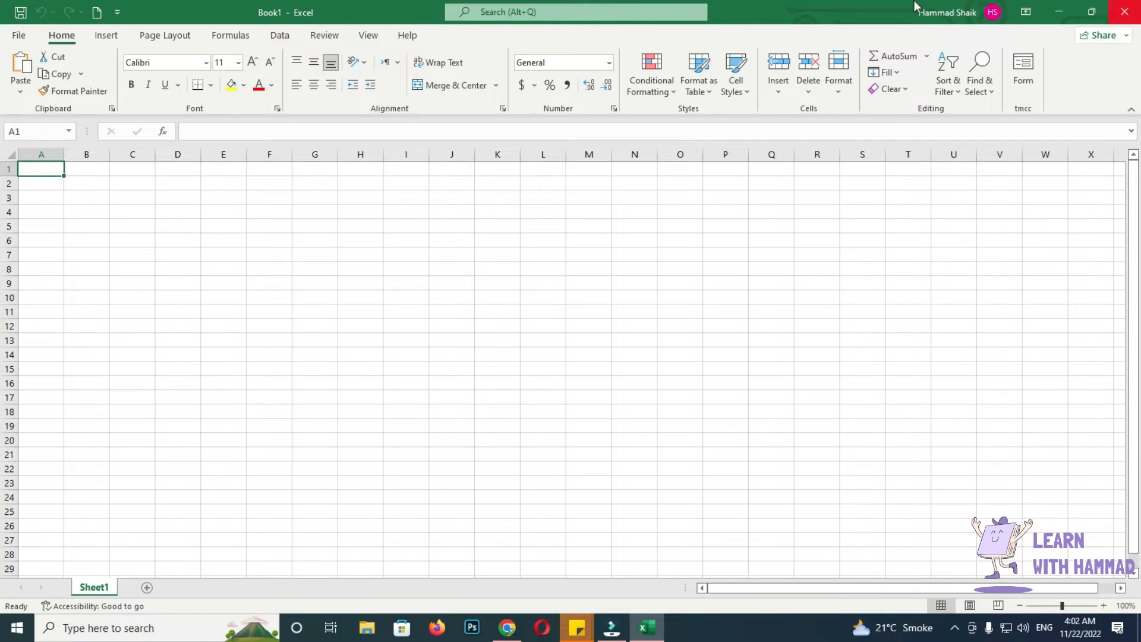
{"action": "left_click", "coordinate": [60, 37]}
{"action": "left_click", "coordinate": [110, 40]}
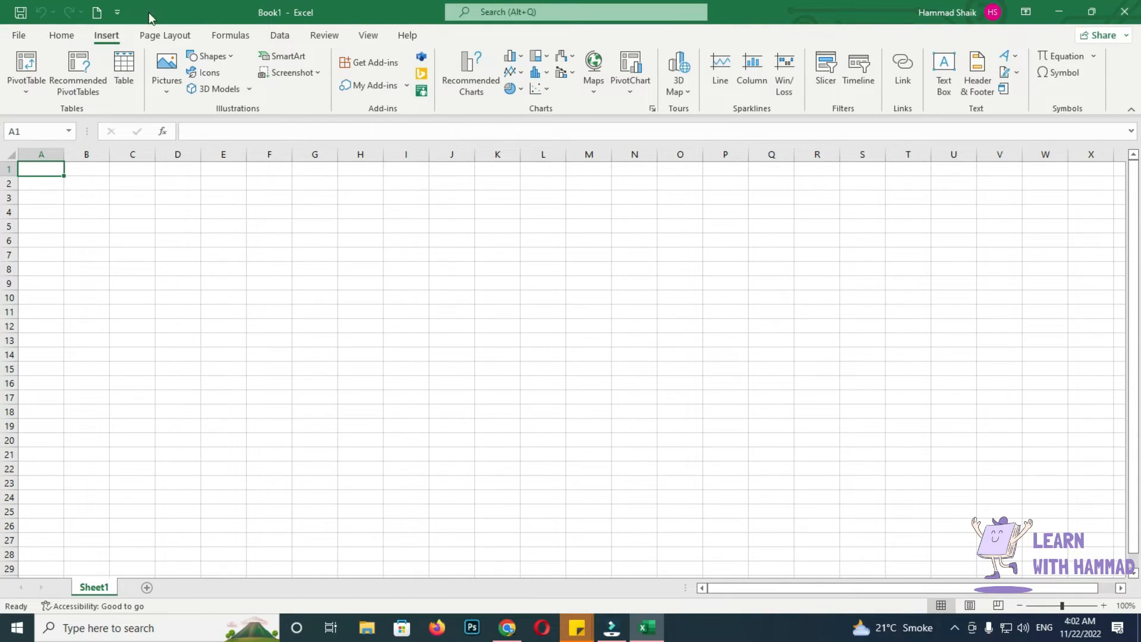
{"action": "left_click", "coordinate": [165, 36]}
{"action": "left_click", "coordinate": [58, 35]}
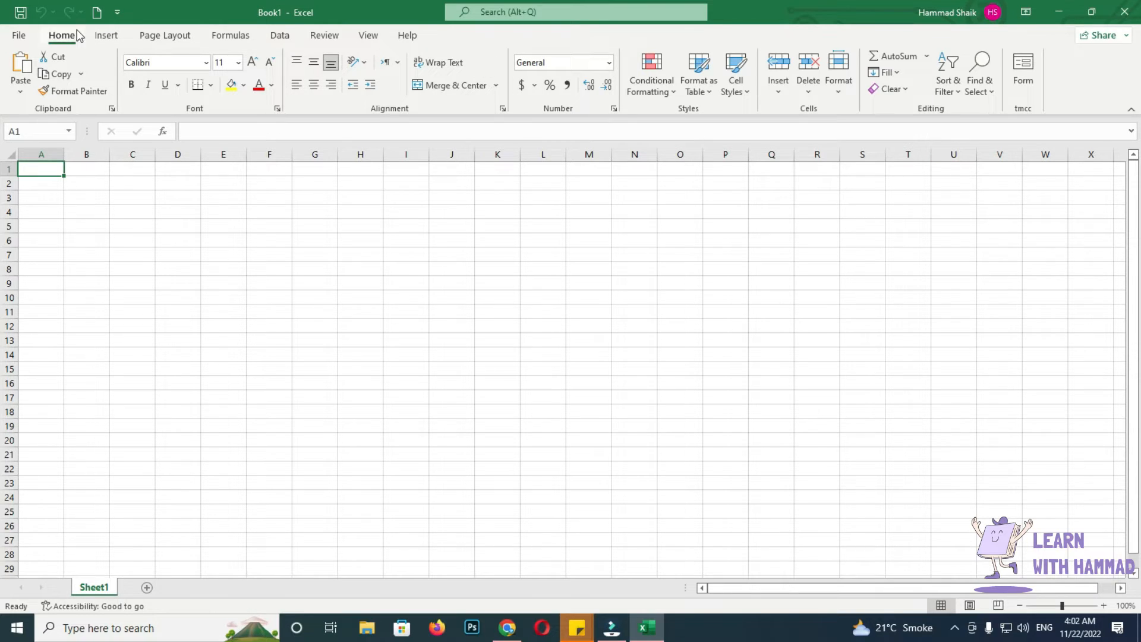
{"action": "left_click", "coordinate": [107, 39]}
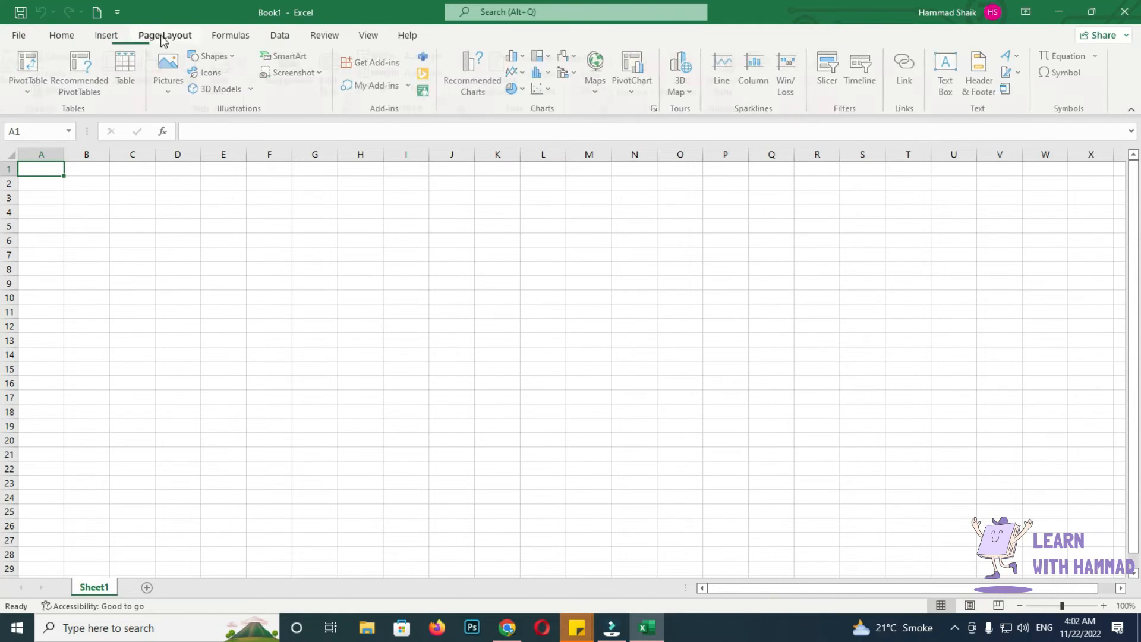
{"action": "left_click", "coordinate": [279, 34]}
{"action": "left_click", "coordinate": [53, 35]}
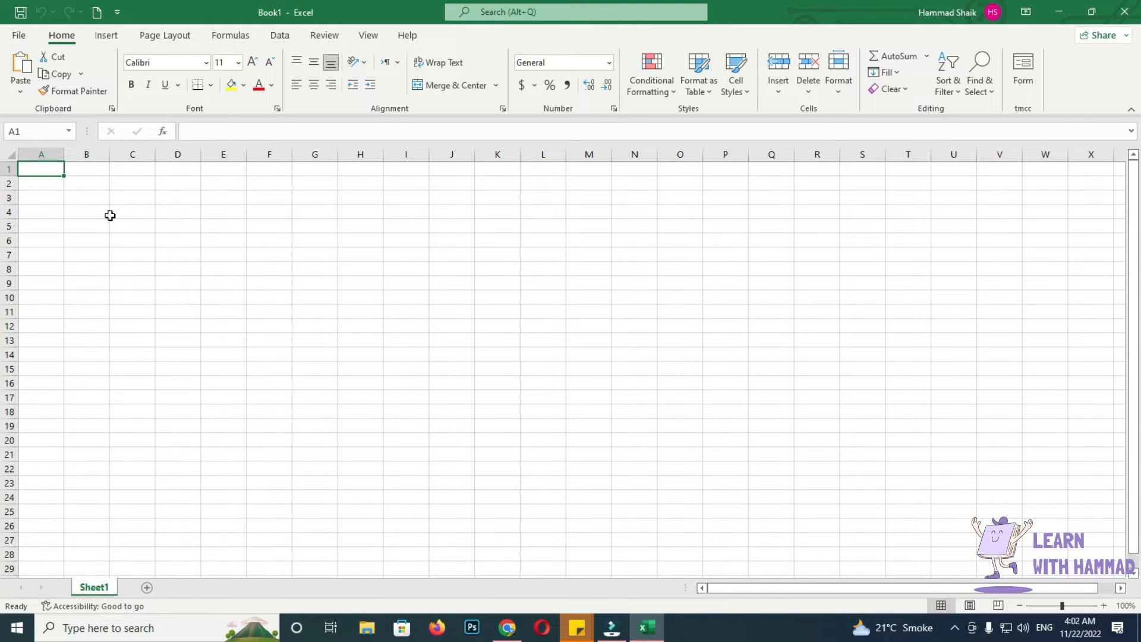
Step: Select columns A, B and C one after another, followed by rows 1 and 2, to show the sheet's structure
{"action": "left_click", "coordinate": [34, 156]}
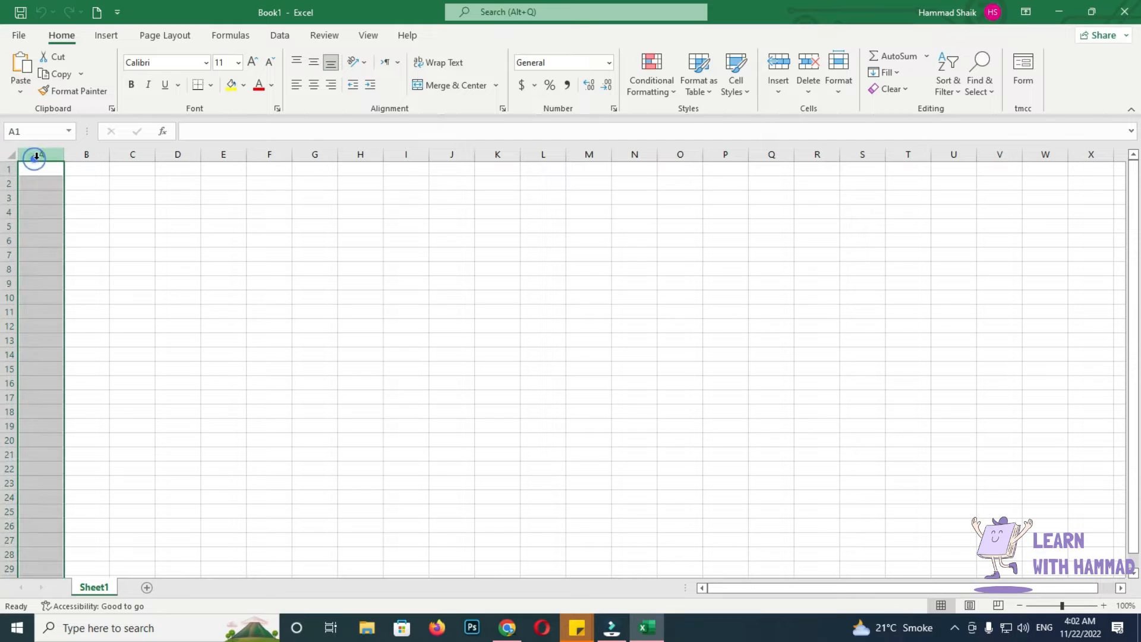
{"action": "left_click", "coordinate": [84, 154]}
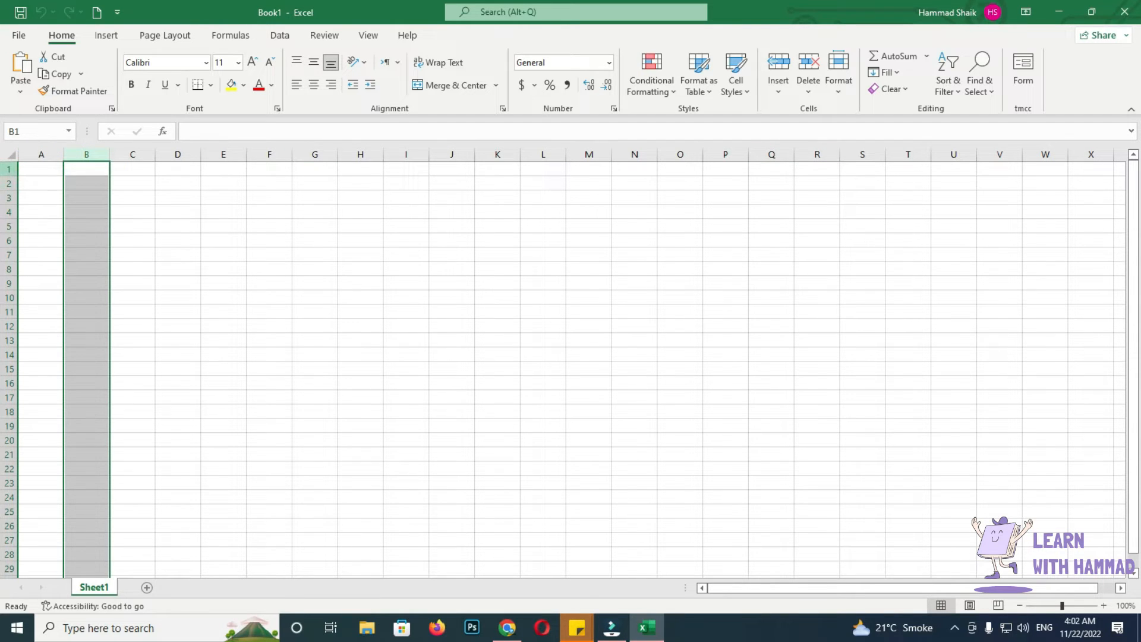
{"action": "left_click", "coordinate": [41, 154]}
{"action": "left_click", "coordinate": [71, 154]}
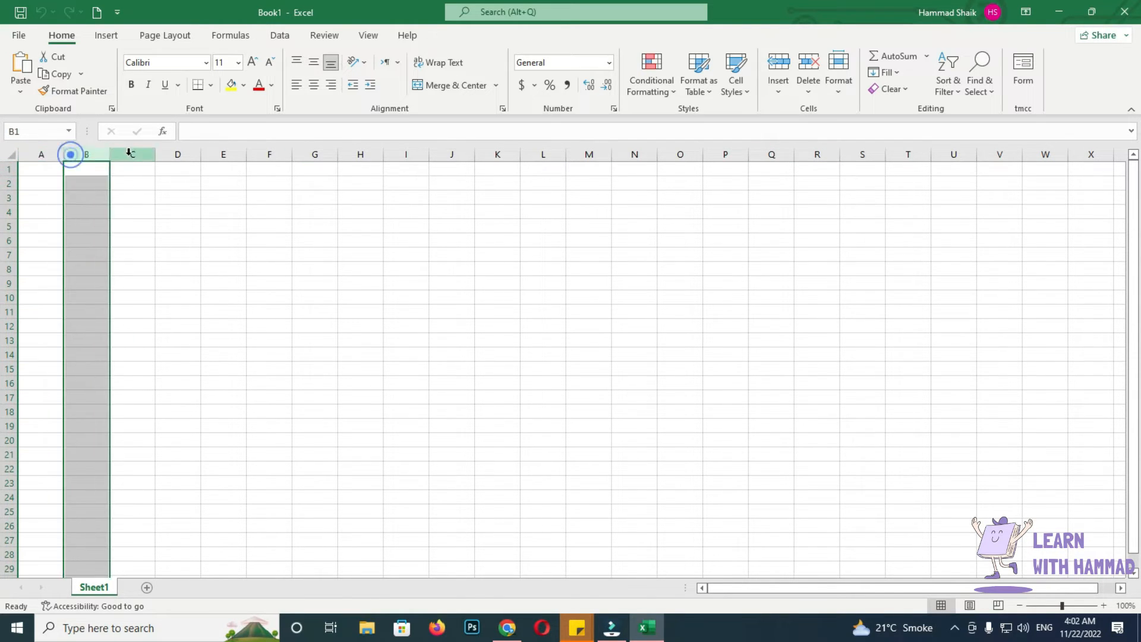
{"action": "left_click", "coordinate": [130, 154]}
{"action": "left_click", "coordinate": [202, 155]}
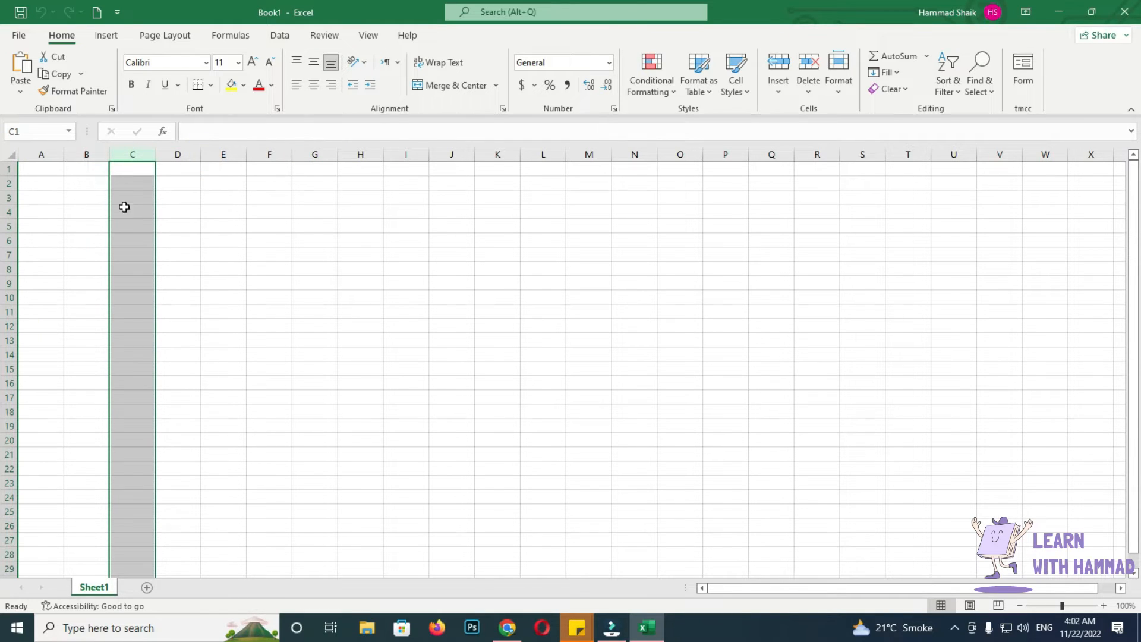
{"action": "left_click", "coordinate": [9, 169]}
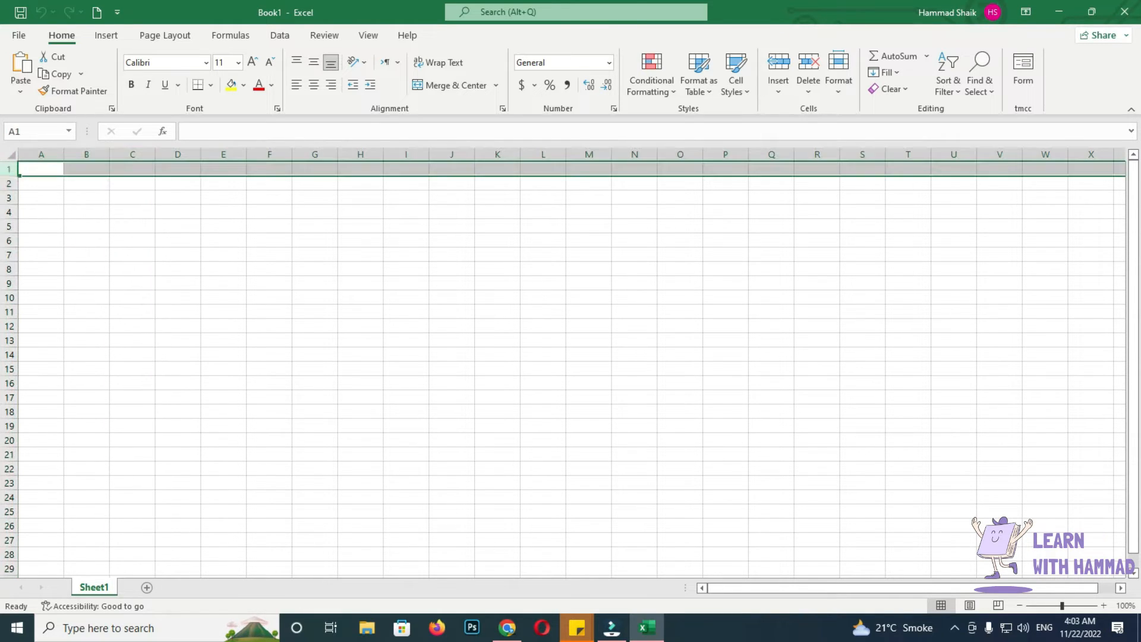
{"action": "left_click", "coordinate": [9, 184]}
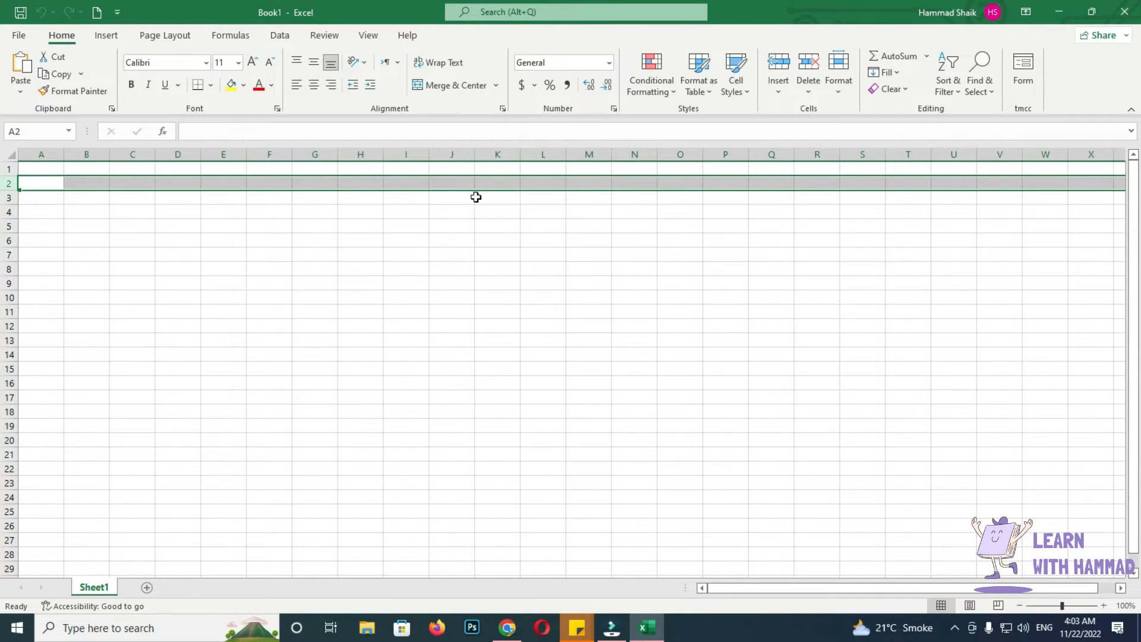
Step: Select single cells in different places on the sheet, including A1 and F6
{"action": "left_click", "coordinate": [402, 261]}
{"action": "left_click", "coordinate": [140, 239]}
{"action": "left_click", "coordinate": [136, 317]}
{"action": "left_click", "coordinate": [257, 239]}
{"action": "left_click", "coordinate": [41, 170]}
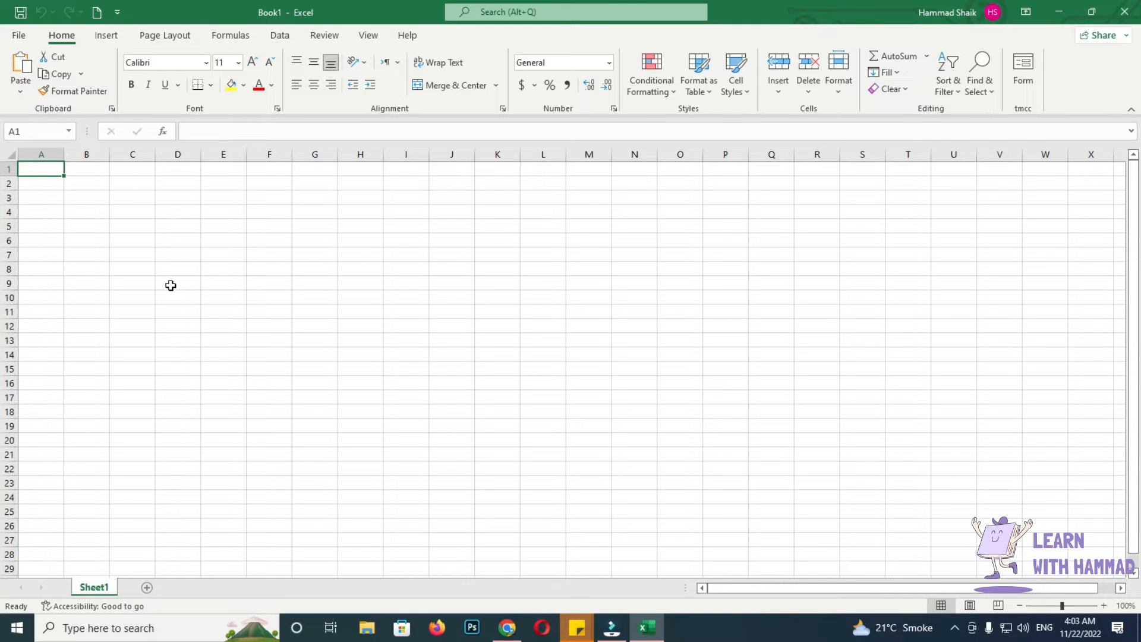
{"action": "left_click", "coordinate": [281, 238]}
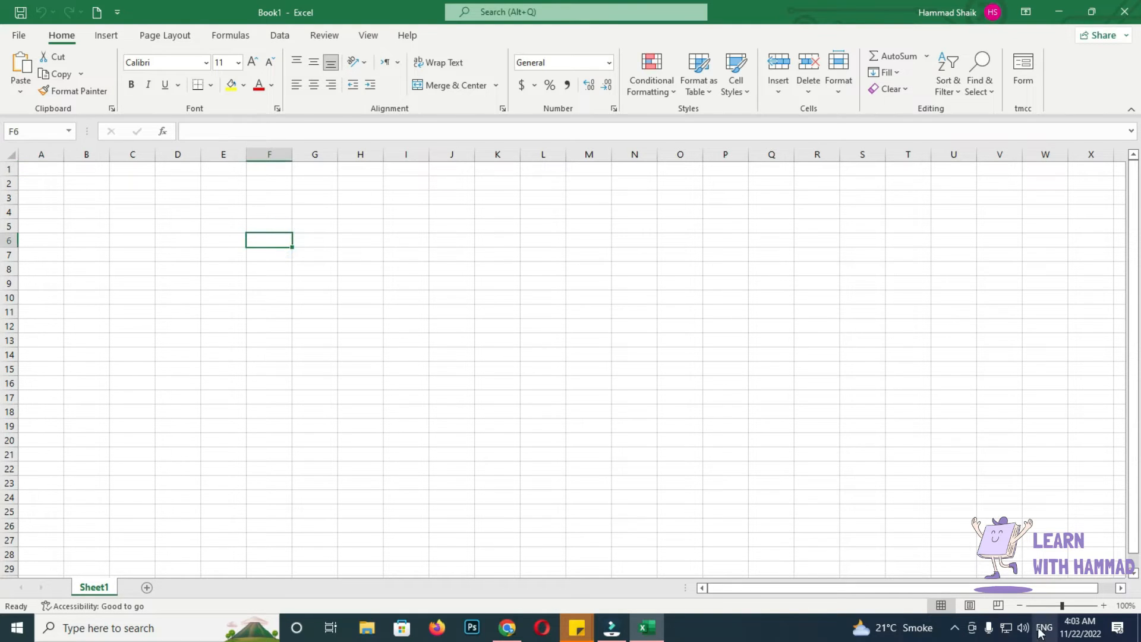
Step: Enlarge the worksheet view to 180% zoom
{"action": "left_click", "coordinate": [1105, 605]}
{"action": "left_click", "coordinate": [1104, 605]}
{"action": "left_click", "coordinate": [1104, 605]}
{"action": "left_click", "coordinate": [1105, 605]}
{"action": "left_click", "coordinate": [1104, 605]}
{"action": "left_click", "coordinate": [1105, 605]}
{"action": "left_click", "coordinate": [1105, 605]}
{"action": "left_click", "coordinate": [1105, 605]}
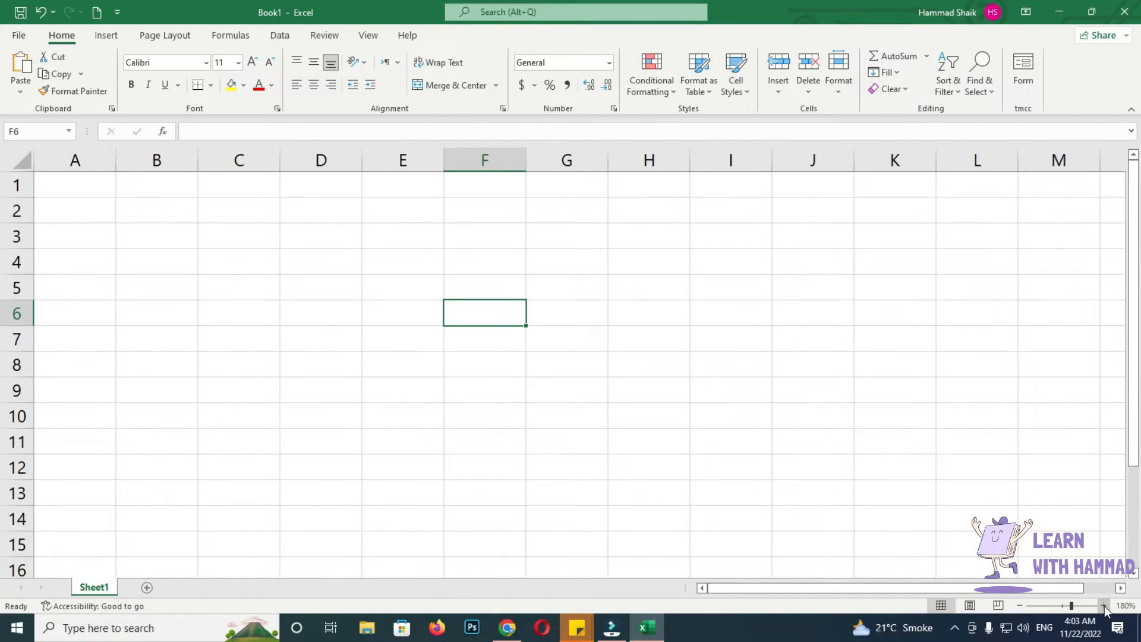
Step: Select columns A and B in turn and individual cells such as D4, F10, I2, C5 and C8 to show cell addresses
{"action": "left_click", "coordinate": [74, 159]}
{"action": "left_click", "coordinate": [156, 159]}
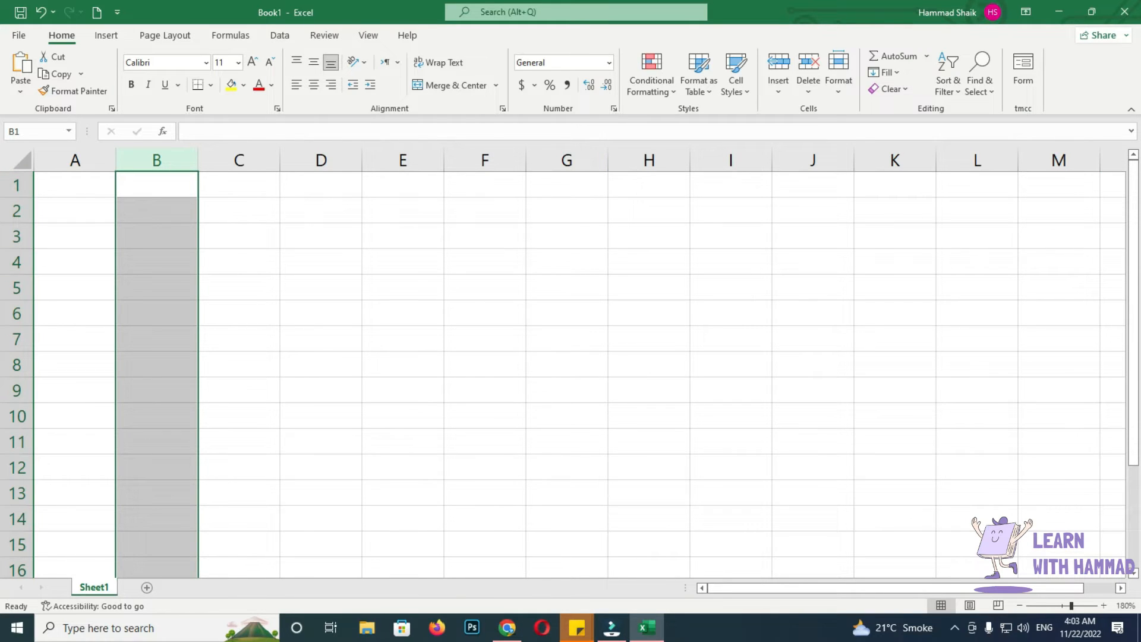
{"action": "left_click", "coordinate": [249, 330]}
{"action": "left_click", "coordinate": [316, 258]}
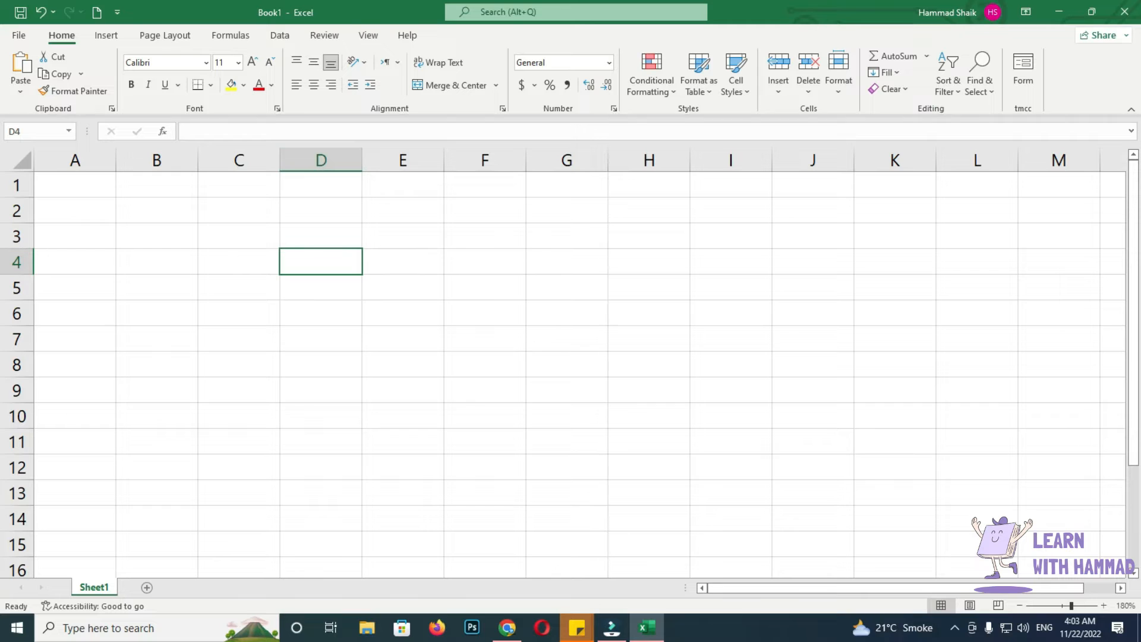
{"action": "left_click", "coordinate": [310, 266]}
{"action": "left_click", "coordinate": [466, 423]}
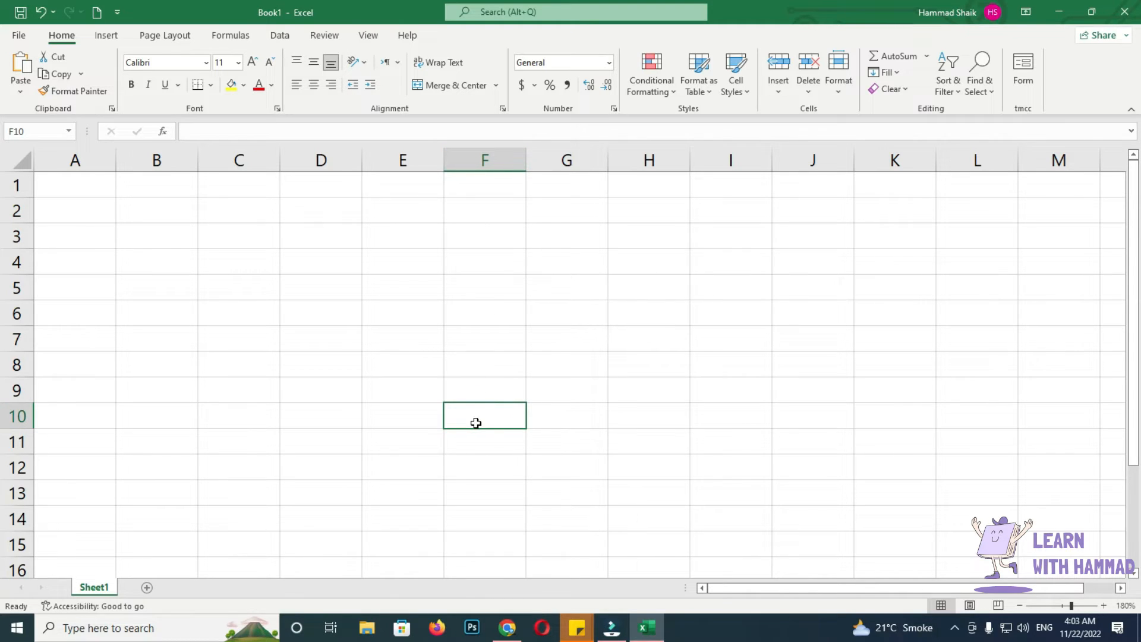
{"action": "left_click", "coordinate": [732, 215]}
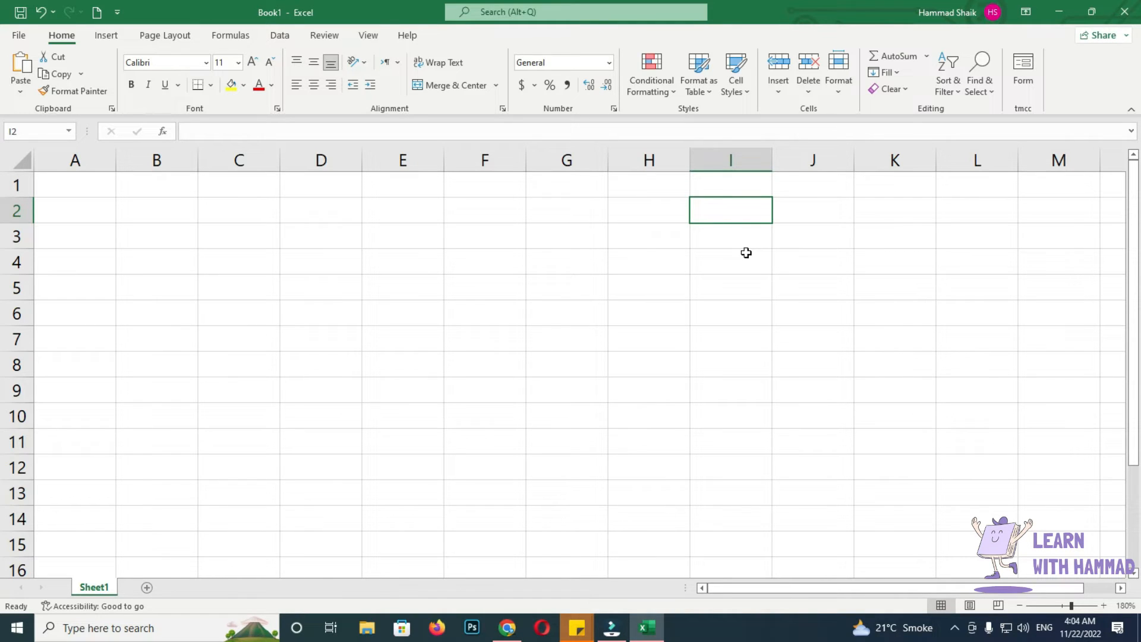
{"action": "left_click", "coordinate": [139, 330]}
{"action": "left_click", "coordinate": [503, 382]}
{"action": "left_click", "coordinate": [260, 289]}
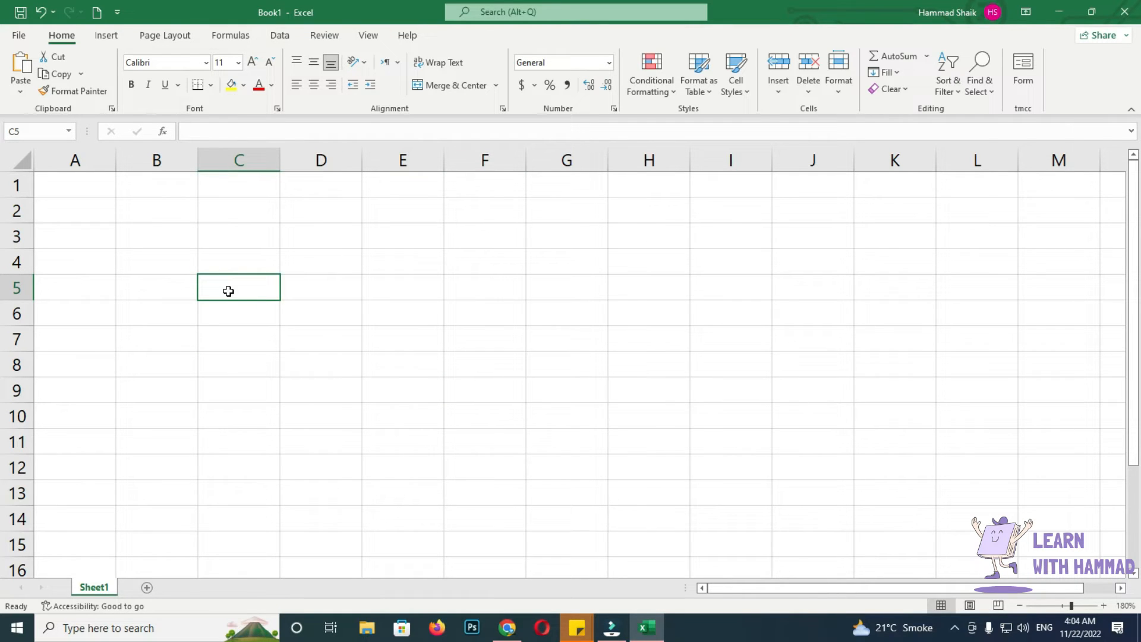
{"action": "left_click", "coordinate": [600, 265]}
{"action": "left_click", "coordinate": [225, 284]}
{"action": "left_click", "coordinate": [527, 311]}
{"action": "left_click", "coordinate": [218, 355]}
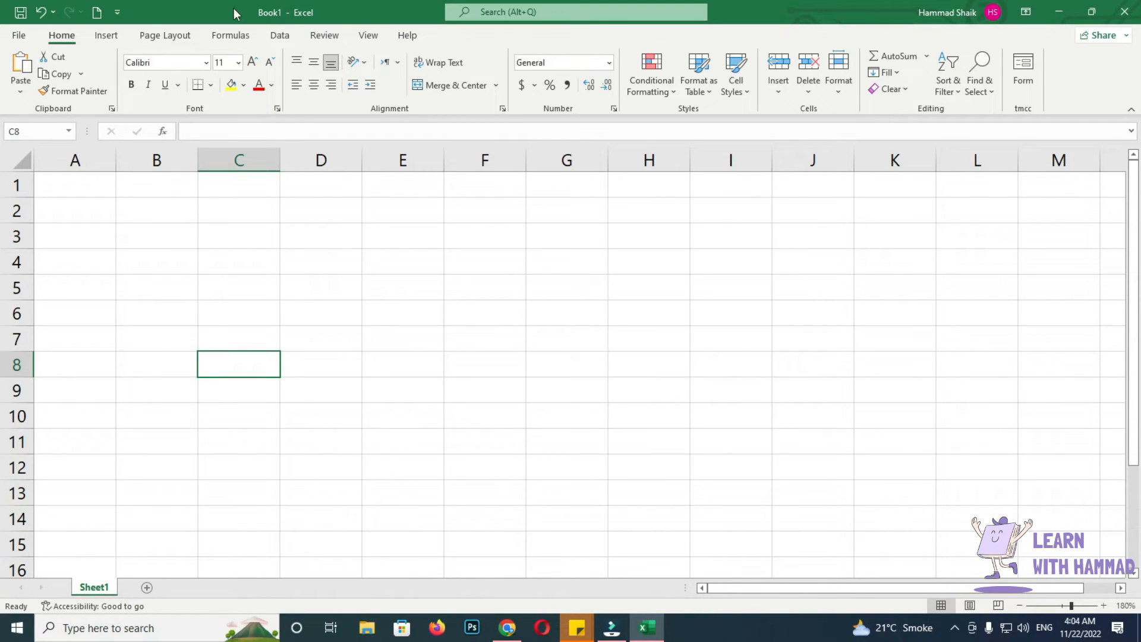
Step: Rename the worksheet Sheet1 as FIRST
{"action": "double_click", "coordinate": [95, 587]}
{"action": "left_click", "coordinate": [188, 499]}
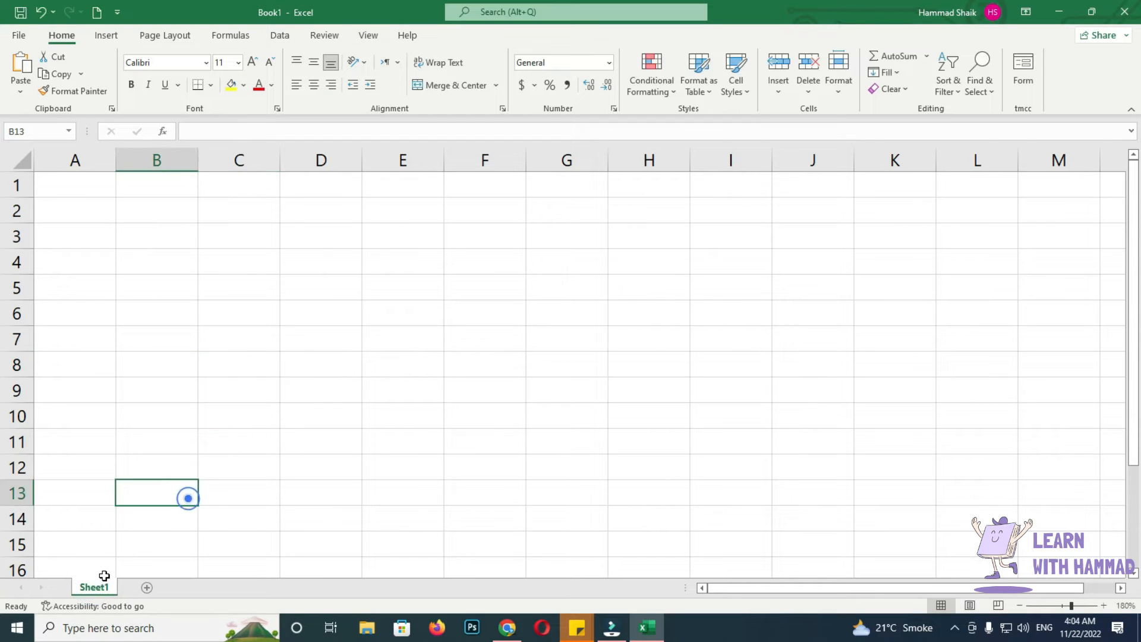
{"action": "right_click", "coordinate": [91, 587]}
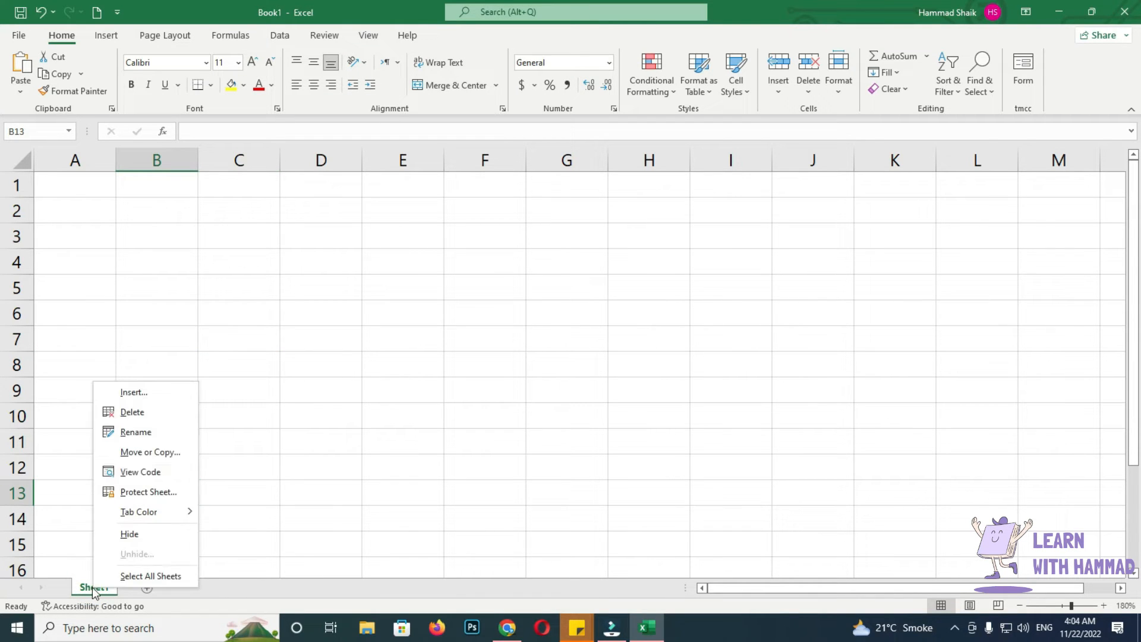
{"action": "left_click", "coordinate": [143, 433]}
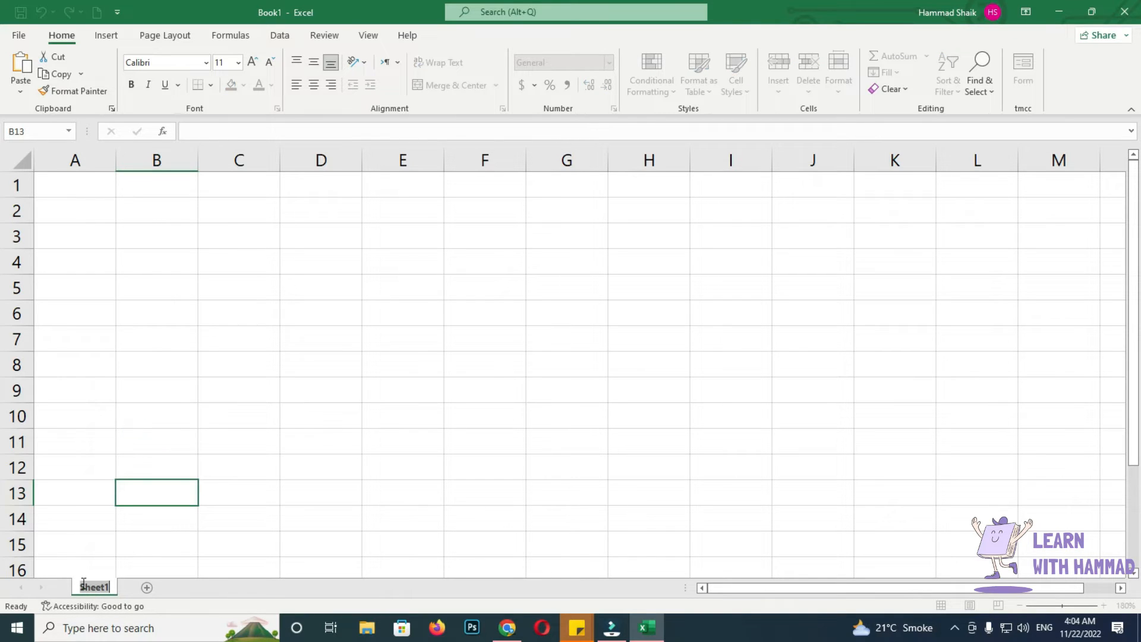
{"action": "type", "text": "FIRST"}
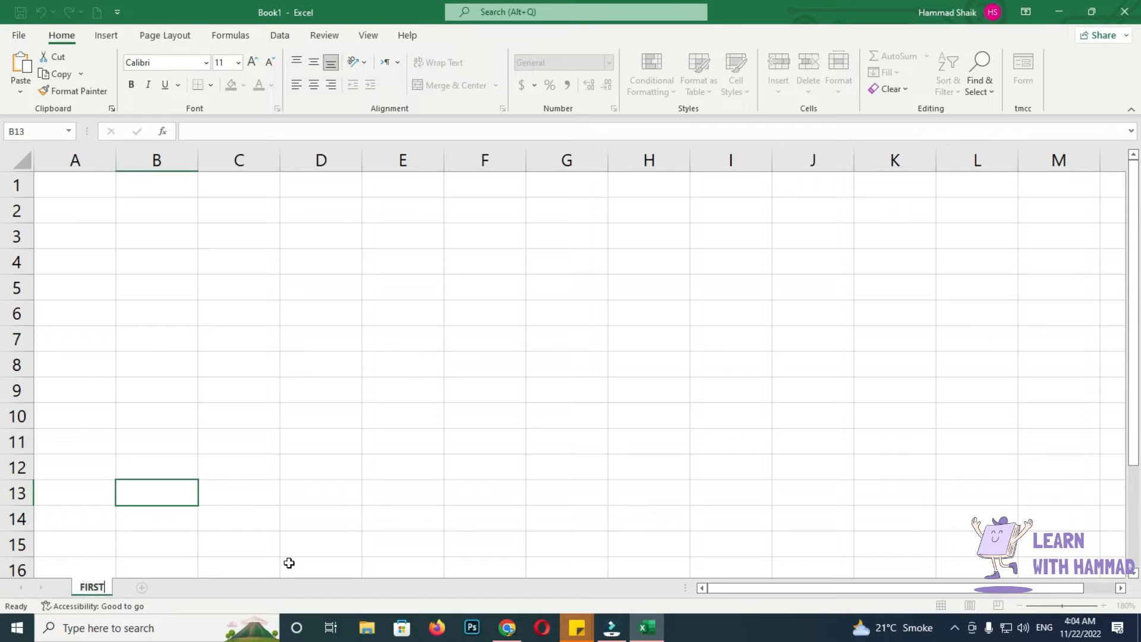
{"action": "left_click", "coordinate": [332, 544]}
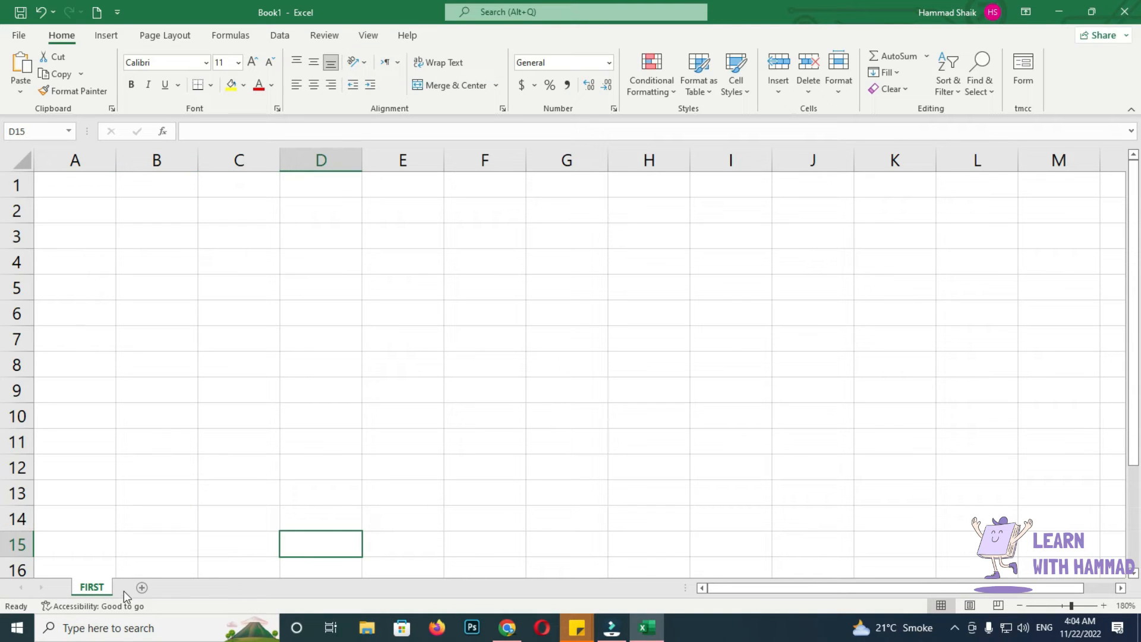
Step: Add a second worksheet to the workbook and delete it again
{"action": "left_click", "coordinate": [141, 588]}
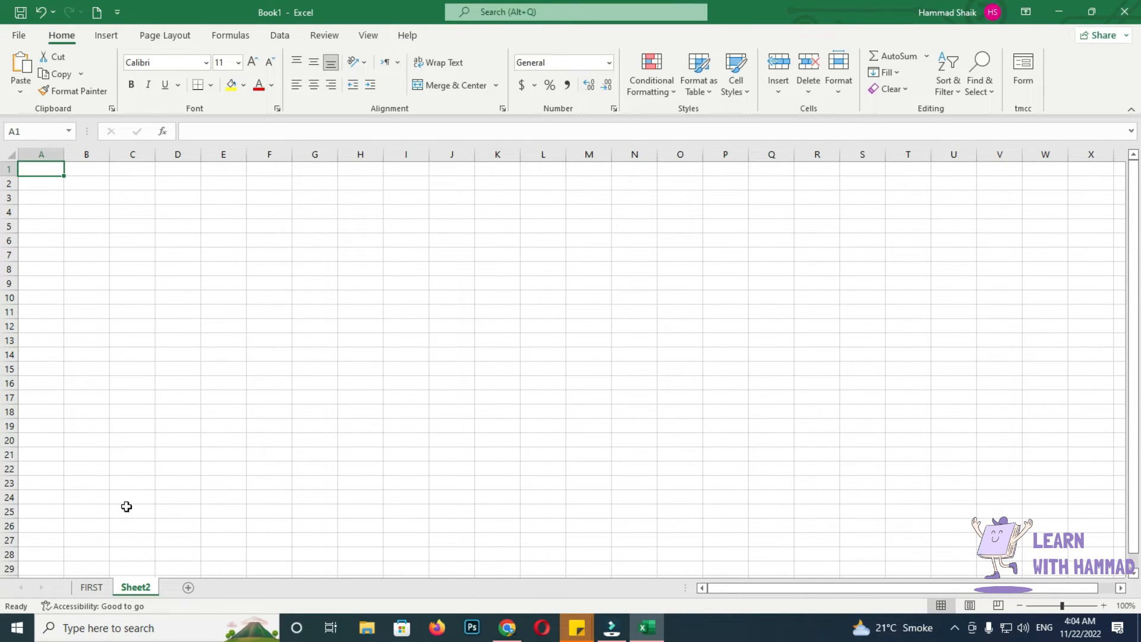
{"action": "right_click", "coordinate": [135, 590]}
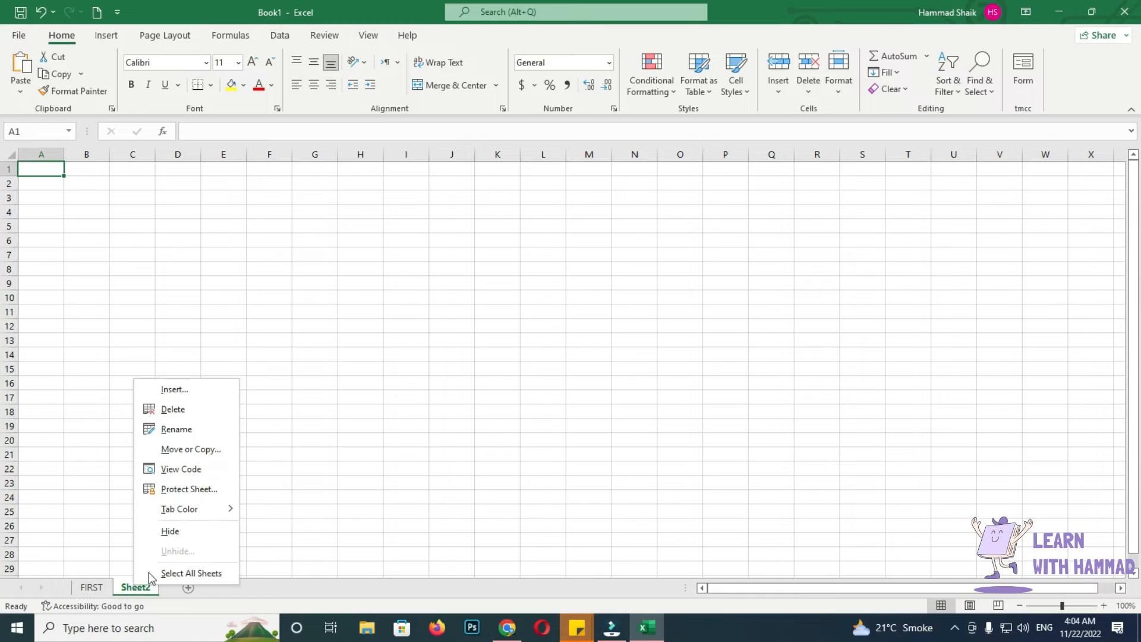
{"action": "left_click", "coordinate": [196, 414]}
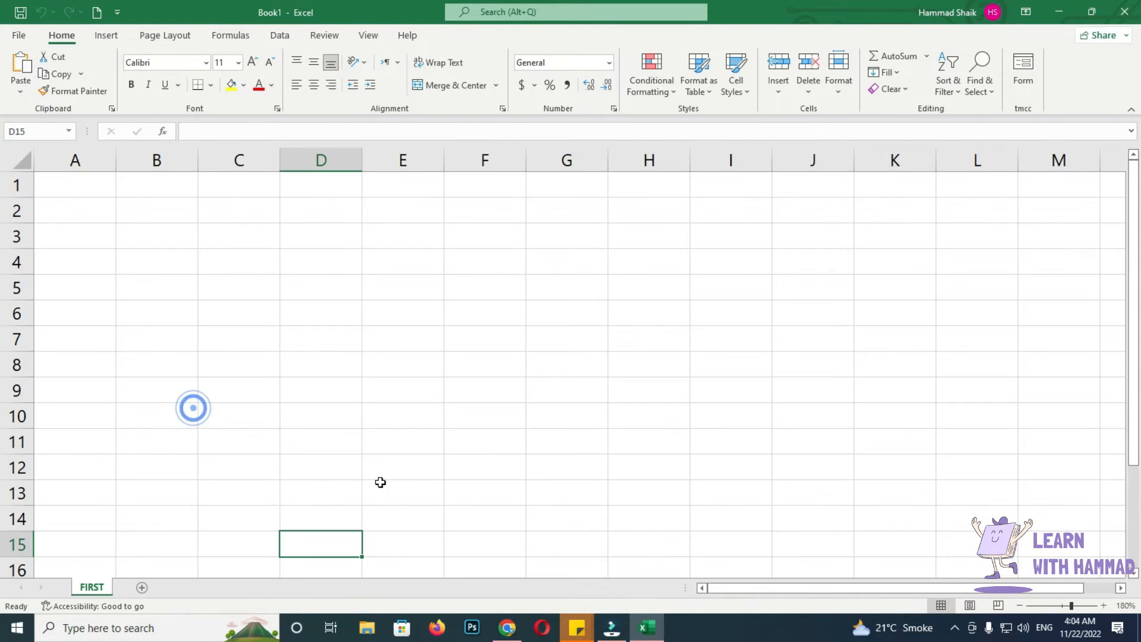
Step: Enter the headings NAME in cell A1 and JANUARY in cell B1
{"action": "left_click", "coordinate": [84, 191]}
{"action": "left_click", "coordinate": [111, 250]}
{"action": "left_click", "coordinate": [81, 187]}
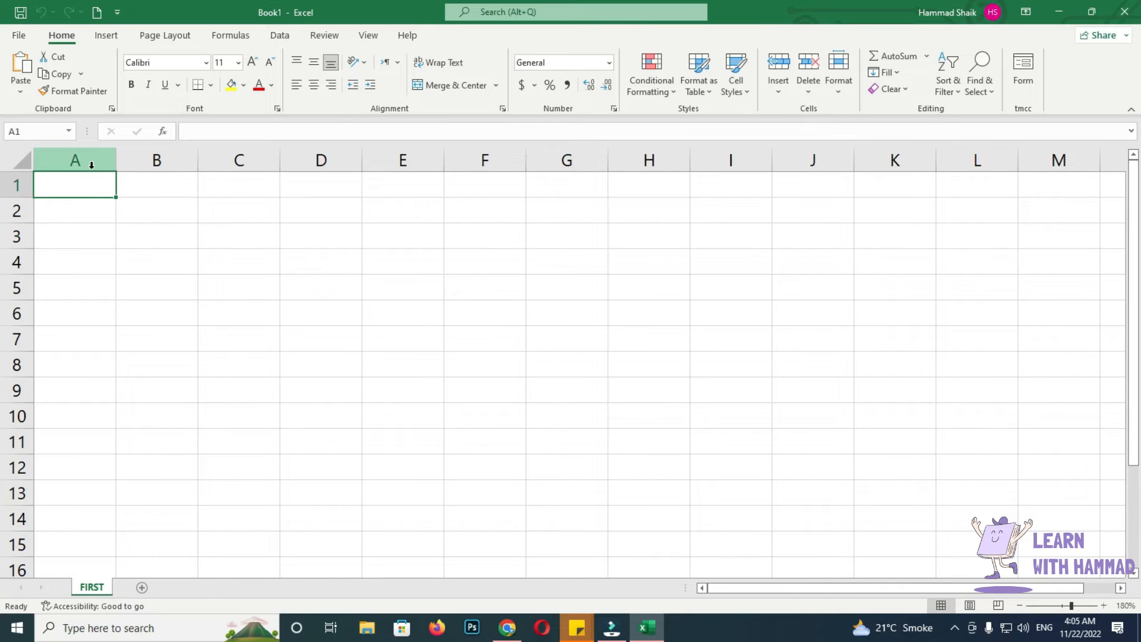
{"action": "type", "text": "NAME"}
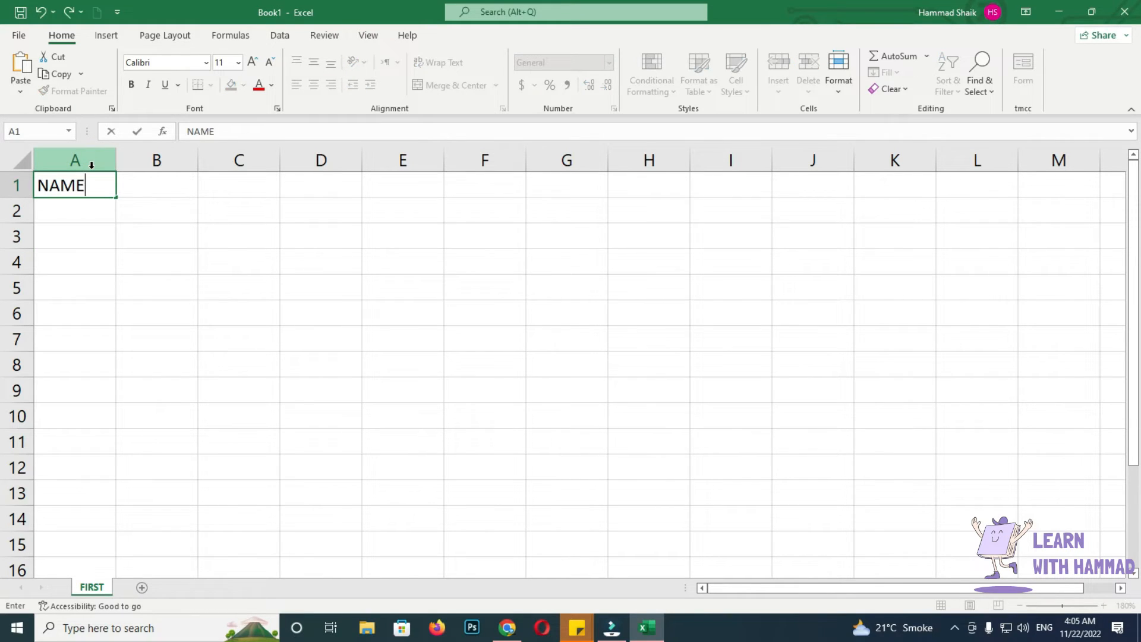
{"action": "left_click", "coordinate": [163, 180]}
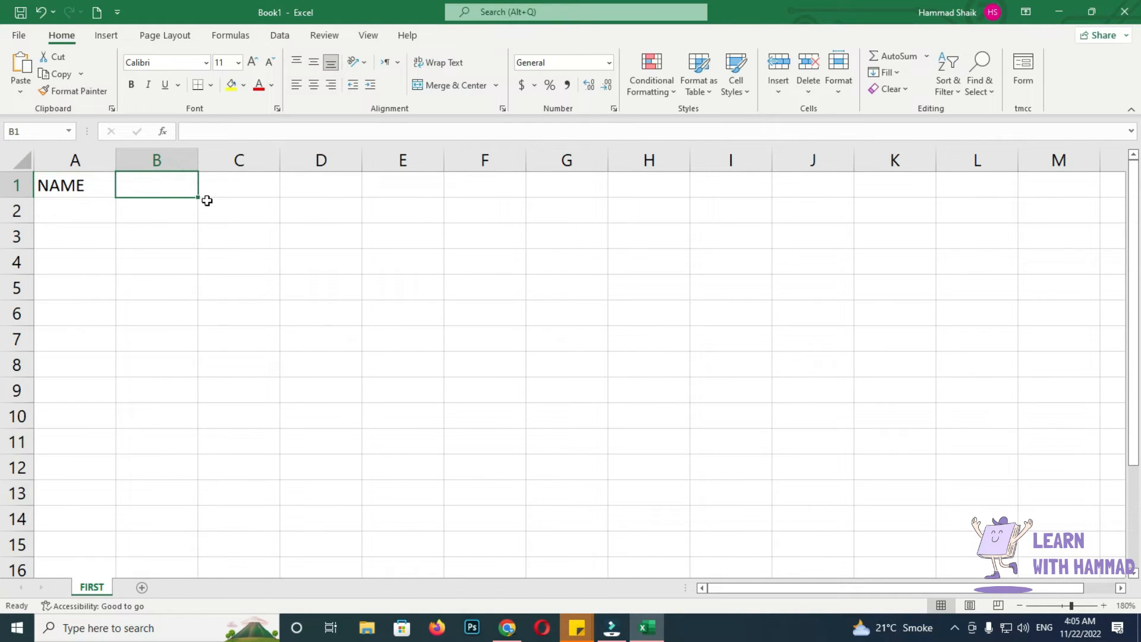
{"action": "type", "text": "JANUARY"}
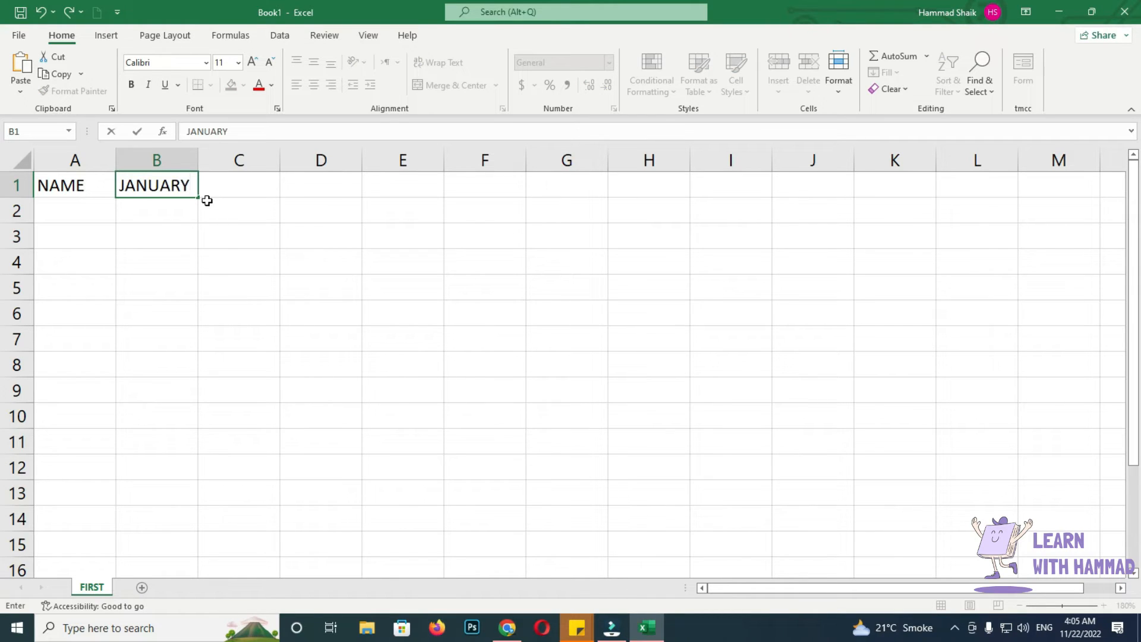
{"action": "key", "text": "Tab"}
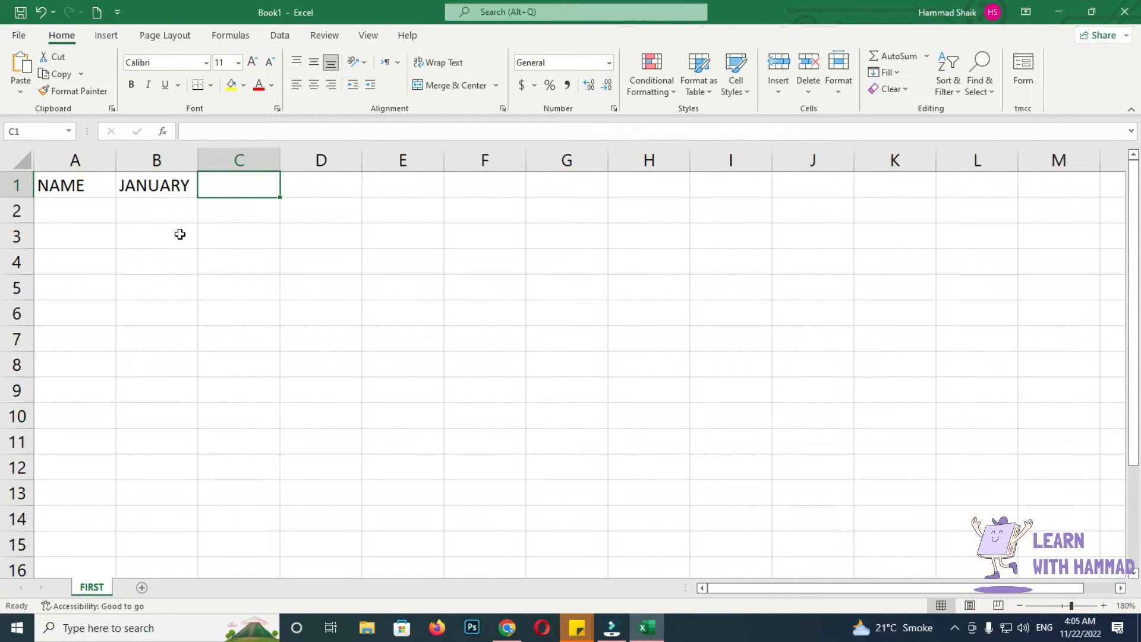
Step: Fill the month series from B1 across to December in M1, and shrink it back to end at March in D1
{"action": "left_click", "coordinate": [150, 178]}
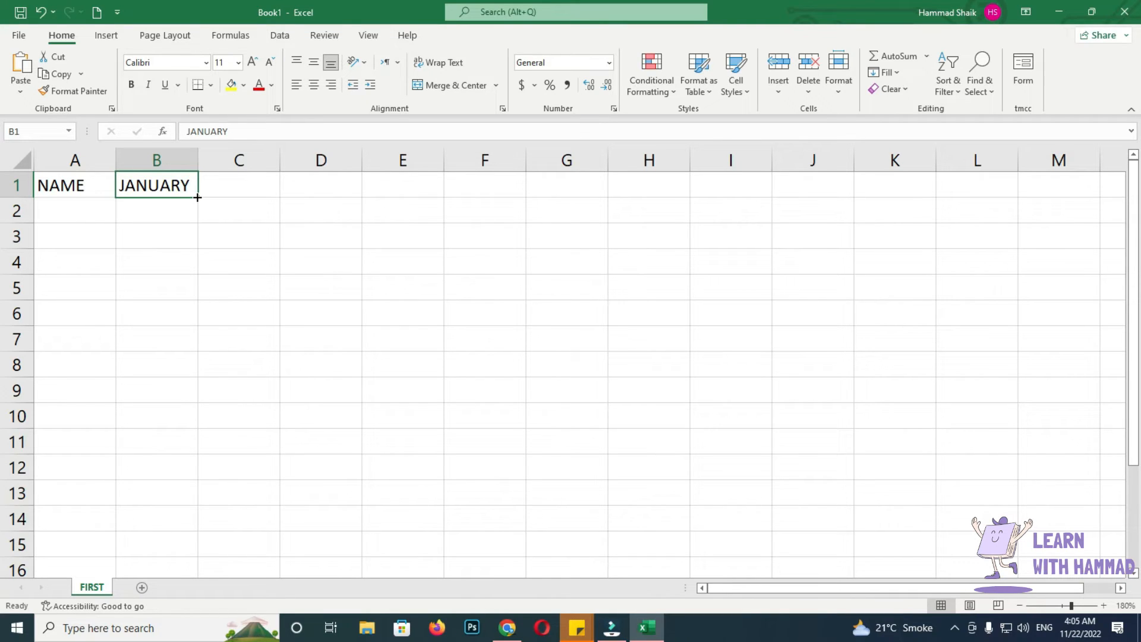
{"action": "left_click_drag", "start_coordinate": [197, 196], "coordinate": [1083, 185]}
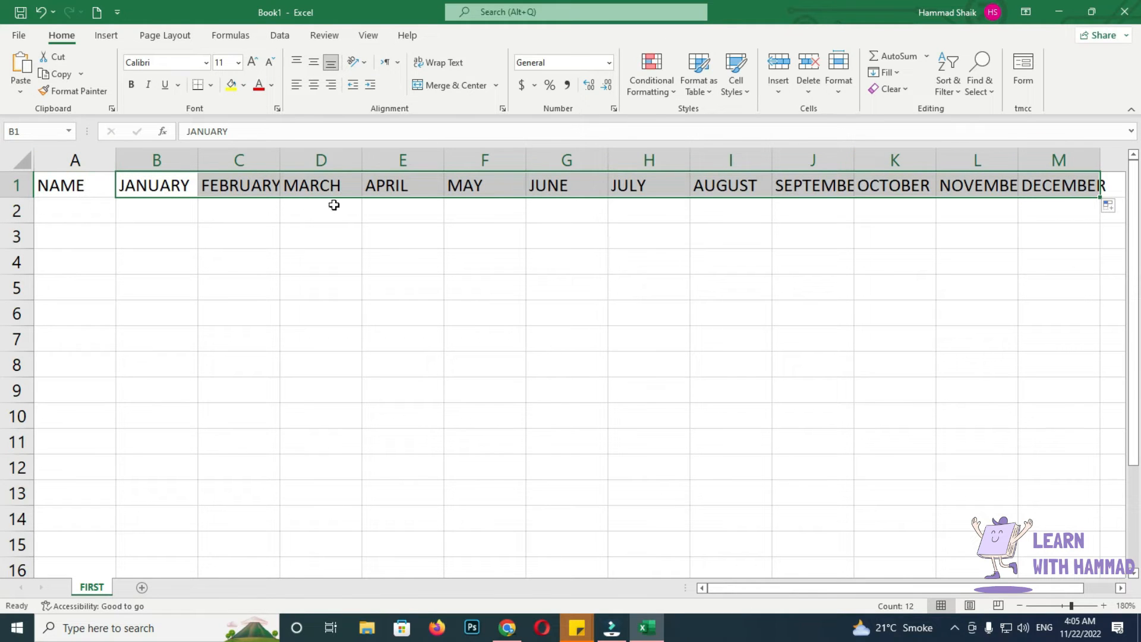
{"action": "left_click_drag", "start_coordinate": [1102, 196], "coordinate": [343, 197]}
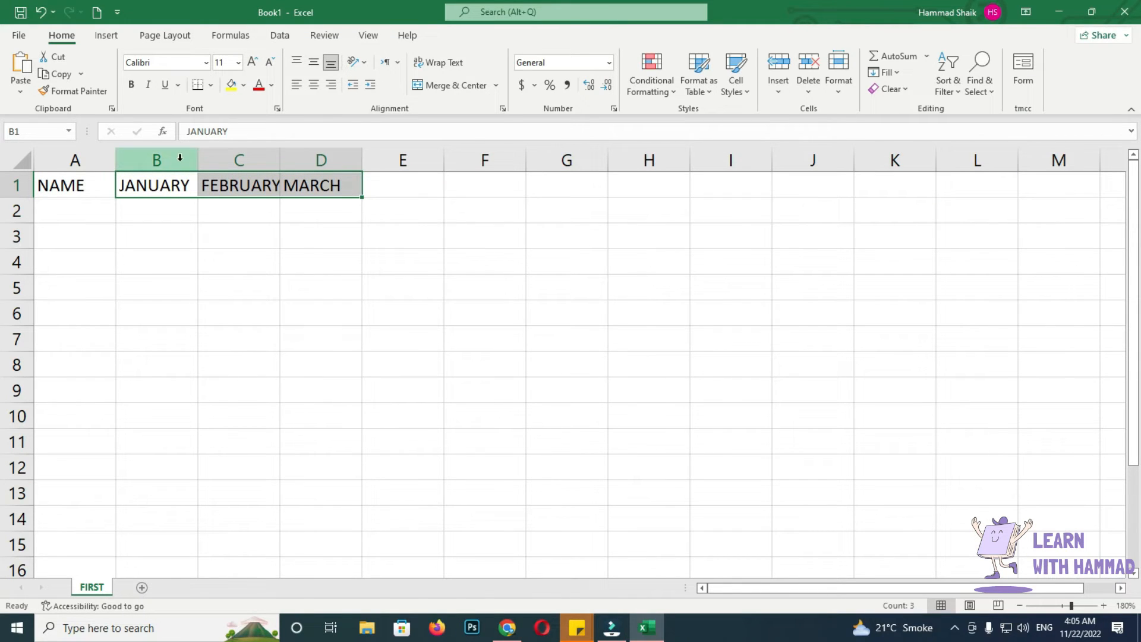
Step: Change B1 to JAN and fill the abbreviated month names across to MAR in D1
{"action": "left_click", "coordinate": [178, 183]}
{"action": "type", "text": "Jan"}
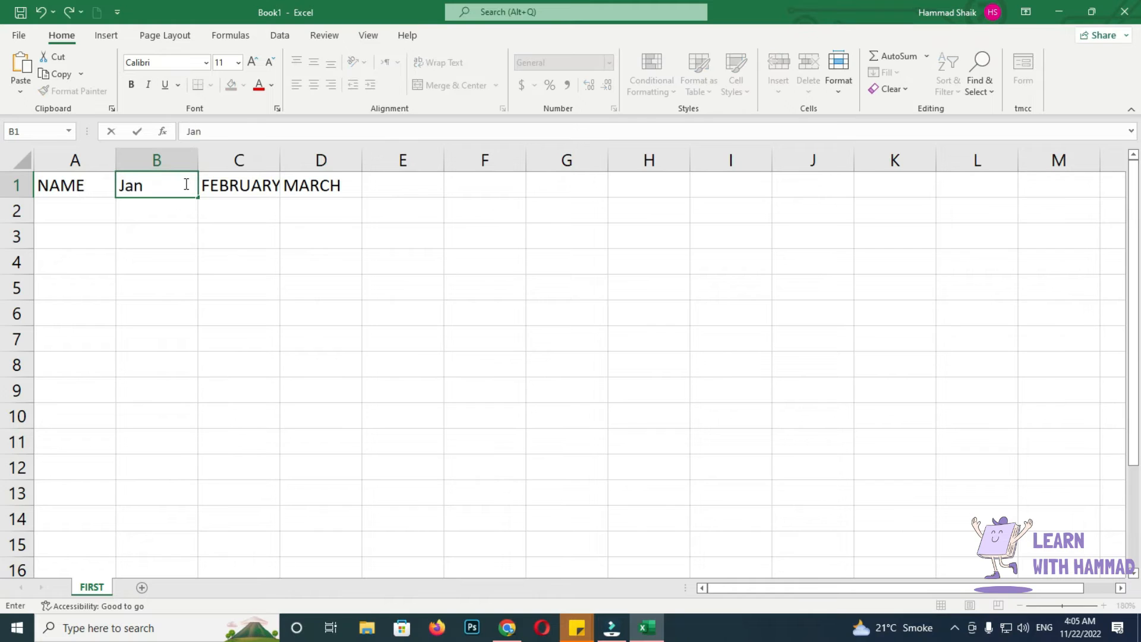
{"action": "type", "text": "N"}
{"action": "key", "text": "BackSpace"}
{"action": "key", "text": "ctrl+Return"}
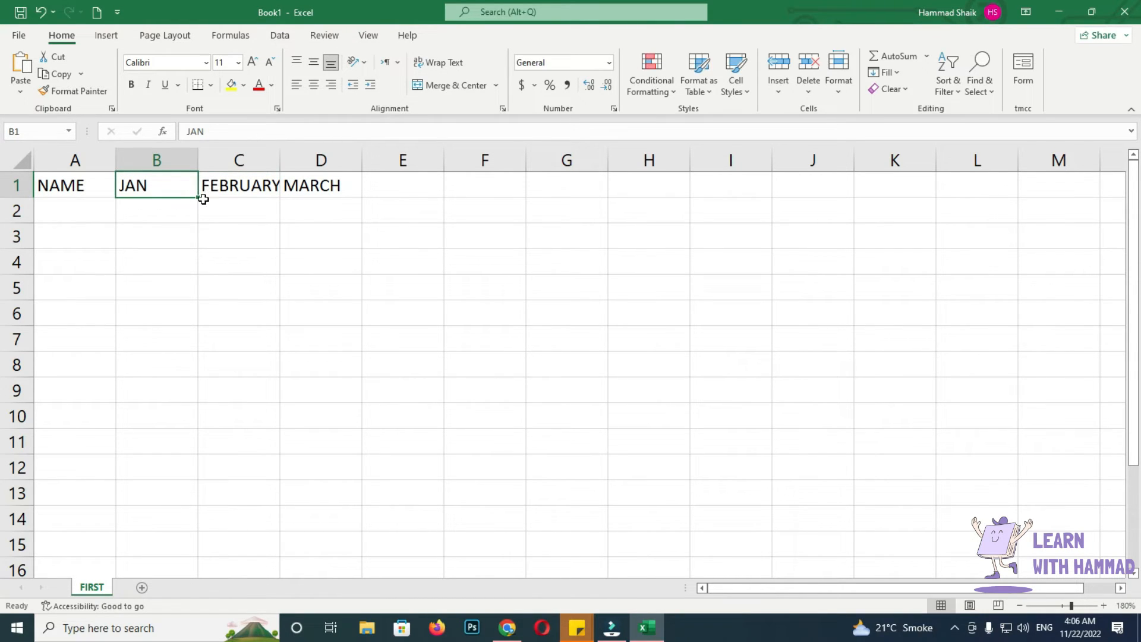
{"action": "left_click_drag", "start_coordinate": [198, 197], "coordinate": [339, 202]}
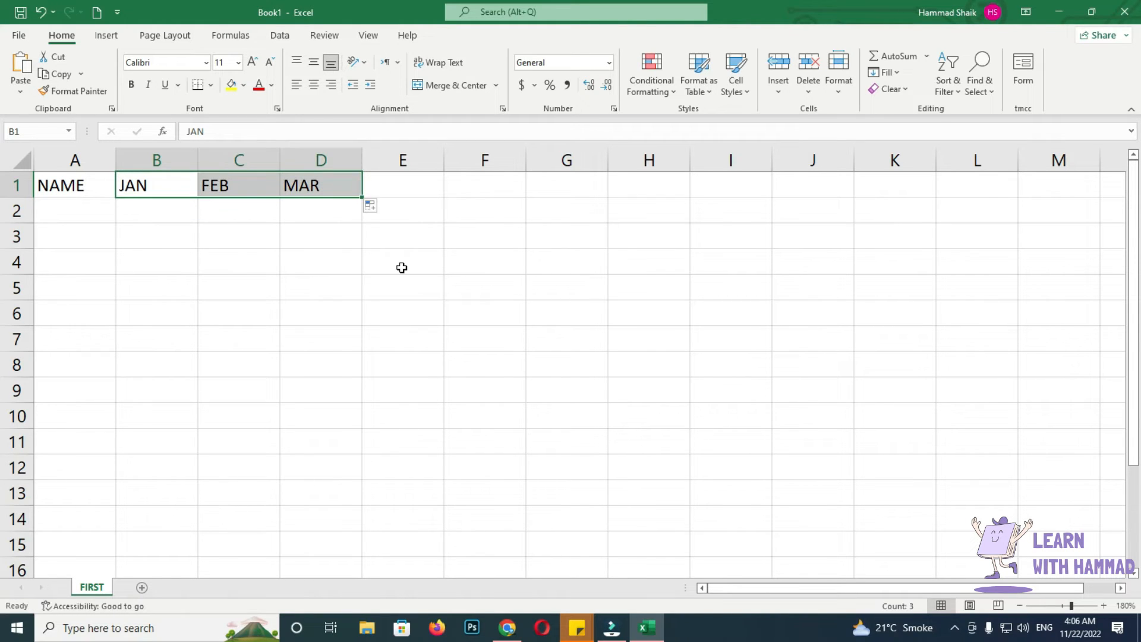
Step: Centre the headings in A1:D1 both horizontally and vertically within their cells
{"action": "left_click_drag", "start_coordinate": [35, 181], "coordinate": [349, 194]}
{"action": "left_click", "coordinate": [313, 84]}
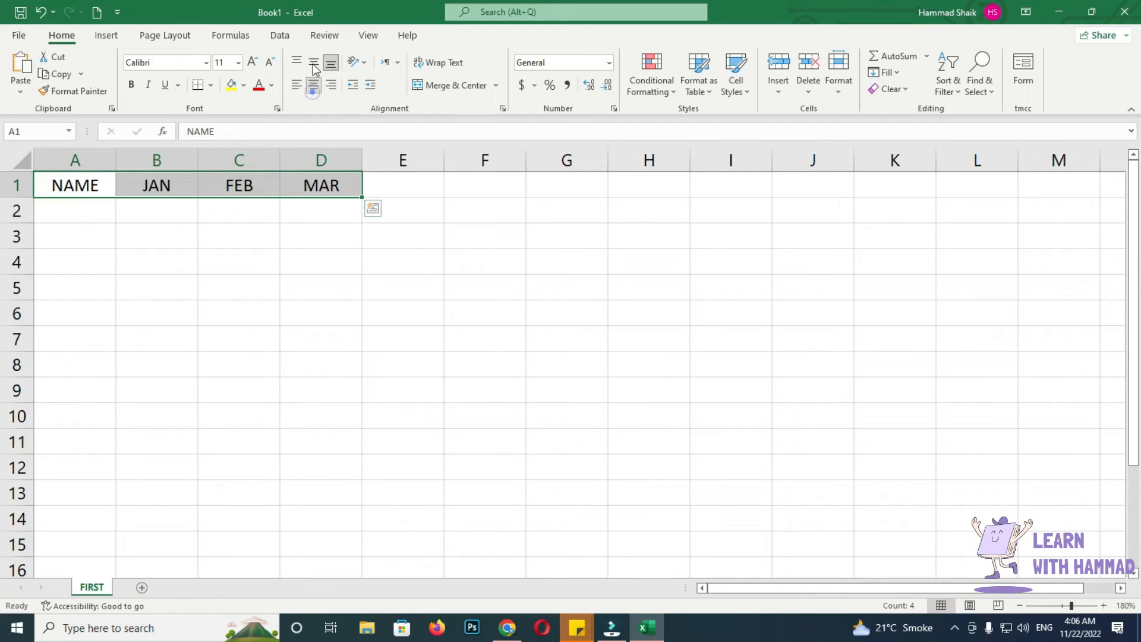
{"action": "left_click", "coordinate": [293, 278]}
Step: Practise selecting the heading range A1:D1, starting again from cell A1 each time
{"action": "left_click", "coordinate": [113, 186]}
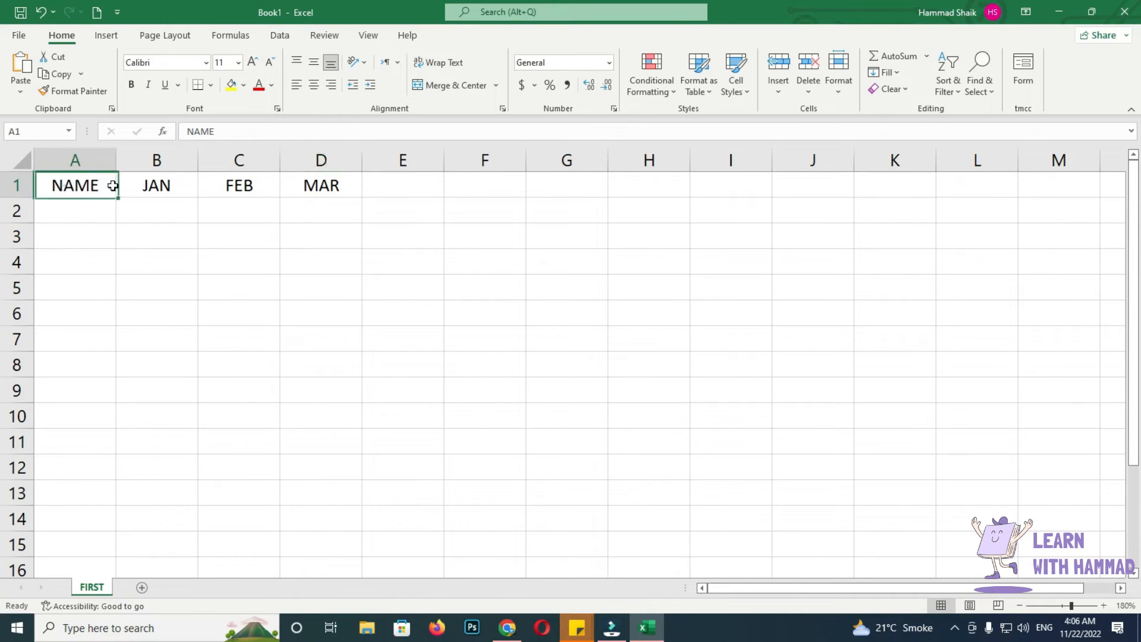
{"action": "key", "text": "ctrl+shift+Right"}
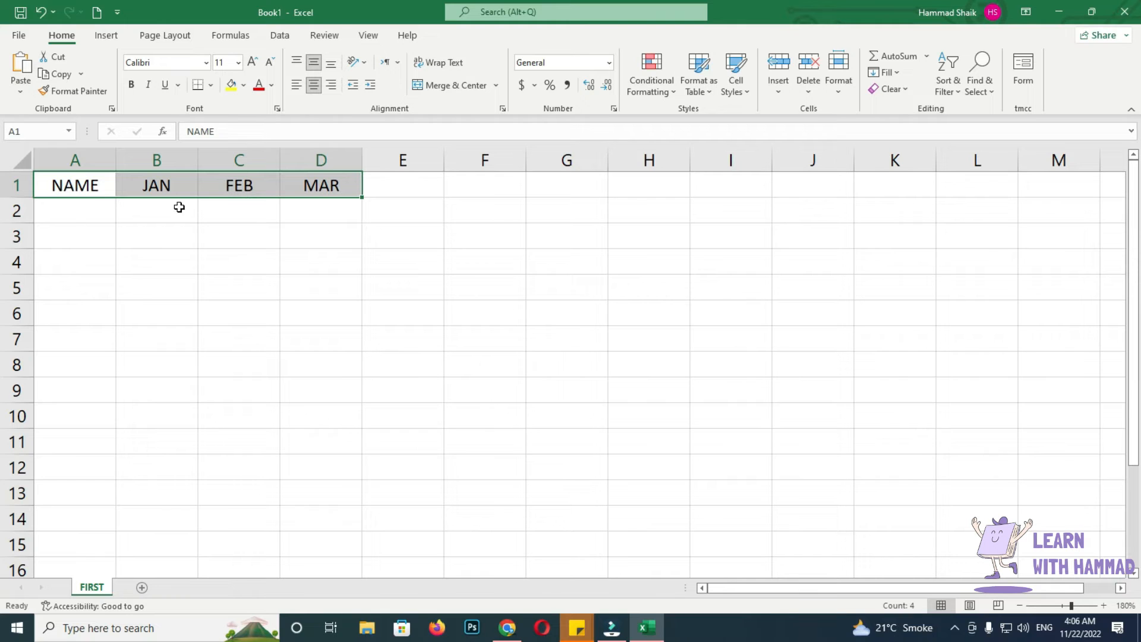
{"action": "left_click", "coordinate": [59, 237]}
{"action": "left_click", "coordinate": [61, 188]}
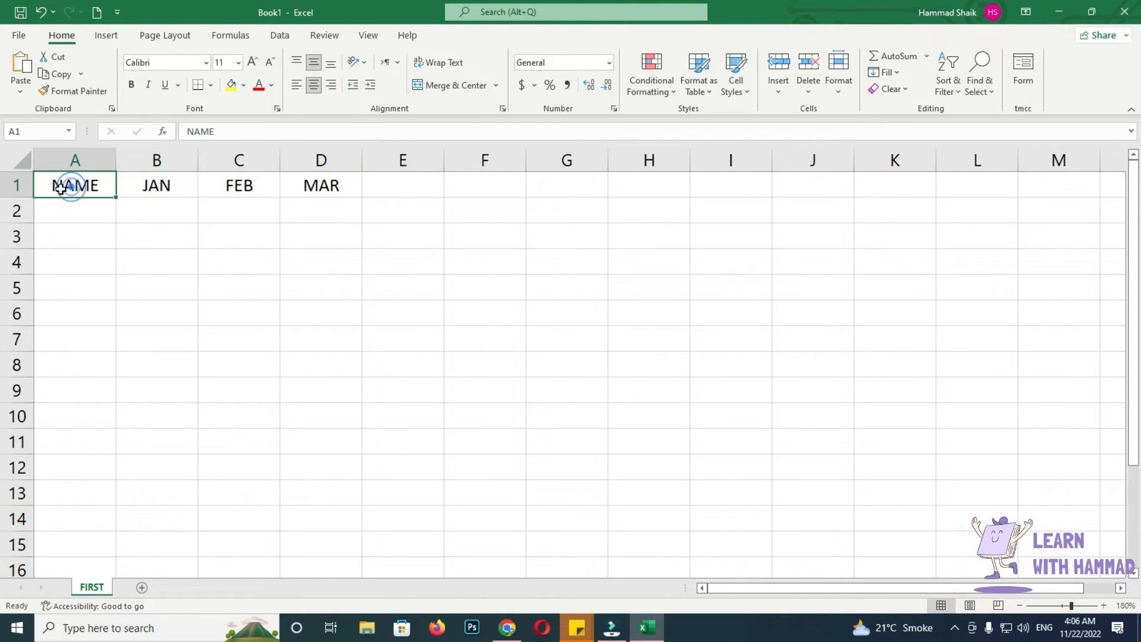
{"action": "left_click", "coordinate": [105, 255]}
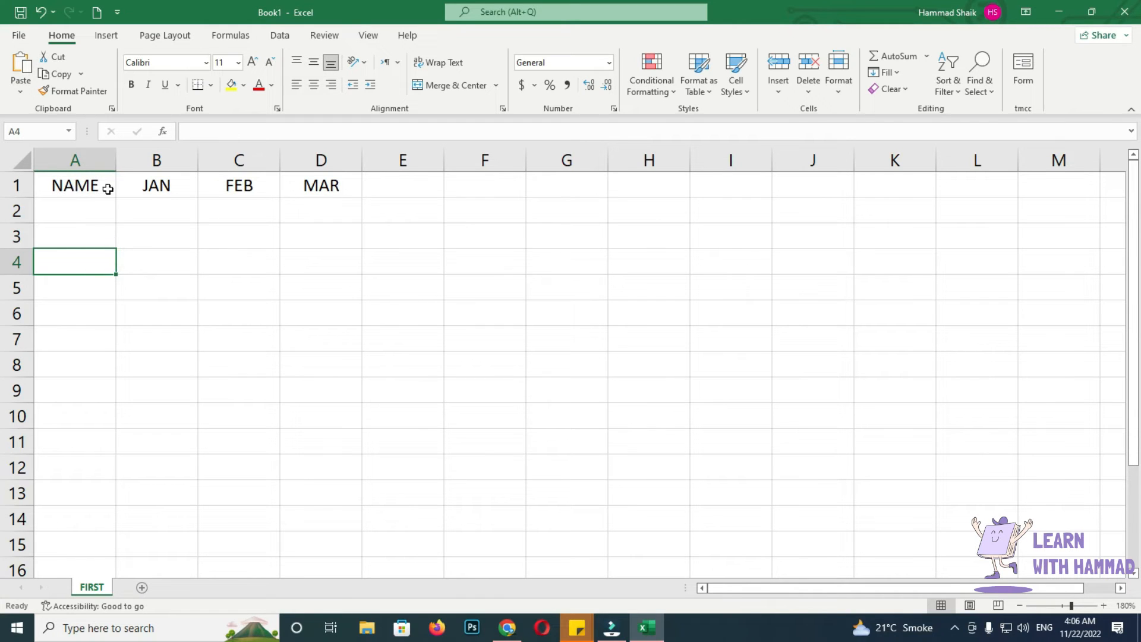
{"action": "left_click", "coordinate": [67, 184]}
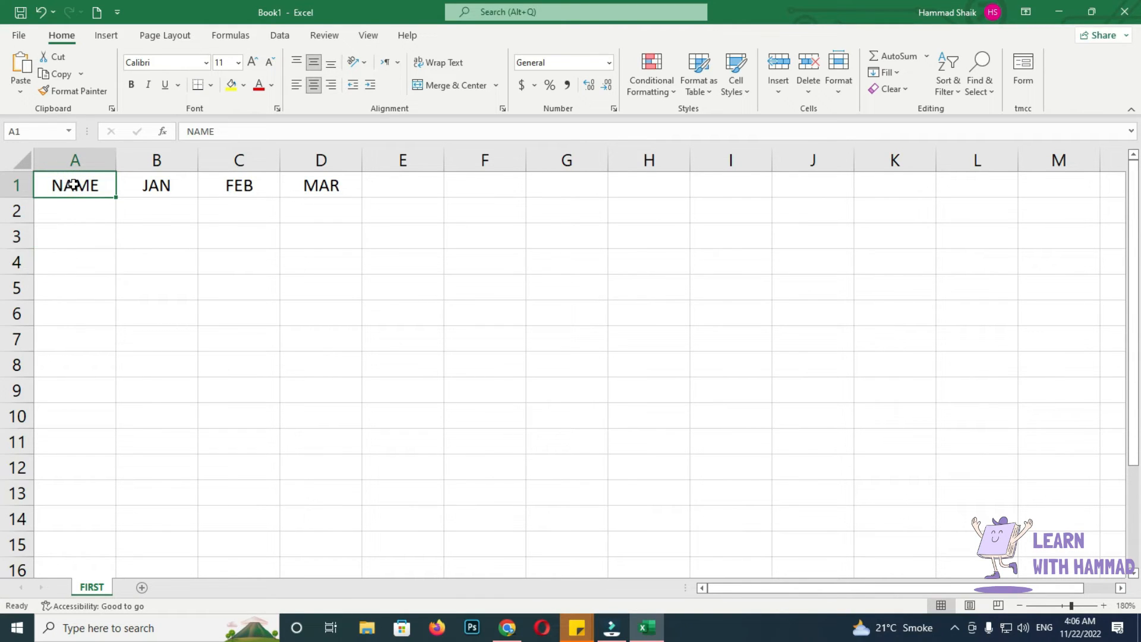
{"action": "left_click_drag", "start_coordinate": [73, 185], "coordinate": [322, 186]}
{"action": "left_click", "coordinate": [62, 184]}
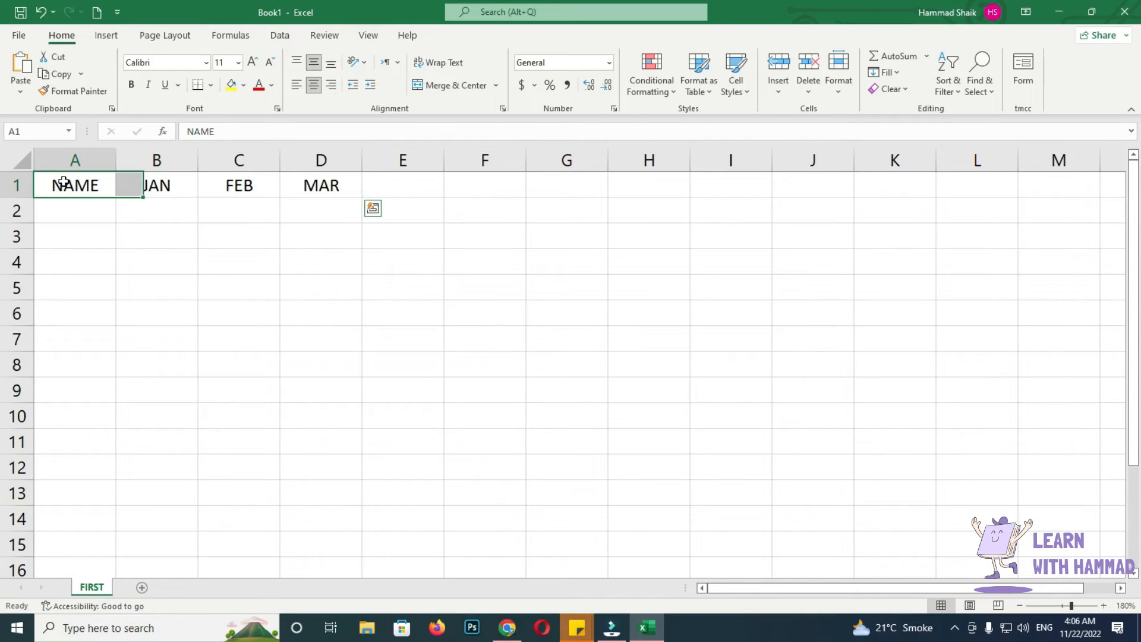
{"action": "left_click", "coordinate": [116, 197]}
{"action": "left_click", "coordinate": [76, 244]}
{"action": "left_click", "coordinate": [79, 188]}
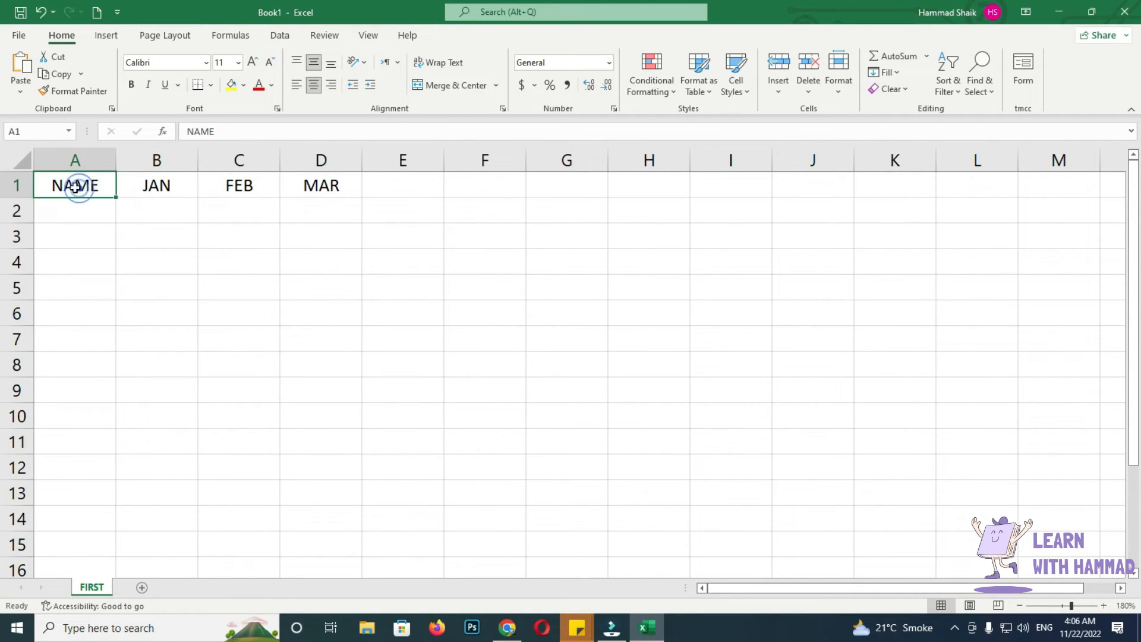
Step: Set the font of the headings in A1:D1 to Berlin Sans FB
{"action": "left_click_drag", "start_coordinate": [74, 186], "coordinate": [313, 162]}
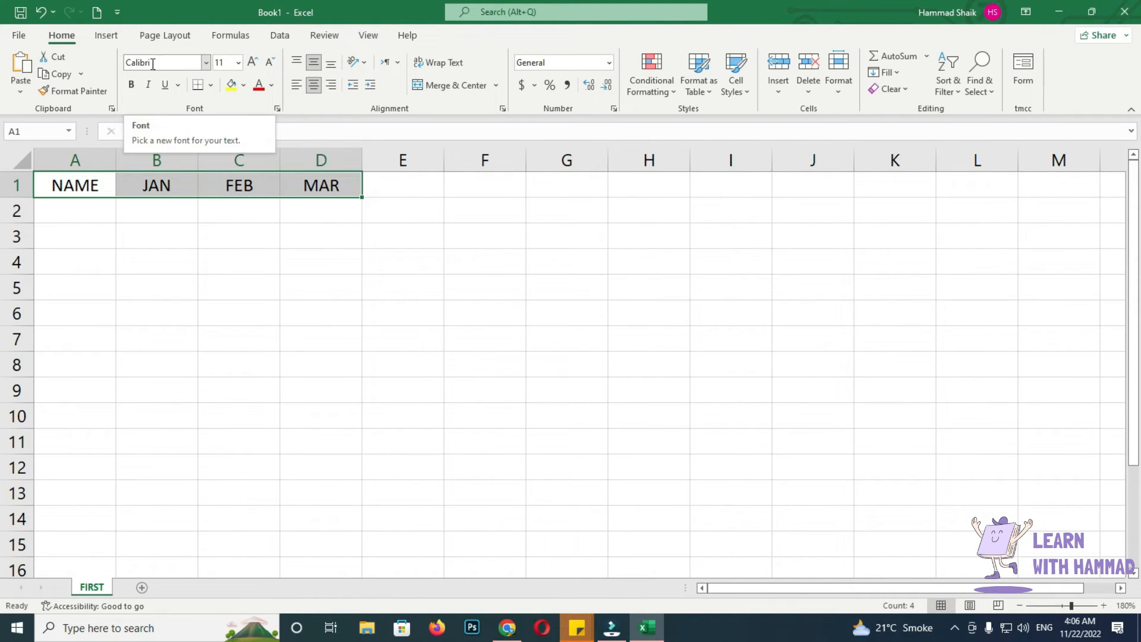
{"action": "left_click", "coordinate": [205, 63]}
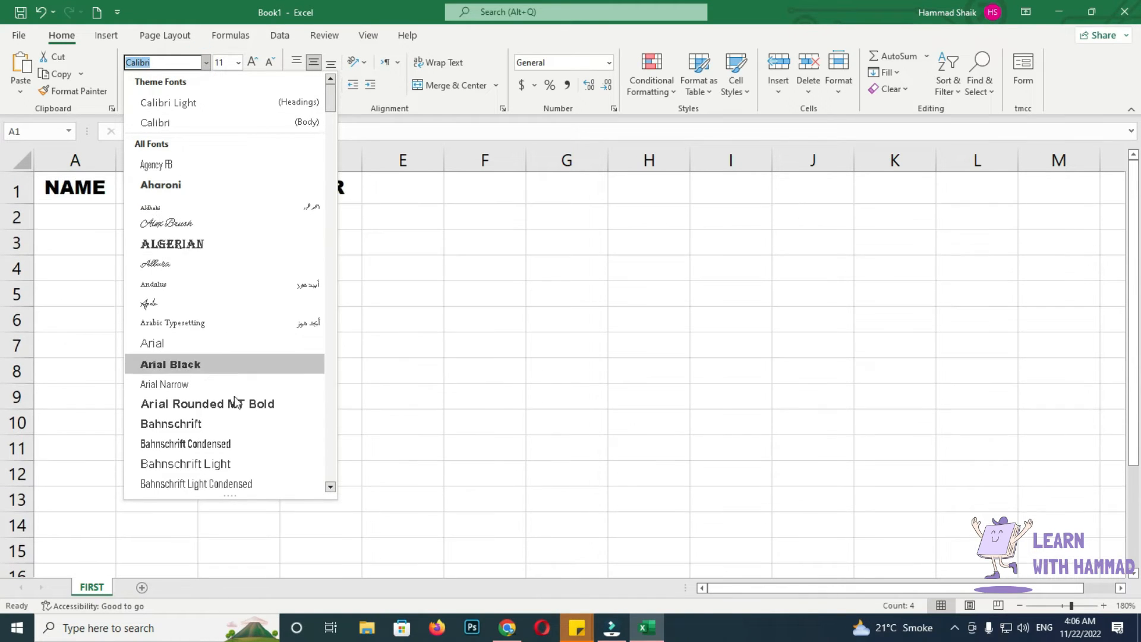
{"action": "scroll", "coordinate": [236, 402], "scroll_direction": "down", "scroll_amount": 7}
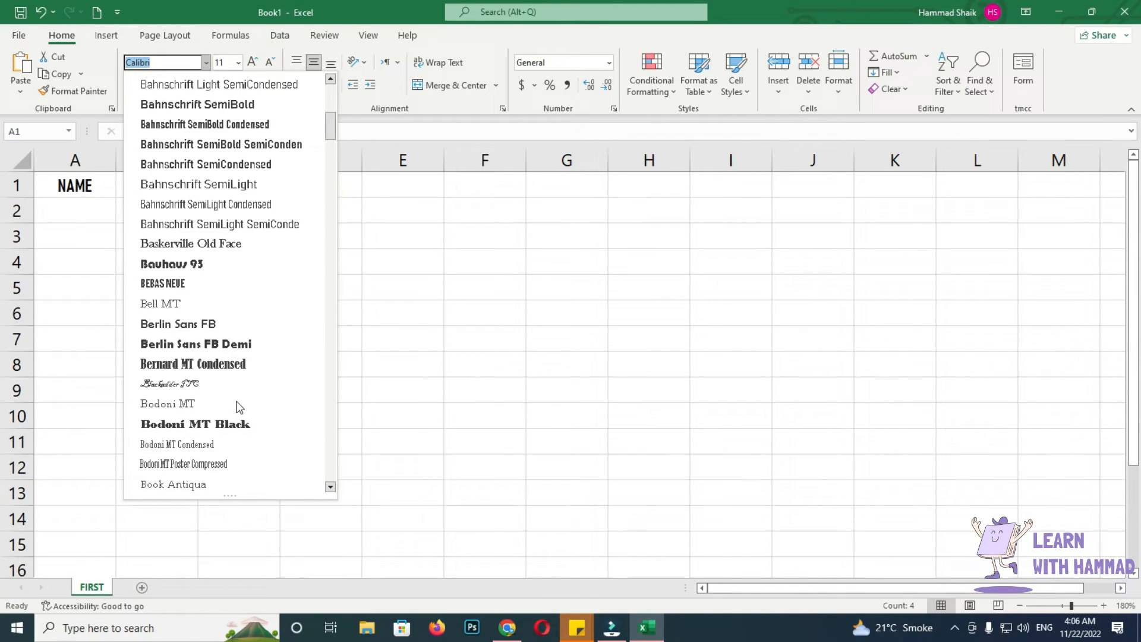
{"action": "left_click", "coordinate": [213, 328]}
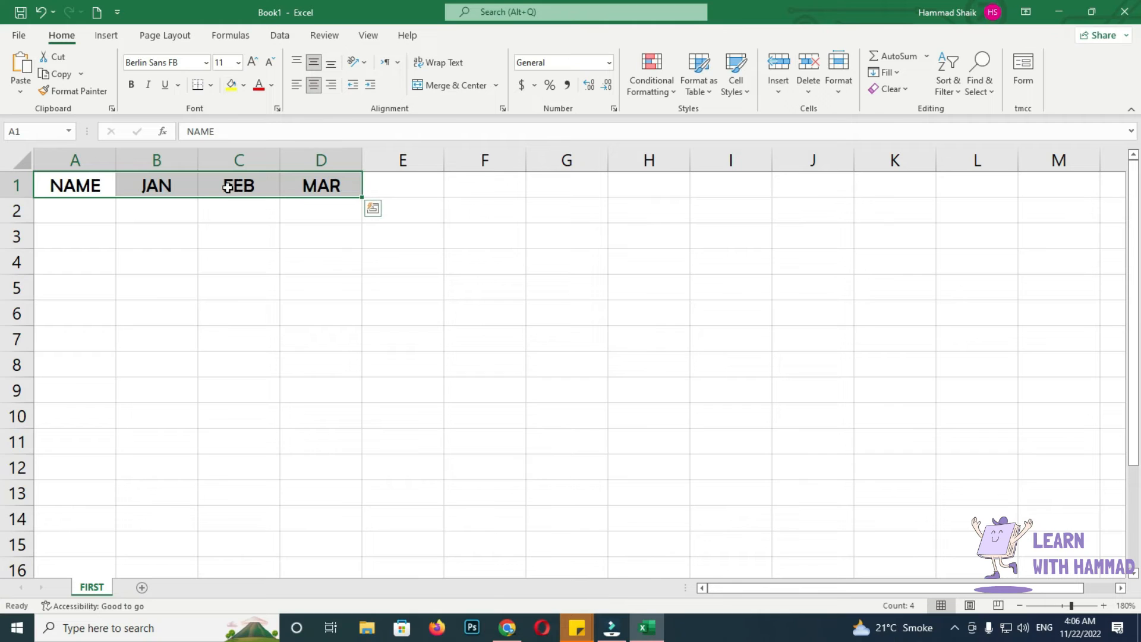
Step: Enlarge the font of the headings in A1:D1 several sizes and reduce it again to size 12
{"action": "left_click", "coordinate": [255, 62]}
{"action": "left_click", "coordinate": [256, 62]}
{"action": "left_click", "coordinate": [255, 62]}
{"action": "left_click", "coordinate": [256, 63]}
{"action": "left_click", "coordinate": [256, 62]}
{"action": "left_click", "coordinate": [255, 62]}
{"action": "left_click", "coordinate": [270, 63]}
{"action": "left_click", "coordinate": [269, 62]}
{"action": "left_click", "coordinate": [270, 62]}
{"action": "left_click", "coordinate": [270, 63]}
{"action": "left_click", "coordinate": [269, 63]}
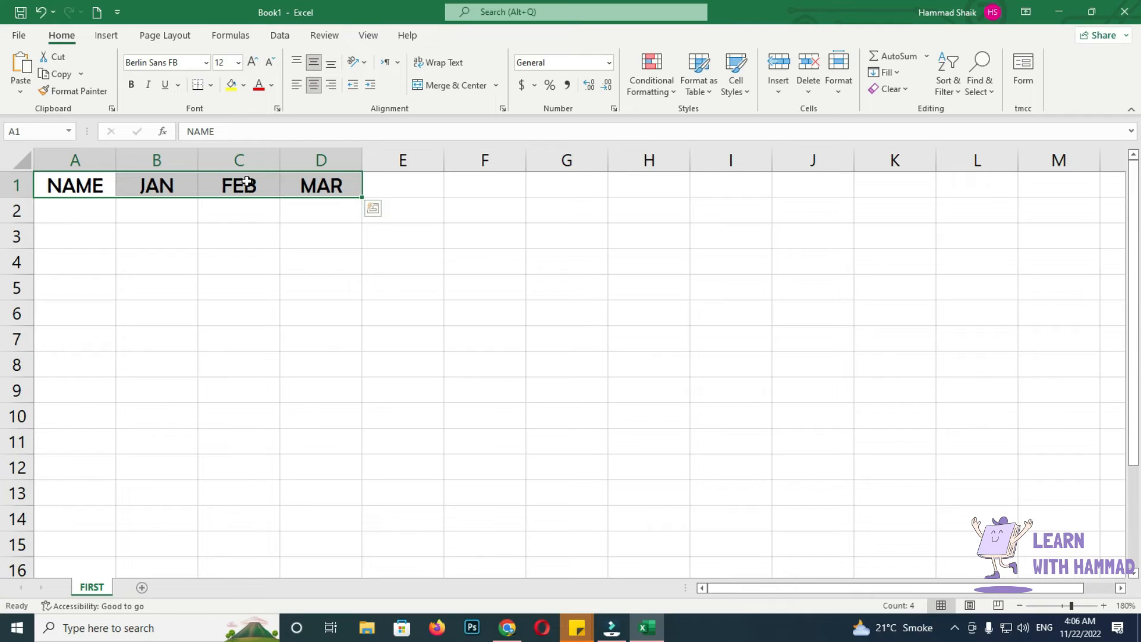
Step: Try bold and italic in turn on the headings in A1:D1, removing each format again
{"action": "left_click", "coordinate": [132, 85]}
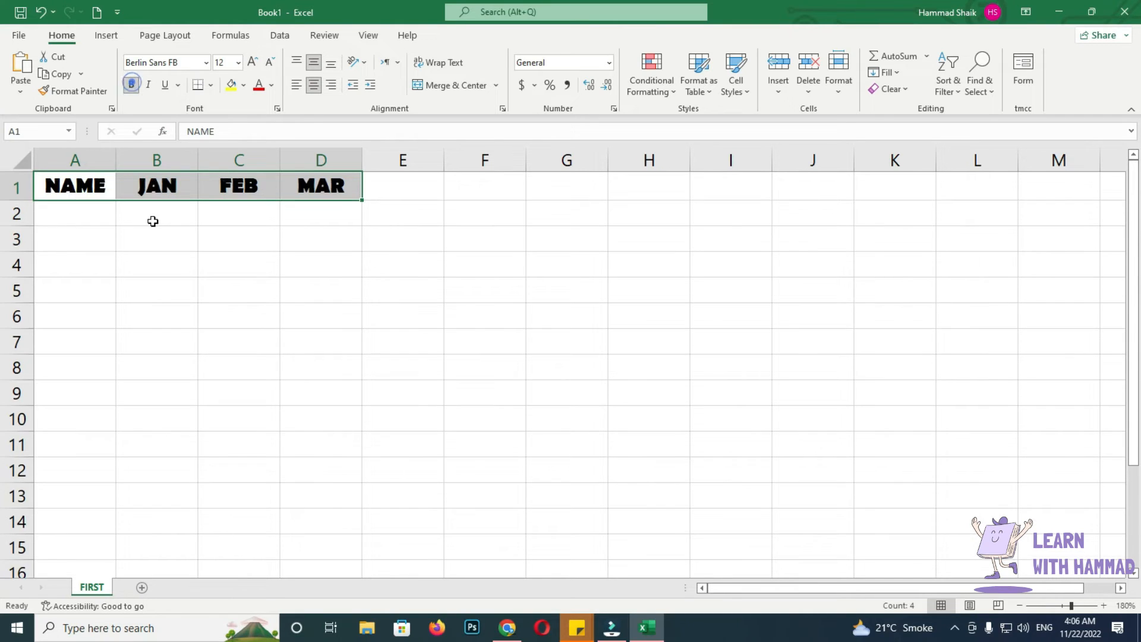
{"action": "left_click", "coordinate": [129, 89]}
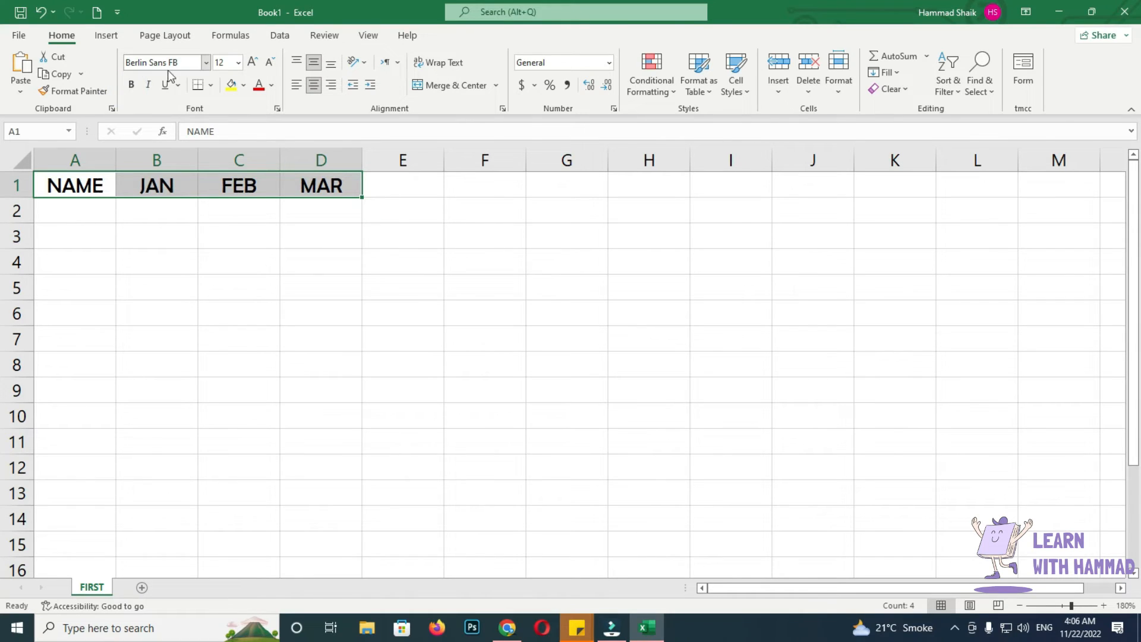
{"action": "left_click", "coordinate": [148, 84]}
{"action": "left_click", "coordinate": [148, 85]}
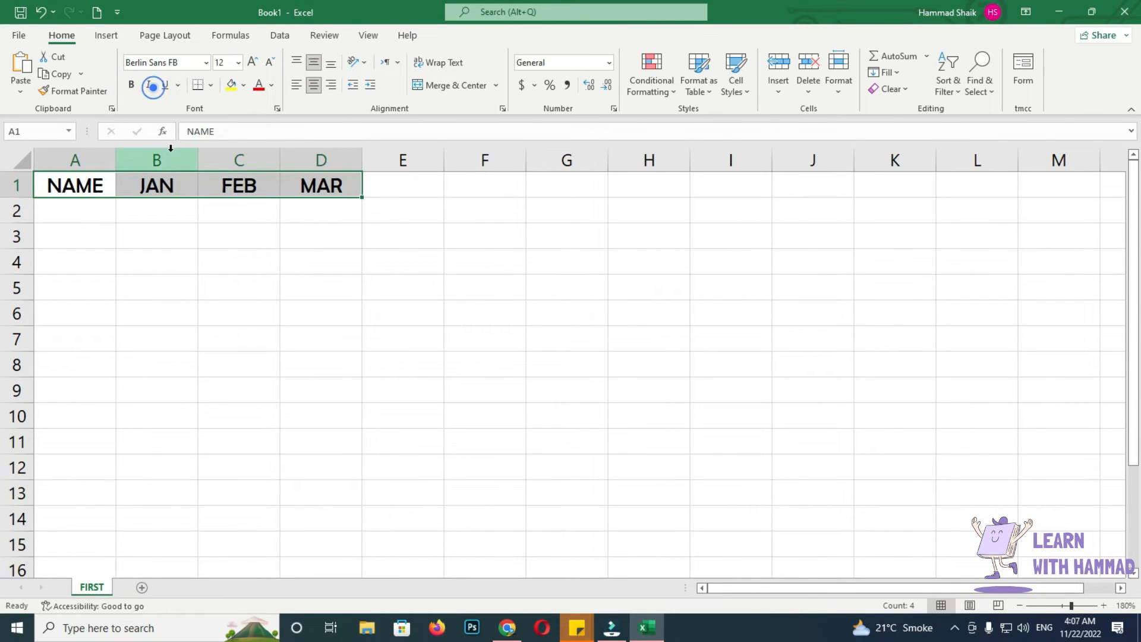
Step: Try underlining the headings in A1:D1 and remove the underline again
{"action": "left_click", "coordinate": [166, 86]}
{"action": "left_click", "coordinate": [166, 85]}
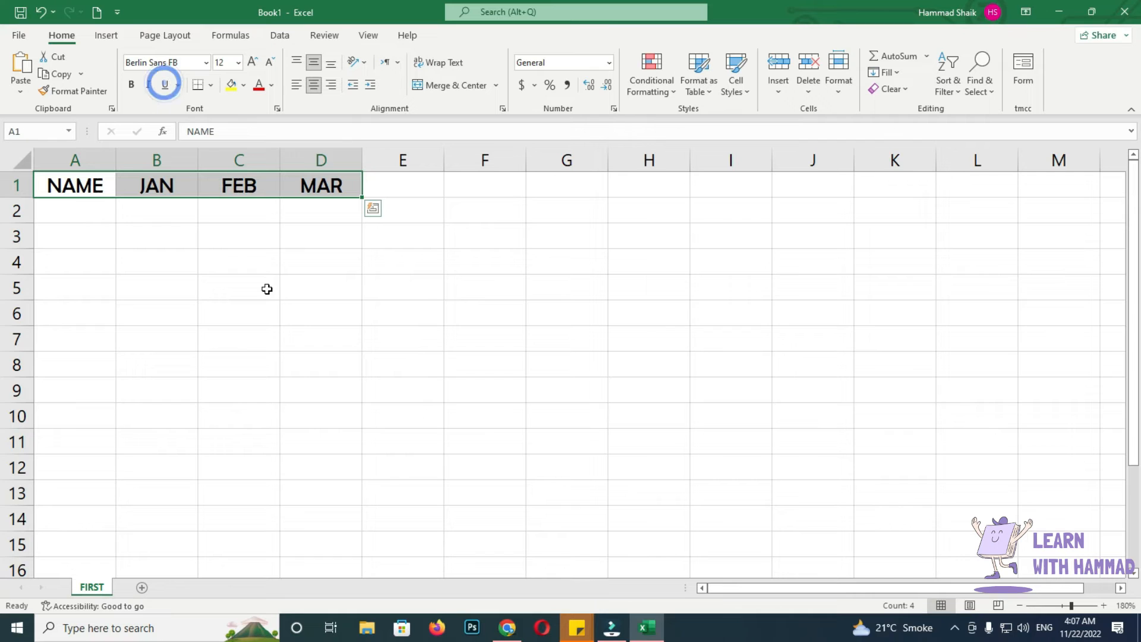
{"action": "left_click", "coordinate": [292, 231]}
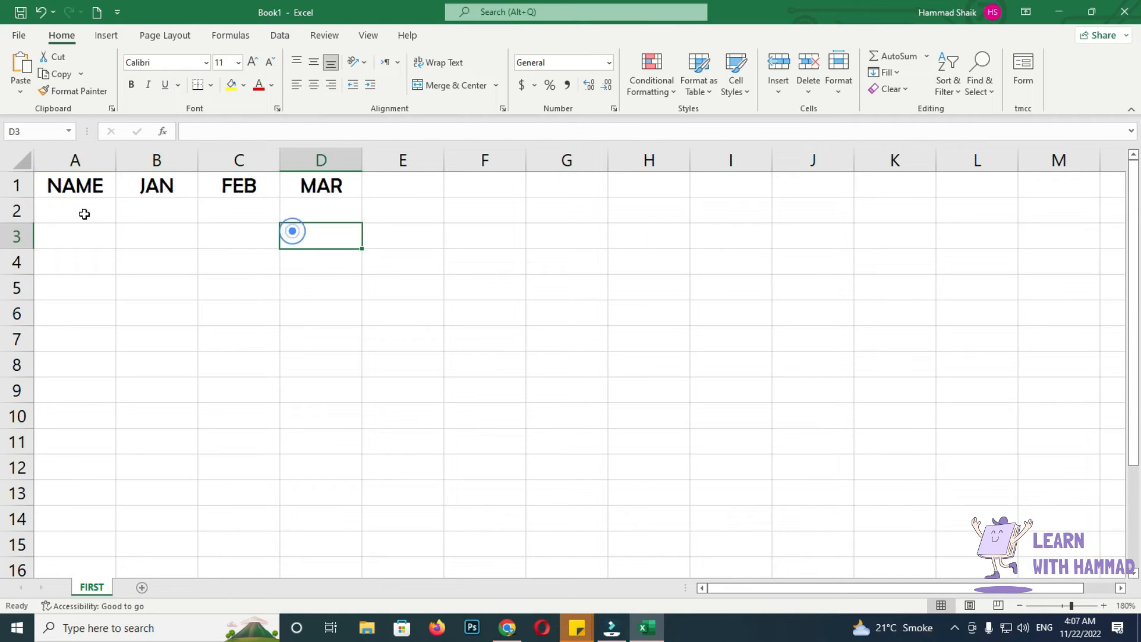
Step: Apply a bottom border to the headings in A1:D1
{"action": "left_click_drag", "start_coordinate": [51, 184], "coordinate": [344, 186]}
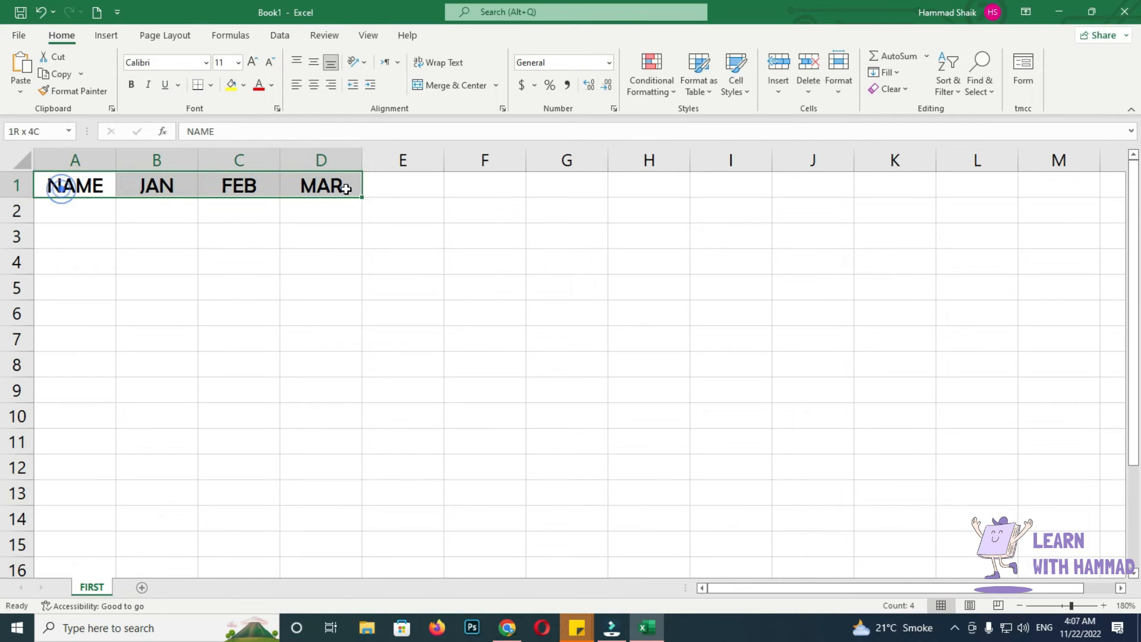
{"action": "left_click", "coordinate": [212, 87]}
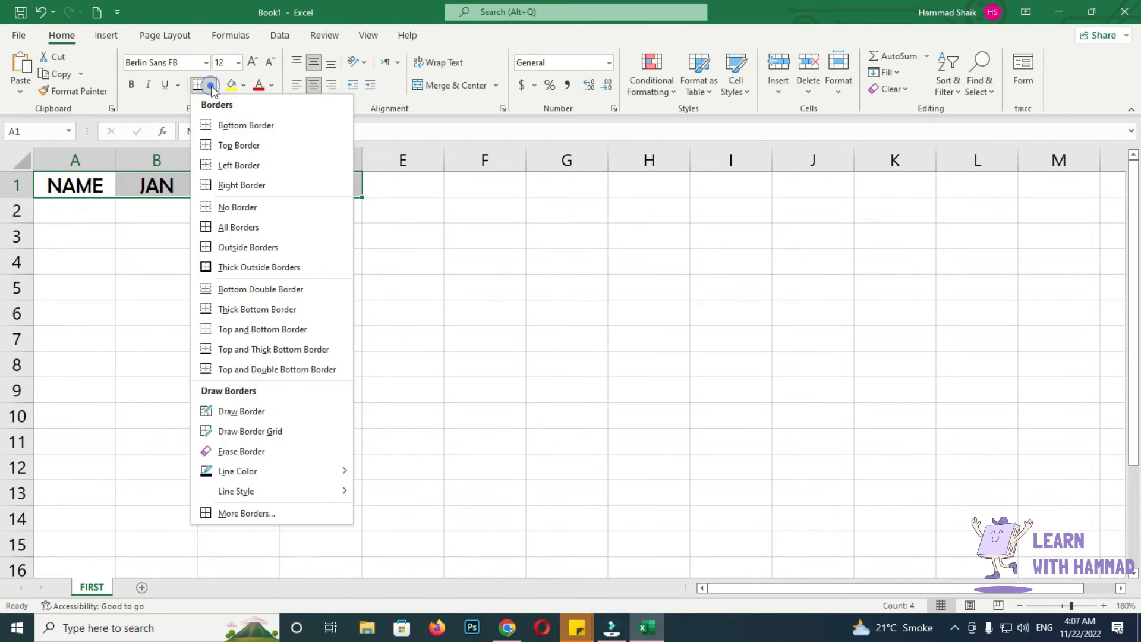
{"action": "left_click", "coordinate": [232, 126]}
{"action": "left_click", "coordinate": [182, 261]}
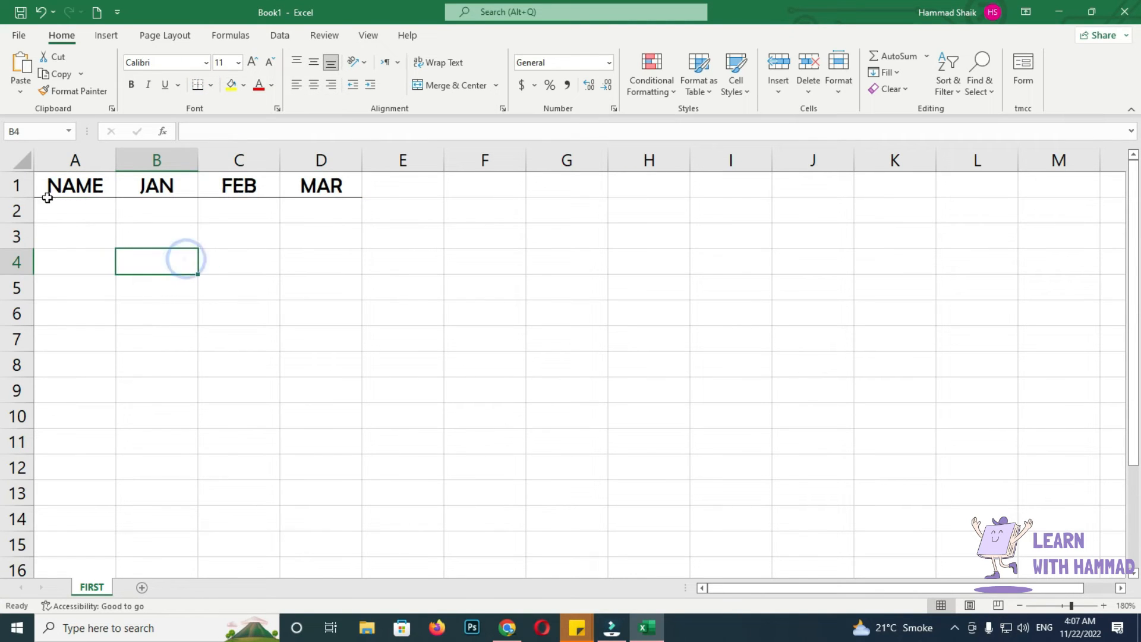
Step: Remove the border from the headings in A1:D1 with the No Border option
{"action": "left_click", "coordinate": [1106, 606]}
{"action": "left_click", "coordinate": [1106, 605]}
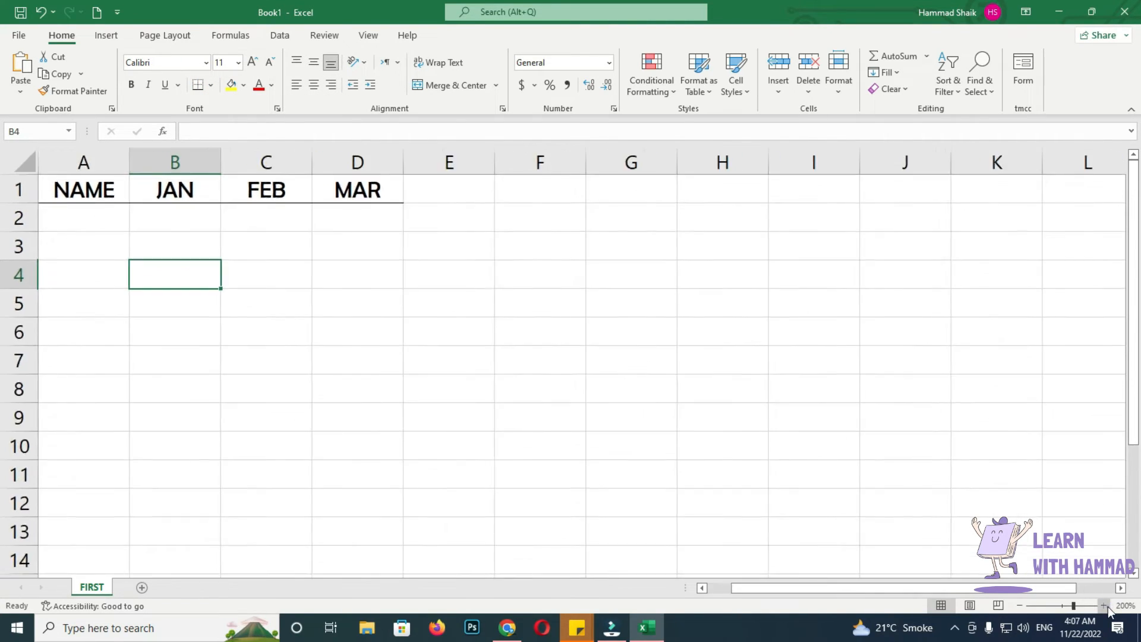
{"action": "left_click", "coordinate": [1106, 606]}
{"action": "left_click", "coordinate": [1106, 605]}
{"action": "left_click", "coordinate": [1106, 605]}
{"action": "left_click", "coordinate": [1105, 606]}
{"action": "left_click", "coordinate": [1106, 605]}
{"action": "left_click", "coordinate": [1106, 606]}
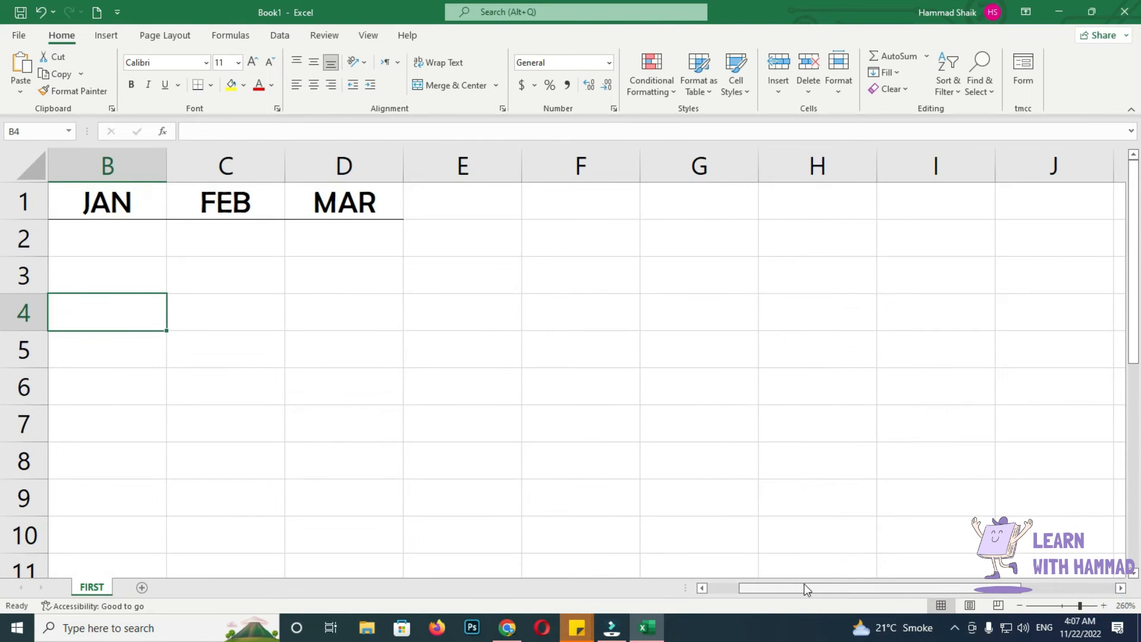
{"action": "left_click_drag", "start_coordinate": [805, 584], "coordinate": [773, 584]}
{"action": "left_click_drag", "start_coordinate": [101, 203], "coordinate": [464, 203]}
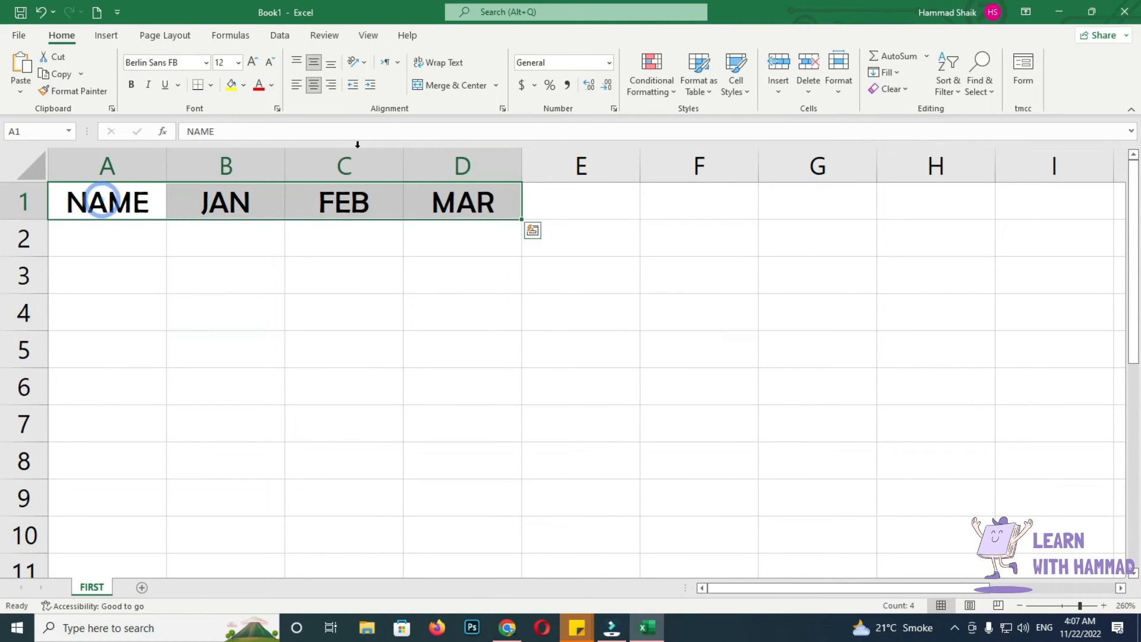
{"action": "left_click", "coordinate": [211, 85]}
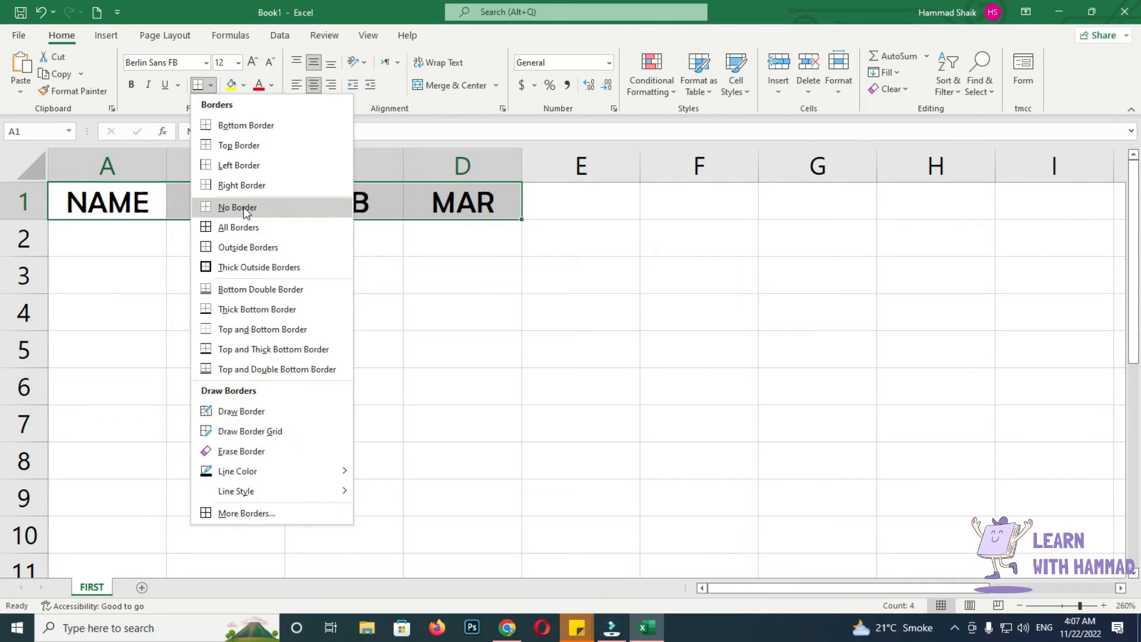
{"action": "left_click", "coordinate": [243, 208]}
{"action": "left_click", "coordinate": [240, 319]}
Step: Apply All Borders to the headings in A1:D1
{"action": "left_click_drag", "start_coordinate": [106, 202], "coordinate": [464, 202]}
{"action": "left_click", "coordinate": [207, 87]}
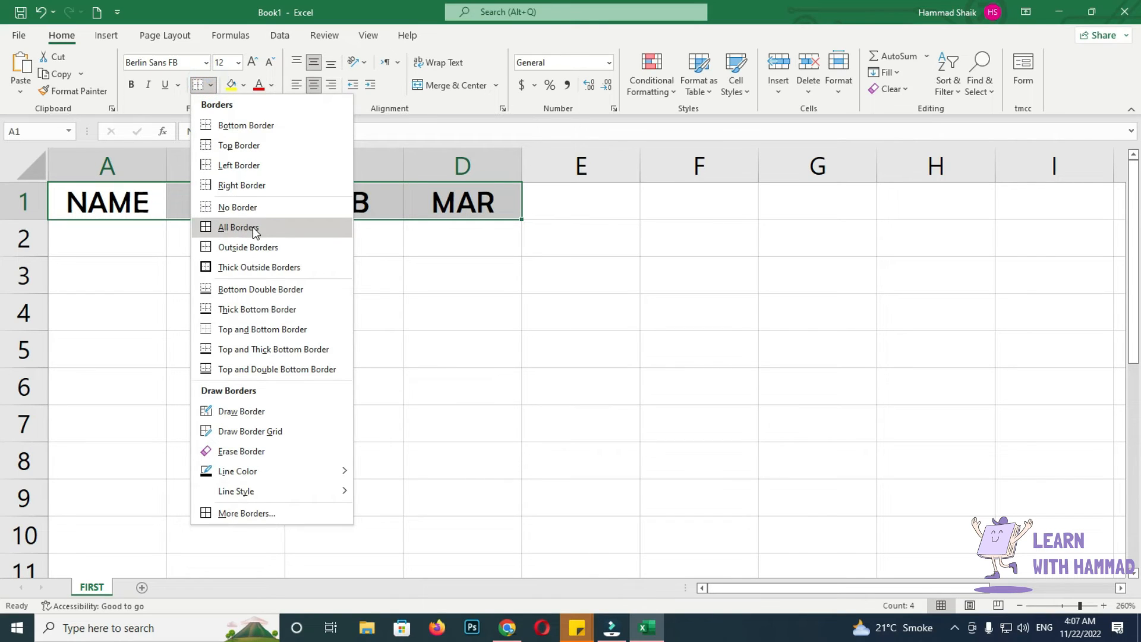
{"action": "left_click", "coordinate": [251, 226]}
{"action": "left_click", "coordinate": [466, 272]}
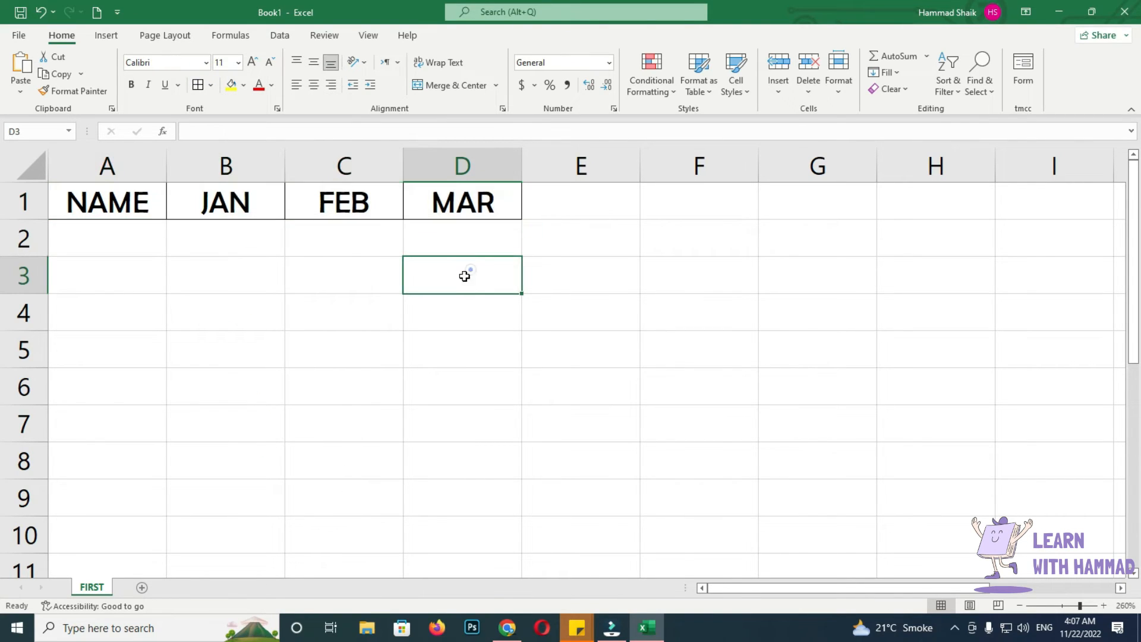
Step: Put Thick Outside Borders around the heading range A1:D1
{"action": "left_click_drag", "start_coordinate": [76, 215], "coordinate": [439, 202]}
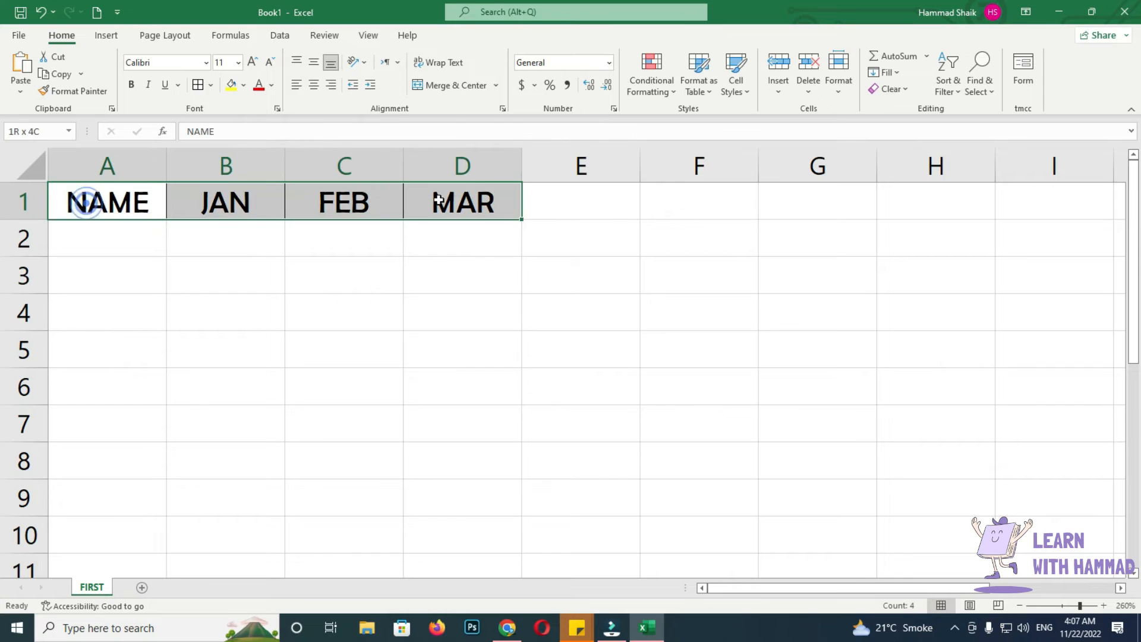
{"action": "left_click", "coordinate": [210, 85]}
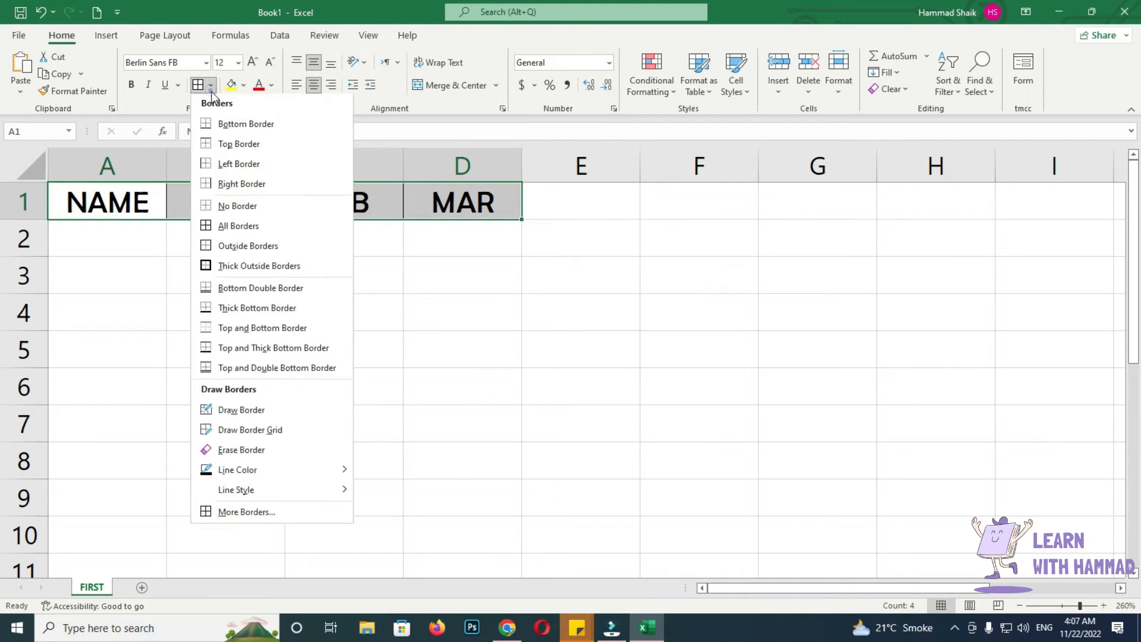
{"action": "left_click", "coordinate": [264, 269]}
{"action": "left_click", "coordinate": [364, 284]}
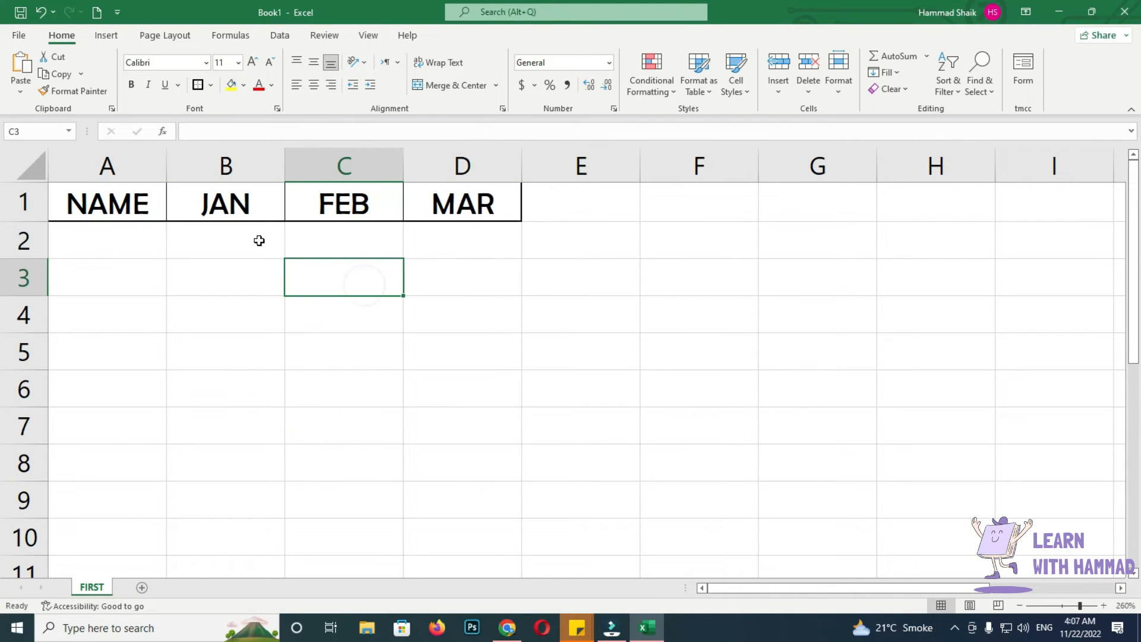
Step: Set the border line style to the thickest solid line and draw it along the edge between A1 and B1
{"action": "left_click_drag", "start_coordinate": [107, 202], "coordinate": [413, 191]}
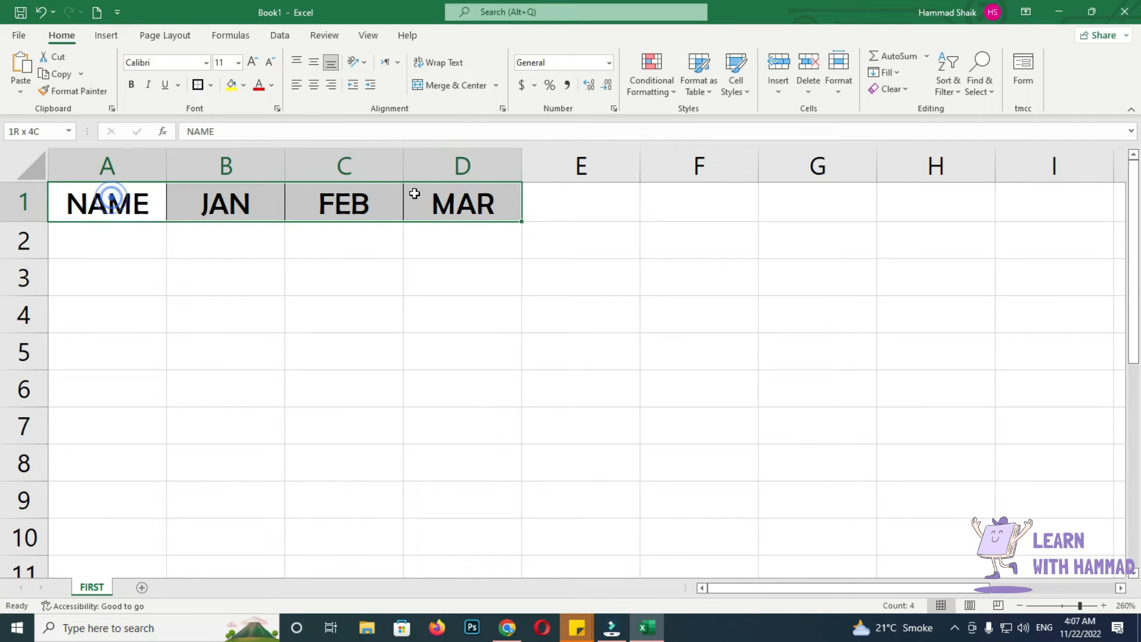
{"action": "left_click", "coordinate": [211, 85]}
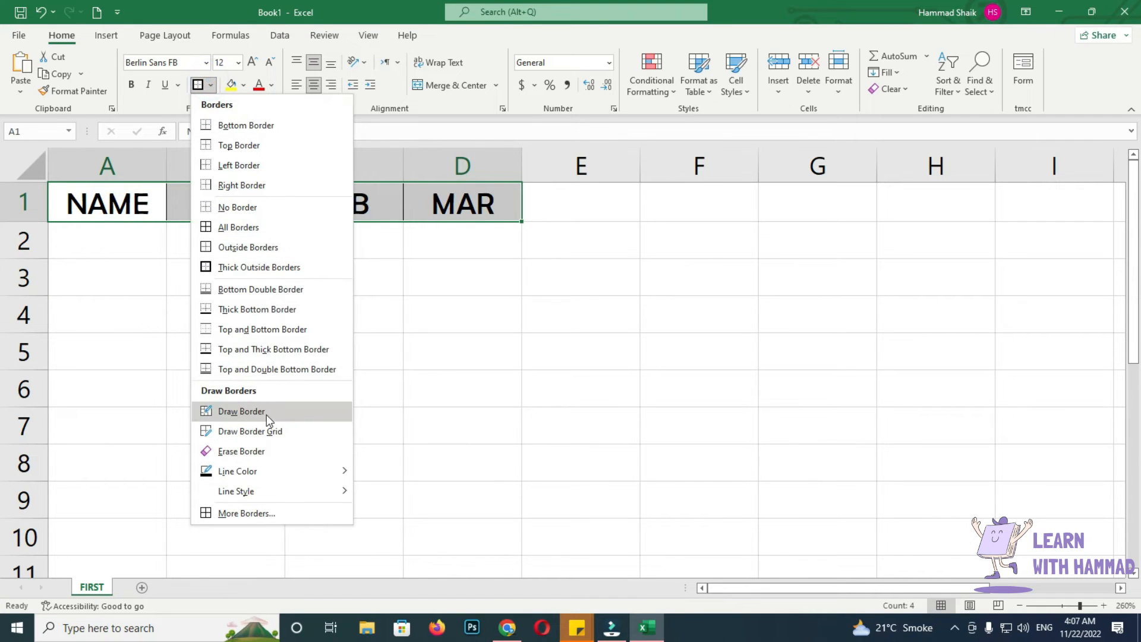
{"action": "mouse_move", "coordinate": [255, 476]}
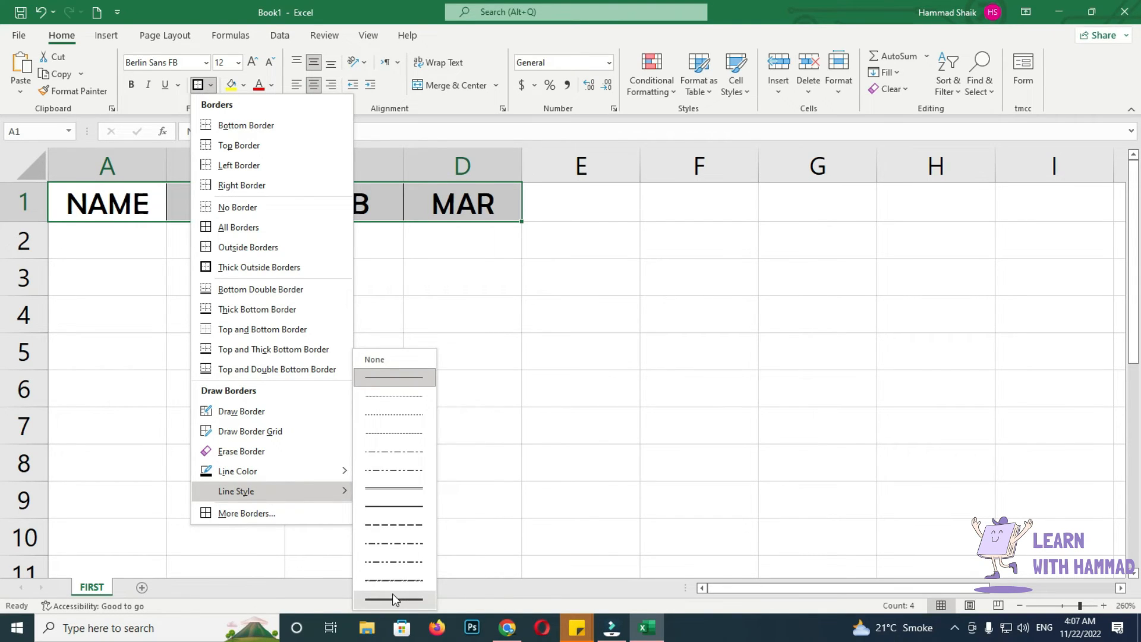
{"action": "left_click", "coordinate": [392, 595]}
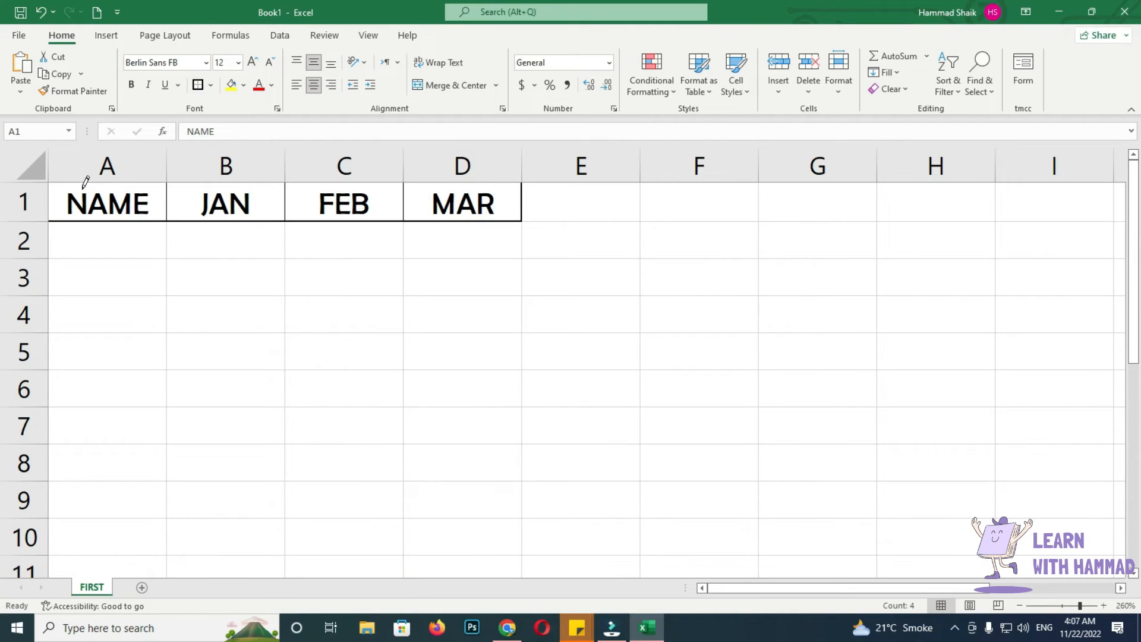
{"action": "left_click_drag", "start_coordinate": [173, 178], "coordinate": [167, 219]}
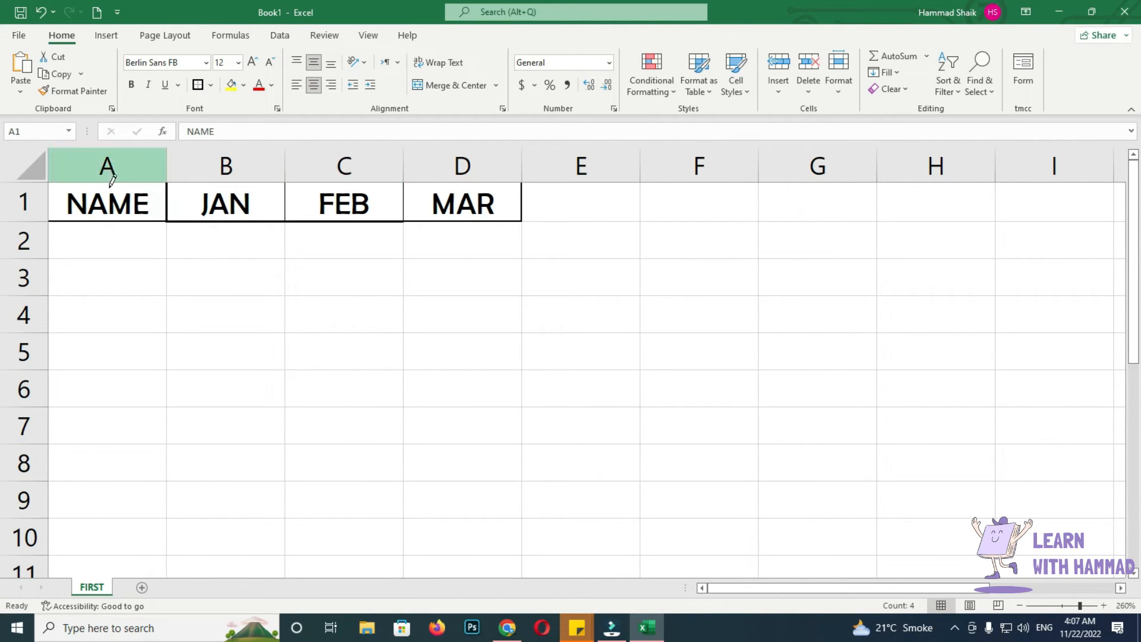
Step: Apply All Borders to the headings in A1:D1 using the thick line style
{"action": "left_click_drag", "start_coordinate": [106, 193], "coordinate": [440, 205]}
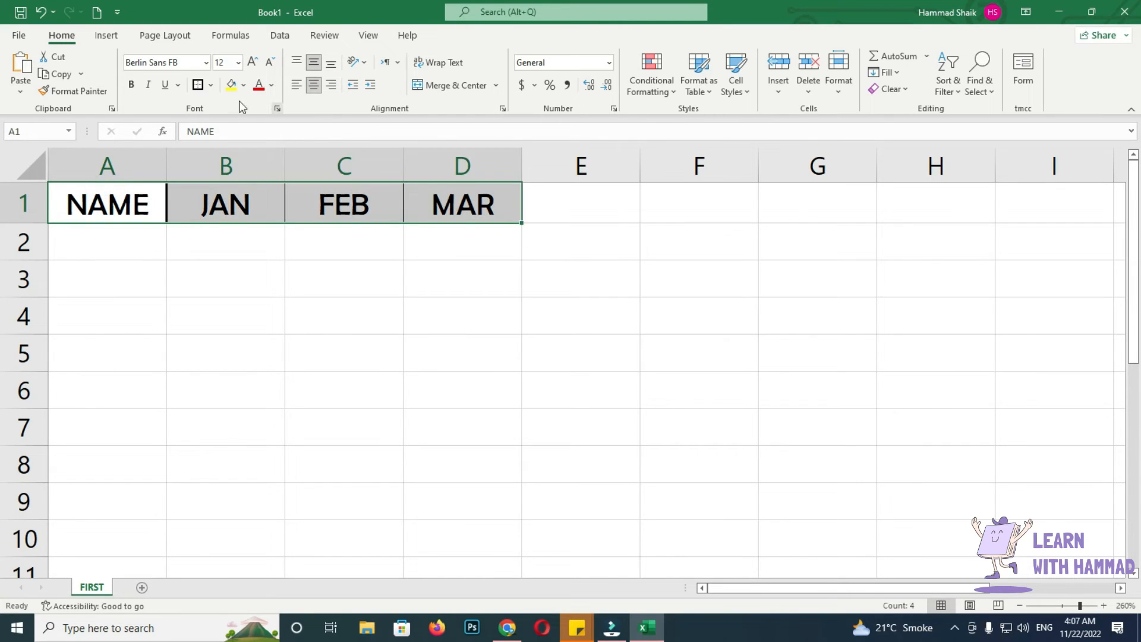
{"action": "left_click", "coordinate": [211, 84]}
{"action": "left_click", "coordinate": [216, 230]}
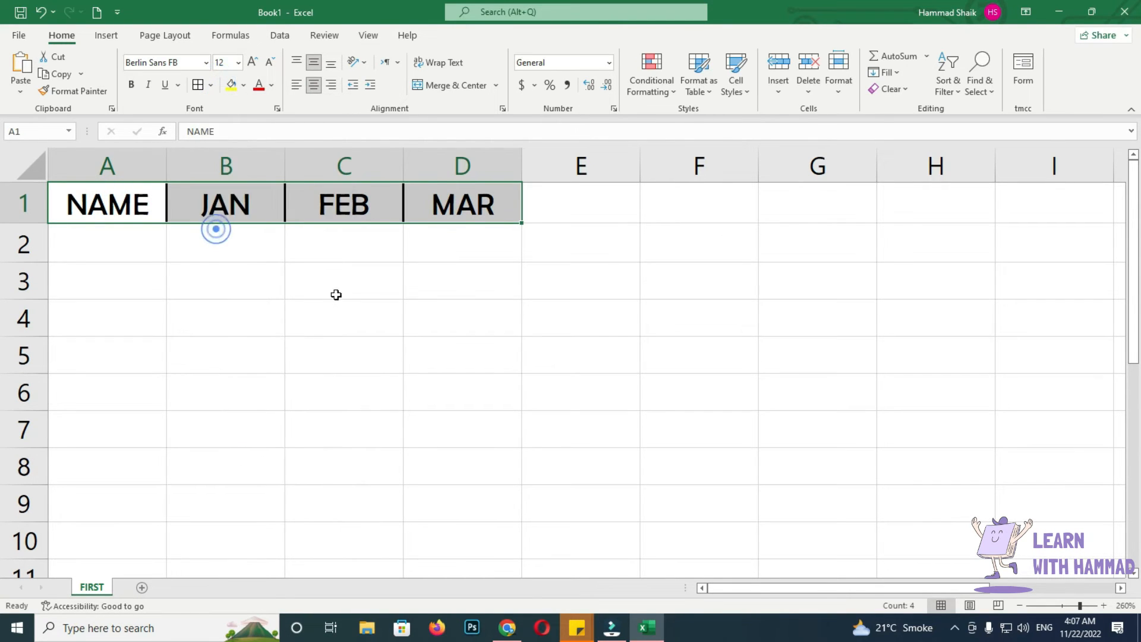
{"action": "left_click", "coordinate": [346, 296]}
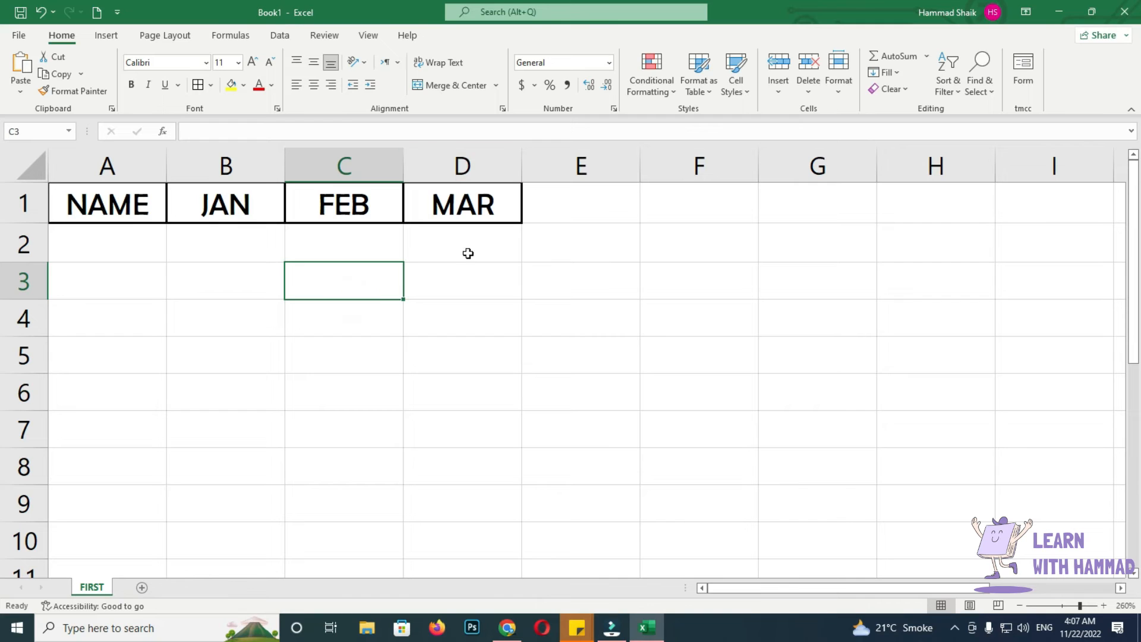
Step: Extend the thick All Borders formatting to the whole table range A1:D8
{"action": "left_click_drag", "start_coordinate": [85, 213], "coordinate": [458, 469]}
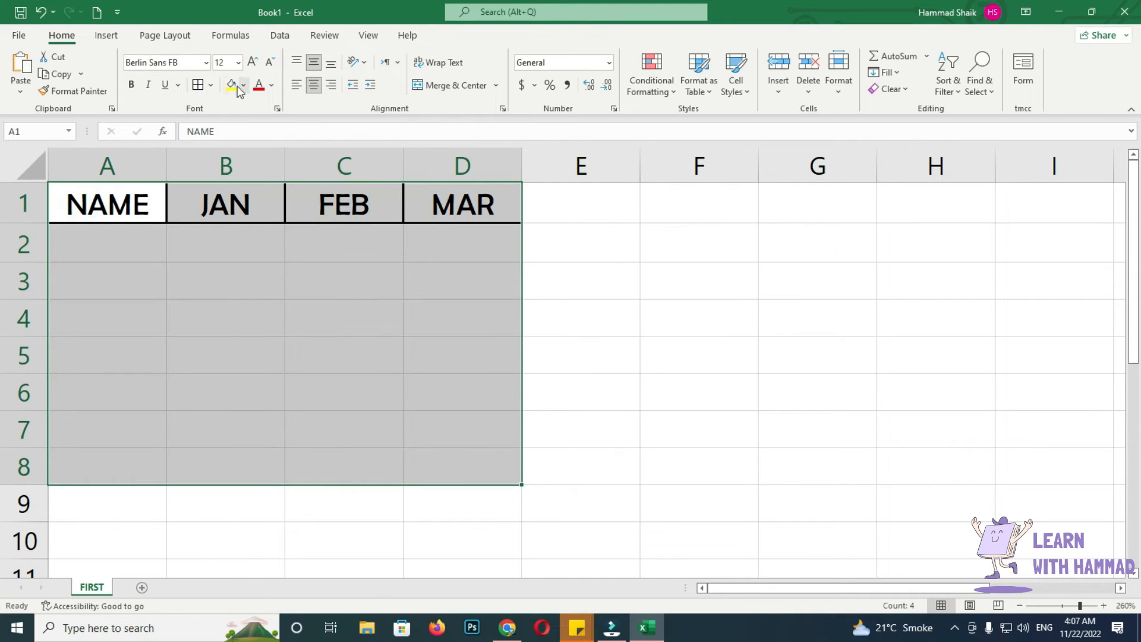
{"action": "left_click", "coordinate": [201, 85]}
{"action": "left_click", "coordinate": [499, 351]}
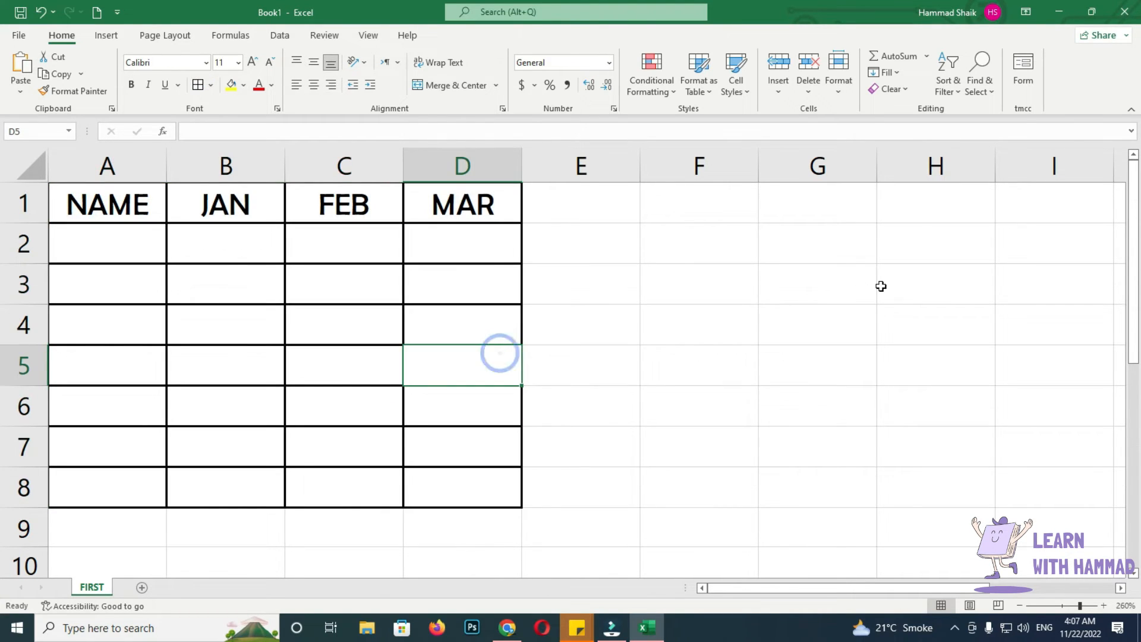
{"action": "left_click", "coordinate": [602, 258]}
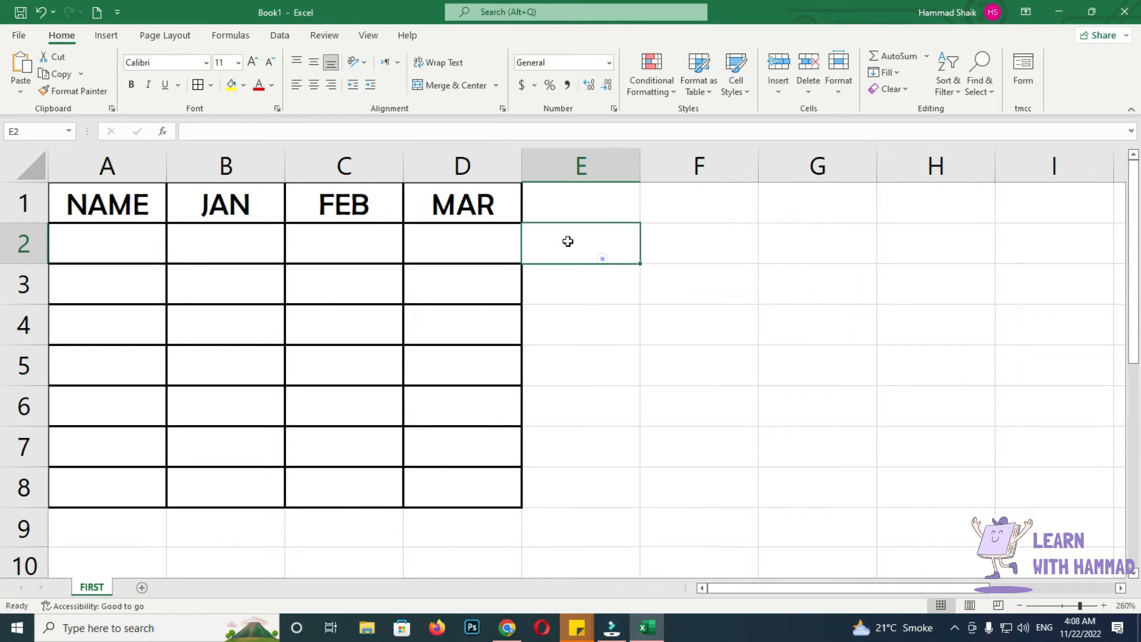
Step: Fill the heading cells A1:D1 with the standard light blue colour
{"action": "left_click_drag", "start_coordinate": [86, 205], "coordinate": [454, 211]}
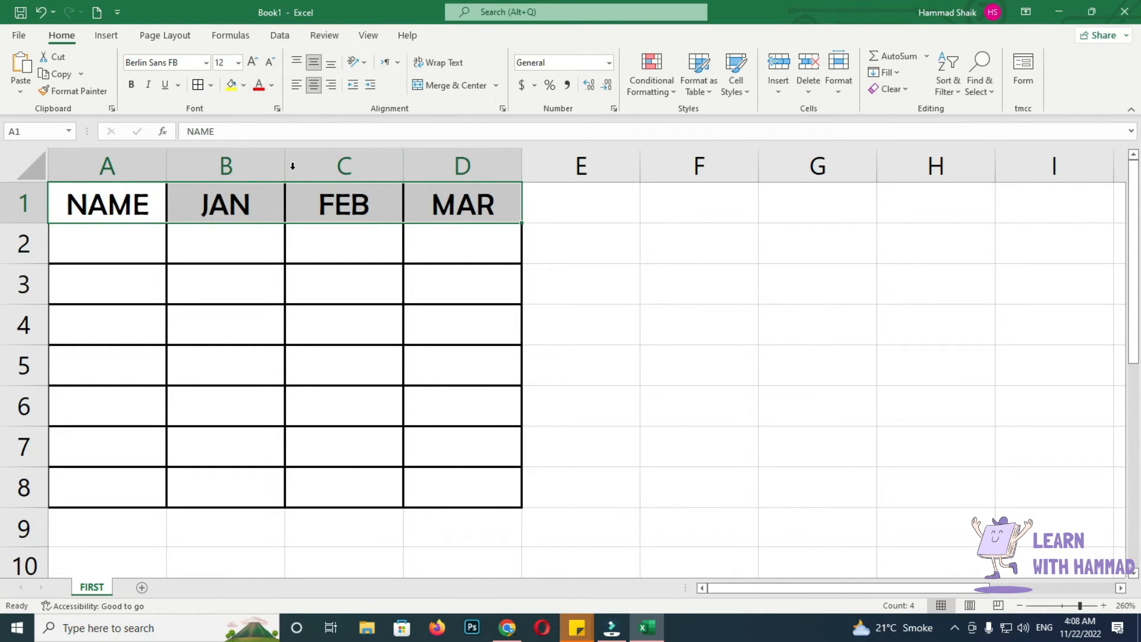
{"action": "left_click", "coordinate": [245, 85]}
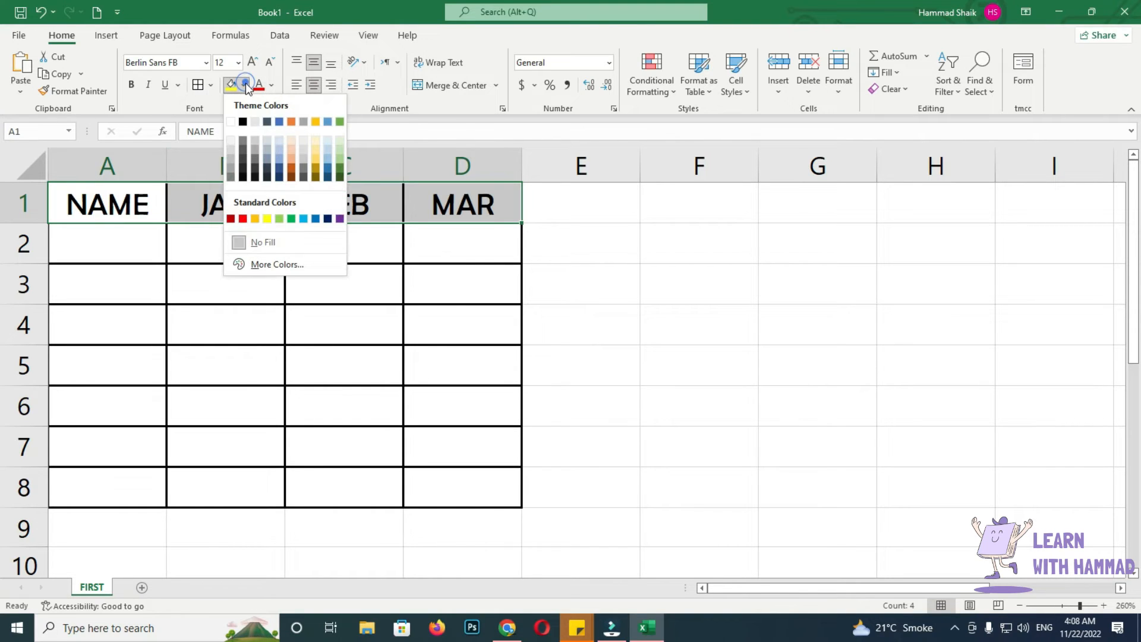
{"action": "left_click", "coordinate": [304, 219]}
{"action": "left_click", "coordinate": [765, 266]}
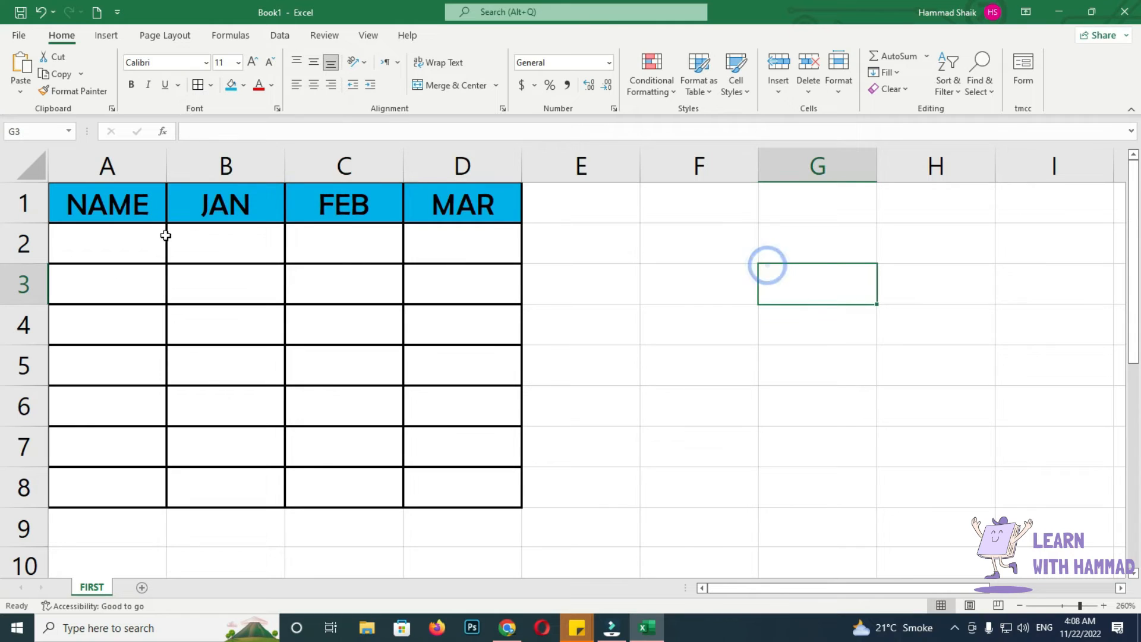
Step: Change the font colour of the headings in A1:D1 to white
{"action": "left_click_drag", "start_coordinate": [87, 194], "coordinate": [470, 203]}
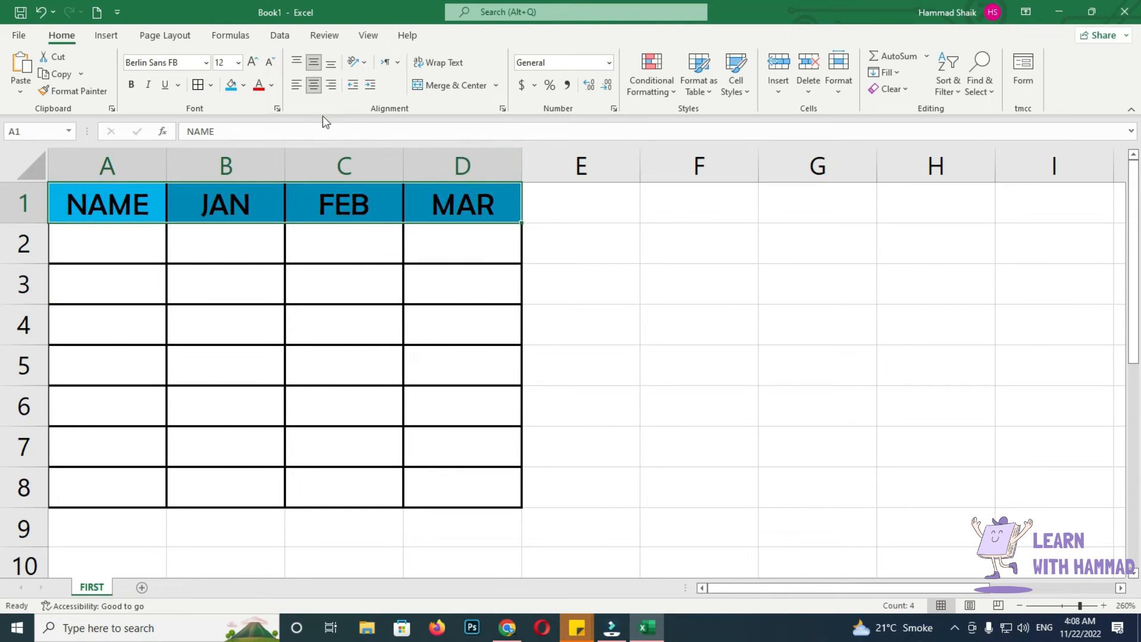
{"action": "left_click", "coordinate": [273, 86]}
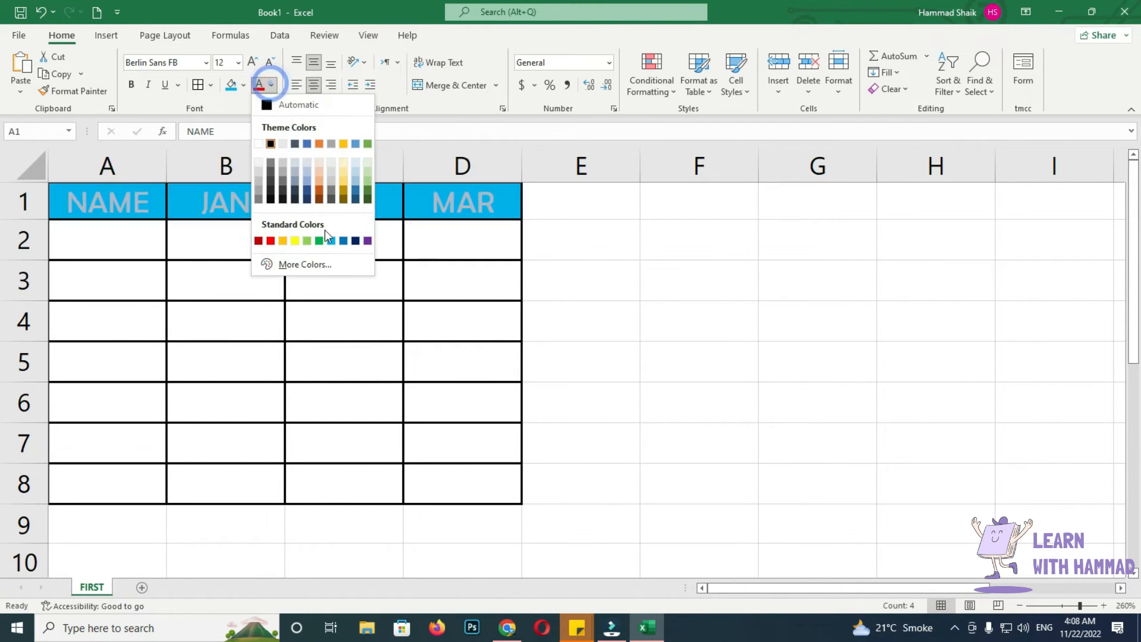
{"action": "left_click", "coordinate": [258, 144]}
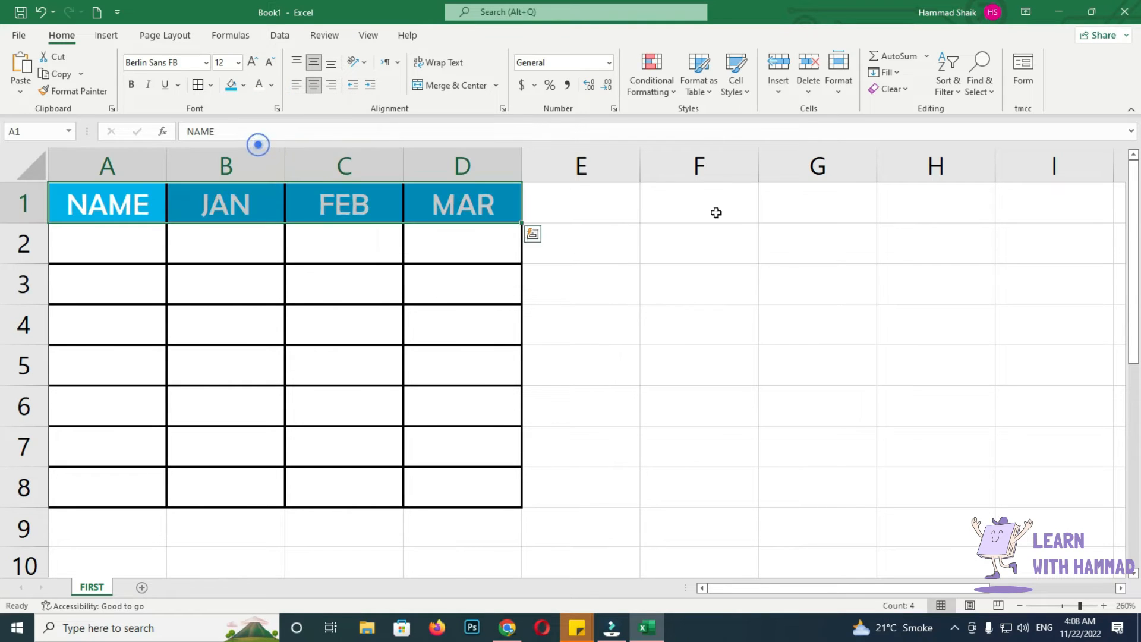
{"action": "left_click", "coordinate": [756, 216]}
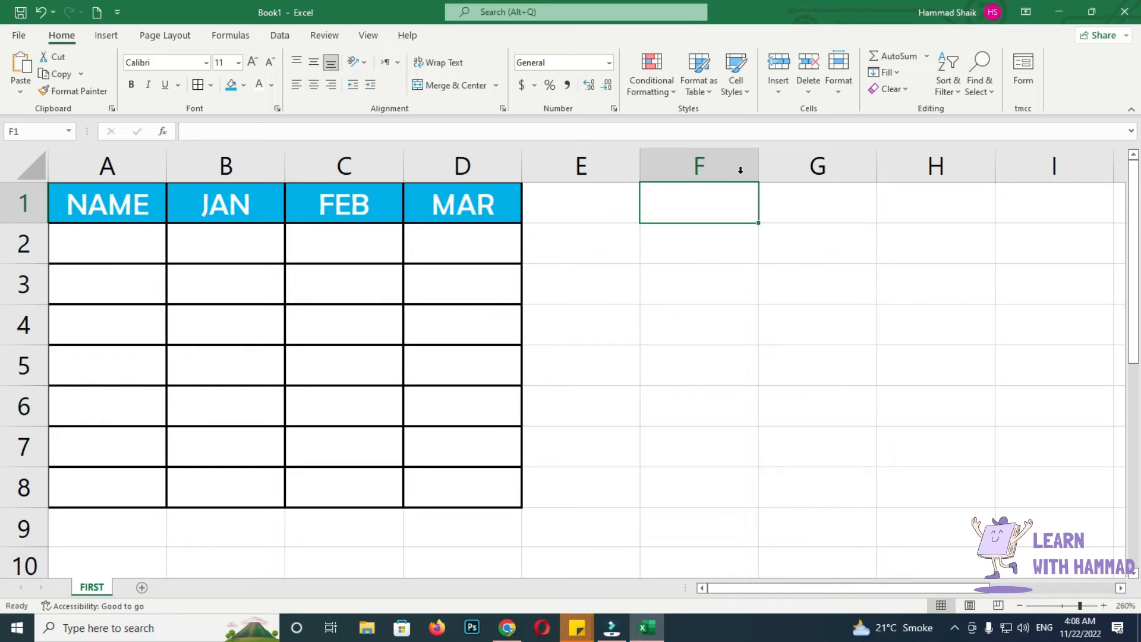
Step: Enter the heading TOTAL in cell E1, beside MAR
{"action": "left_click", "coordinate": [538, 191]}
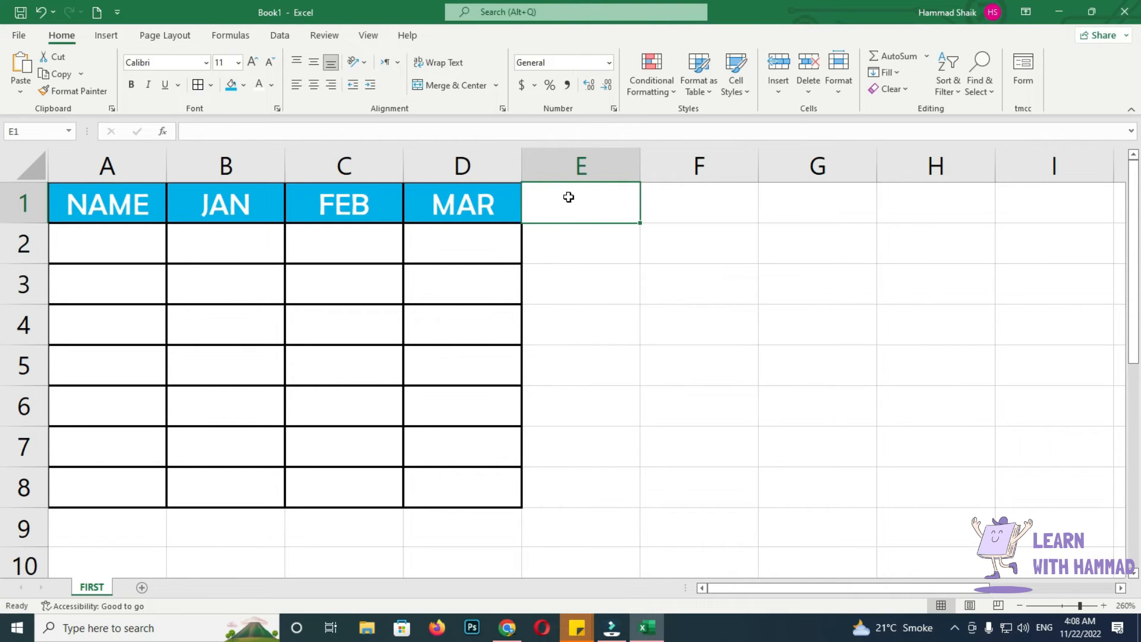
{"action": "type", "text": "TOTAL"}
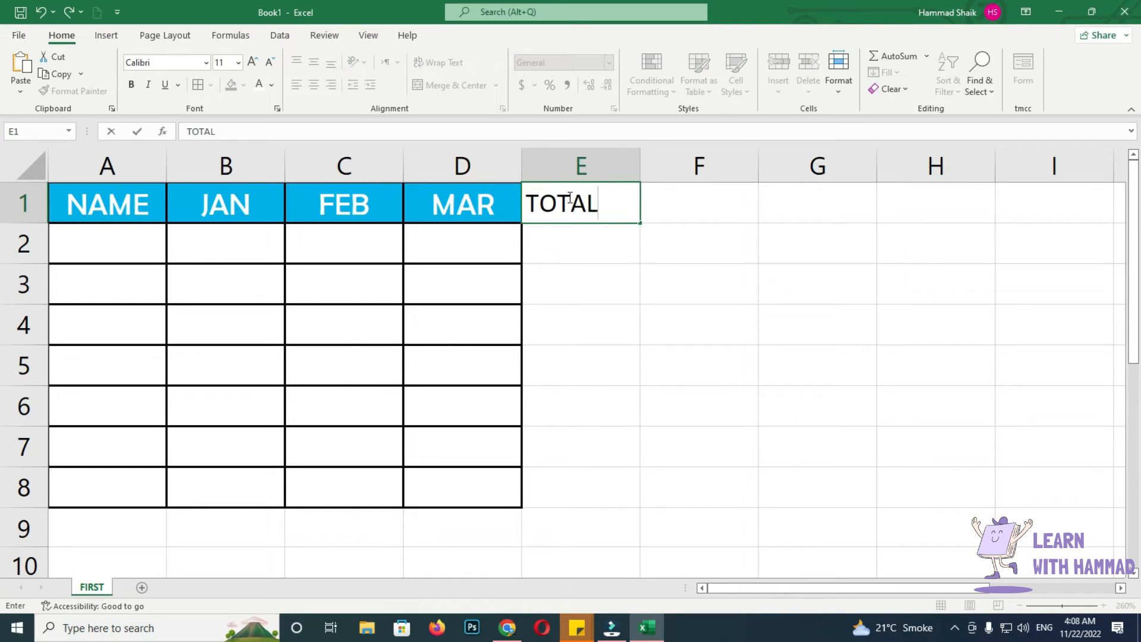
{"action": "key", "text": "Return"}
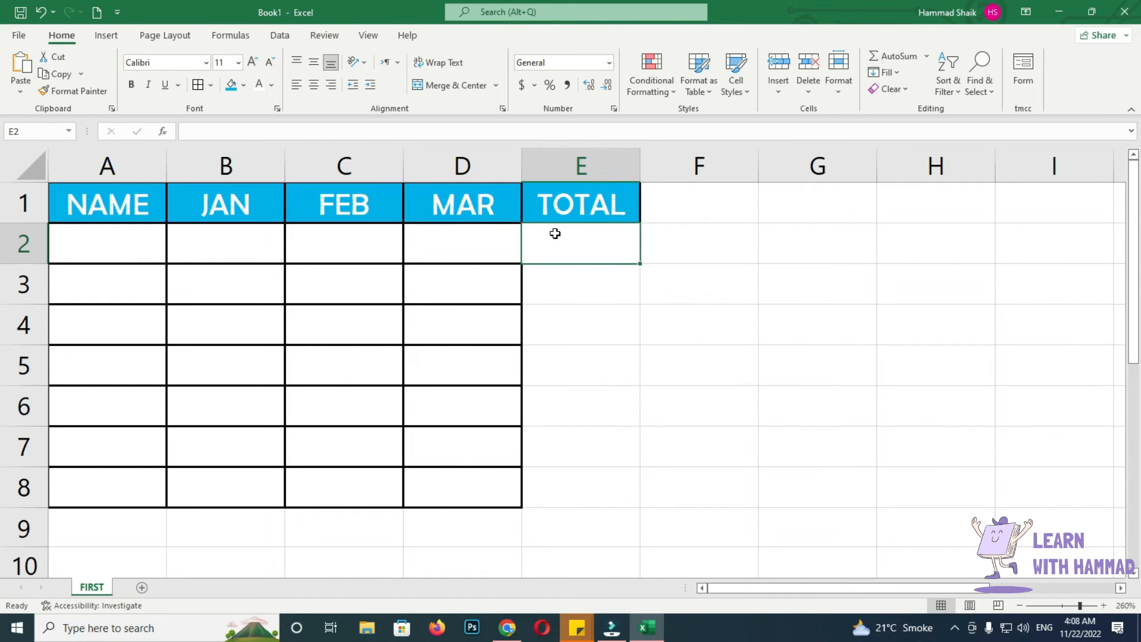
Step: Apply the table's thick All Borders formatting to cells E2:E8 below the TOTAL heading
{"action": "left_click_drag", "start_coordinate": [603, 230], "coordinate": [573, 497]}
{"action": "left_click", "coordinate": [199, 85]}
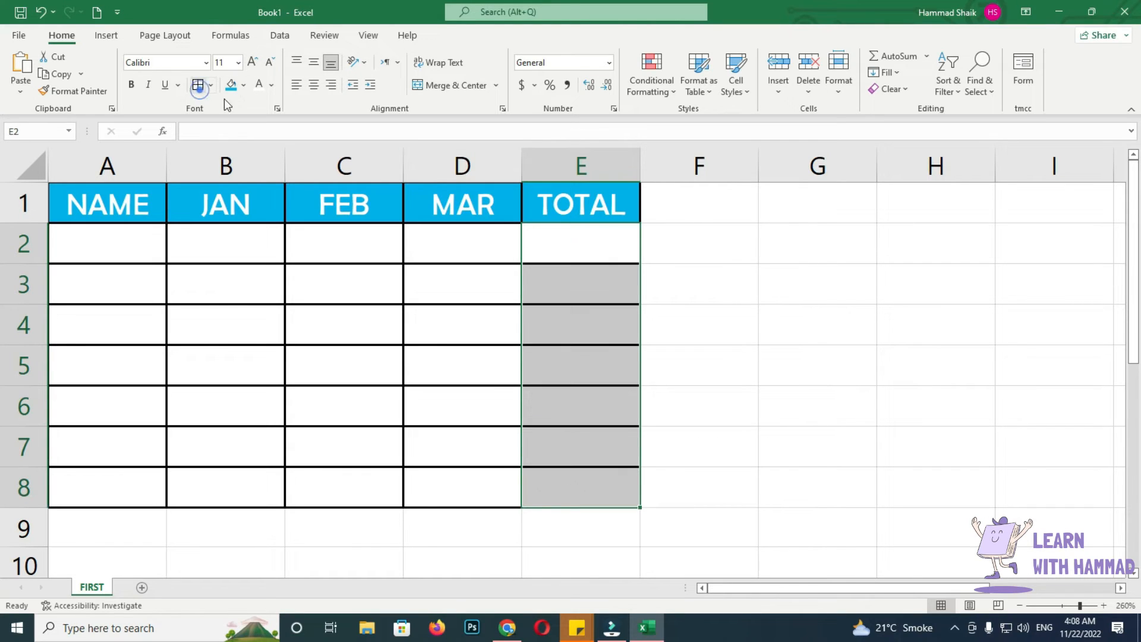
{"action": "left_click", "coordinate": [810, 311]}
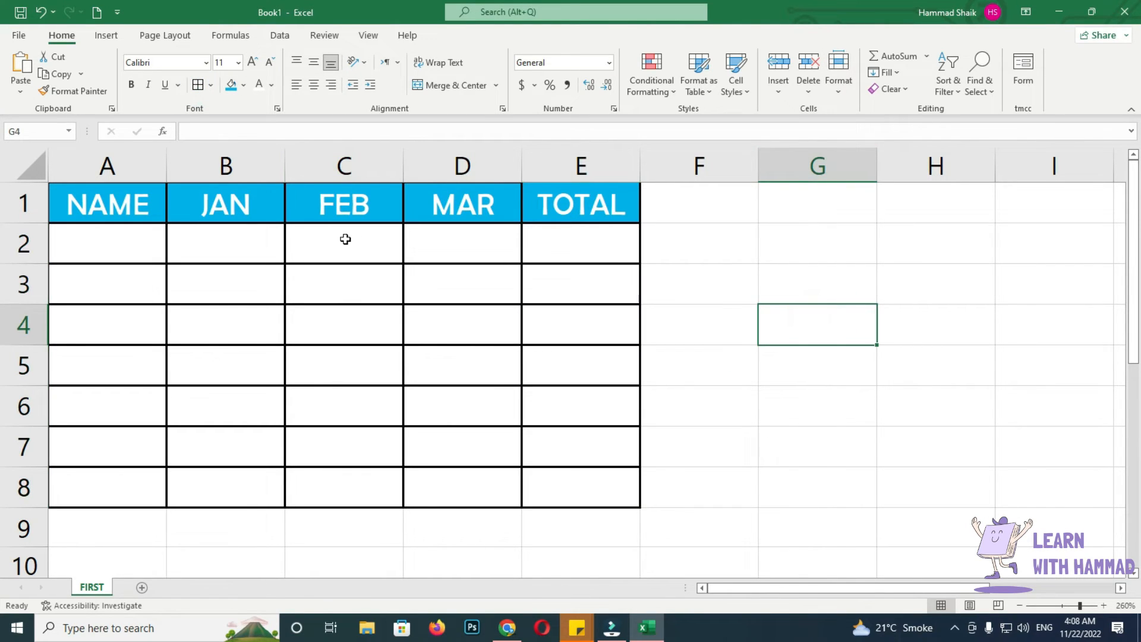
Step: Fill the NAME column with seven people's first names, one per cell in A2:A8
{"action": "left_click", "coordinate": [105, 234]}
{"action": "type", "text": "Joe"}
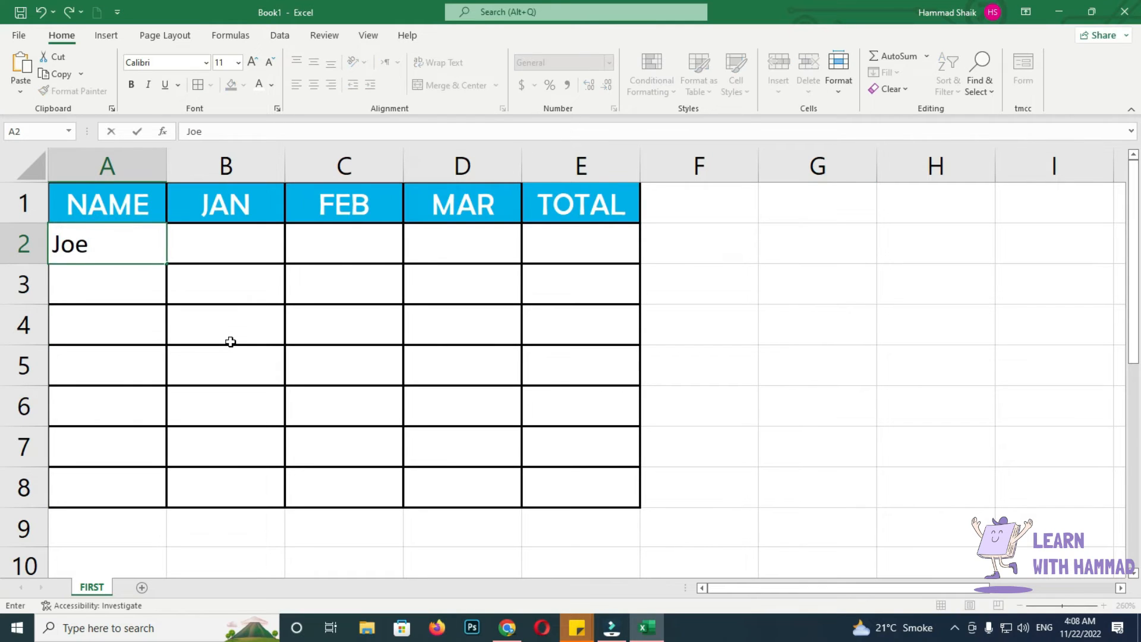
{"action": "key", "text": "Return"}
{"action": "type", "text": "Adams"}
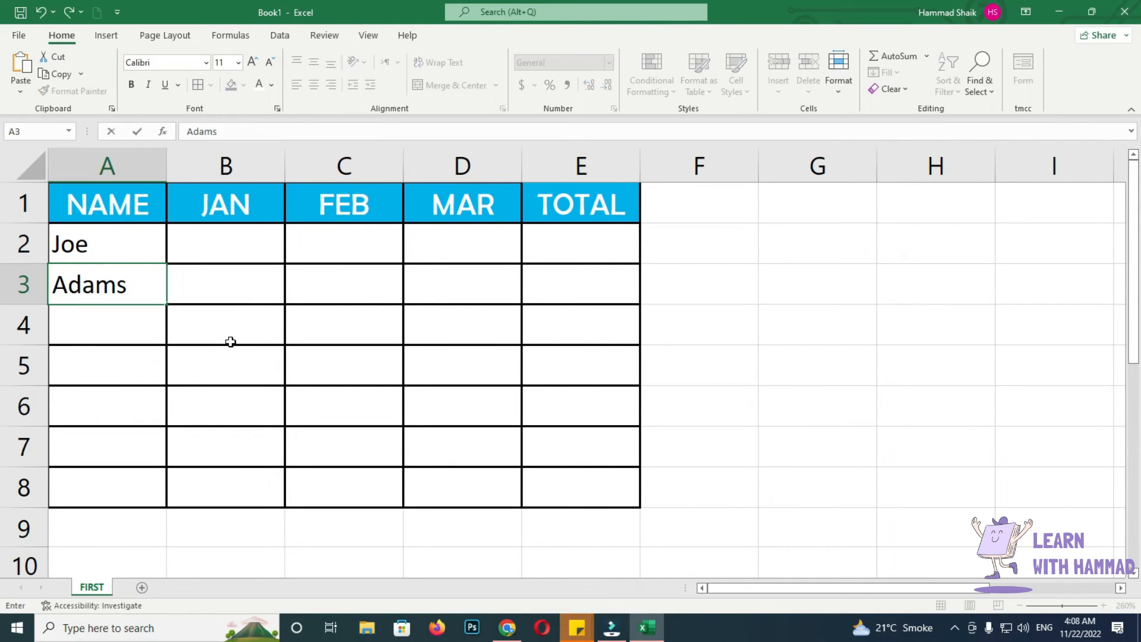
{"action": "key", "text": "Return"}
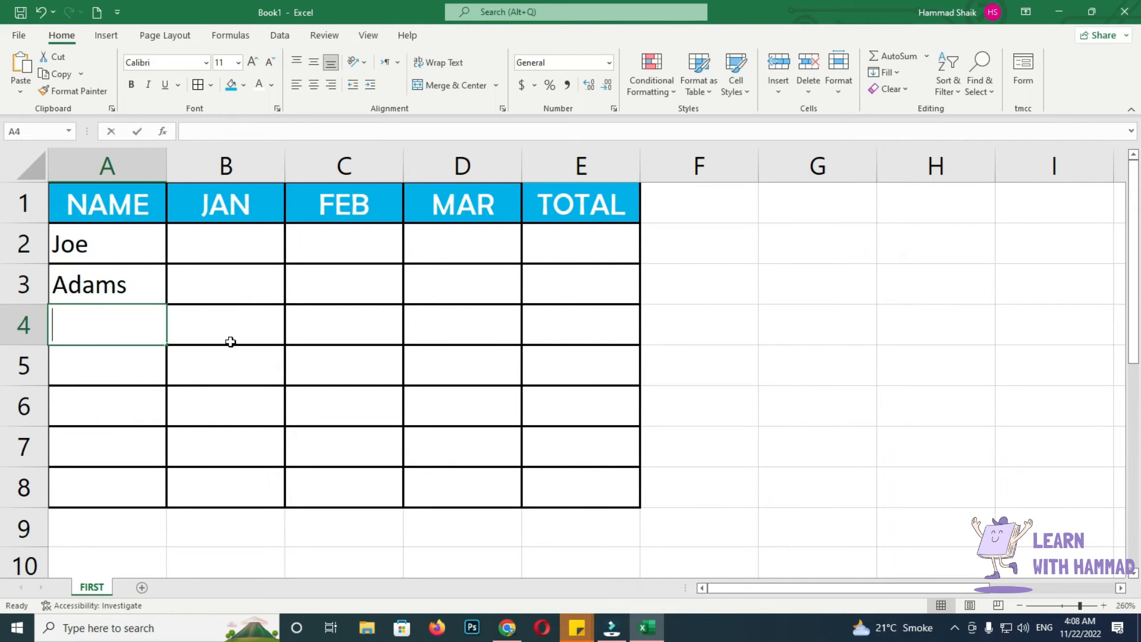
{"action": "type", "text": "Jessica"}
{"action": "key", "text": "Return"}
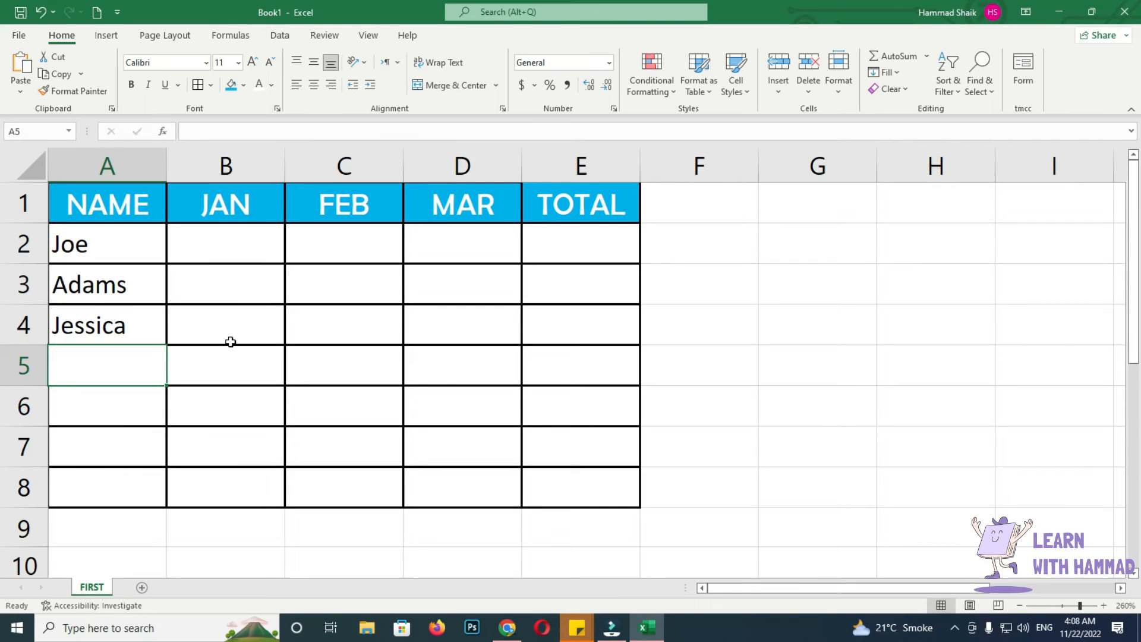
{"action": "type", "text": "Layton"}
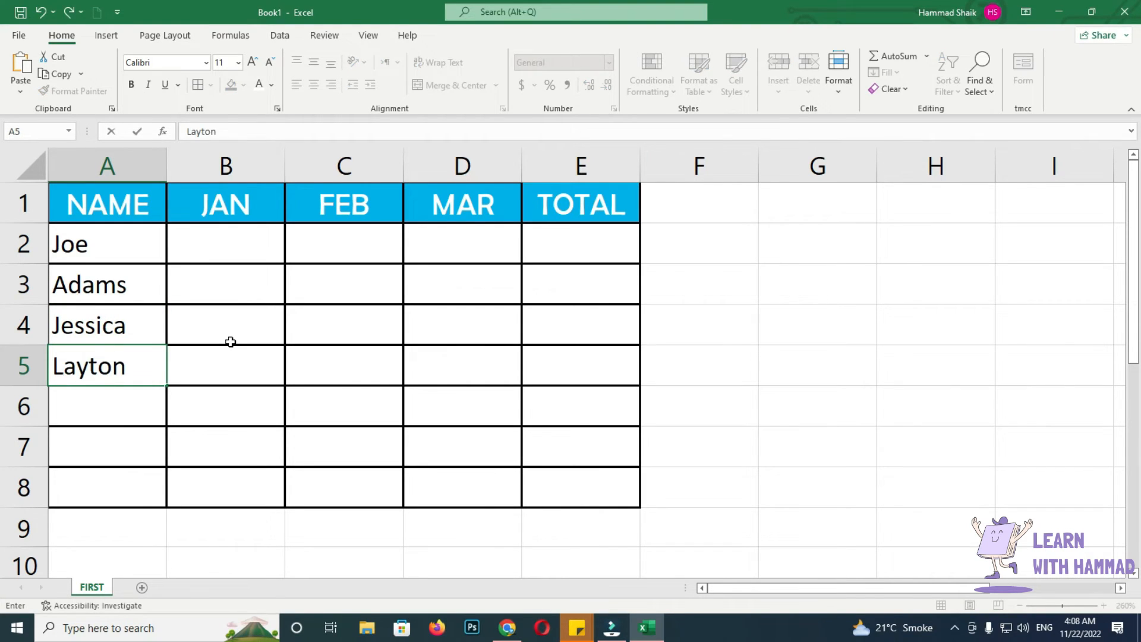
{"action": "key", "text": "Return"}
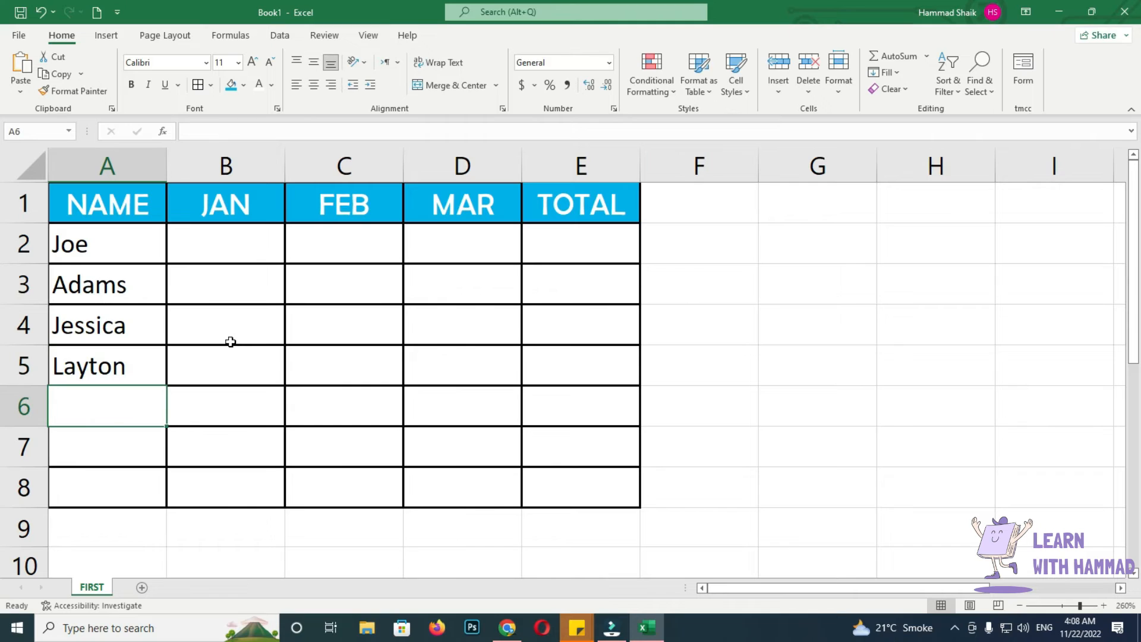
{"action": "type", "text": "Anwar"}
{"action": "key", "text": "Return"}
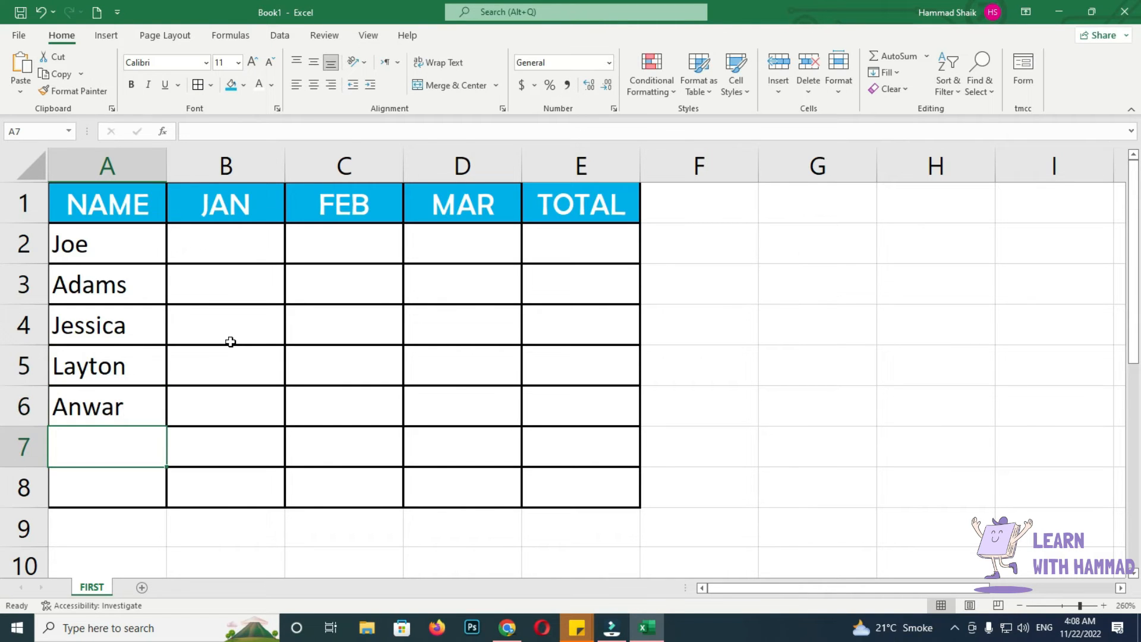
{"action": "type", "text": "U"}
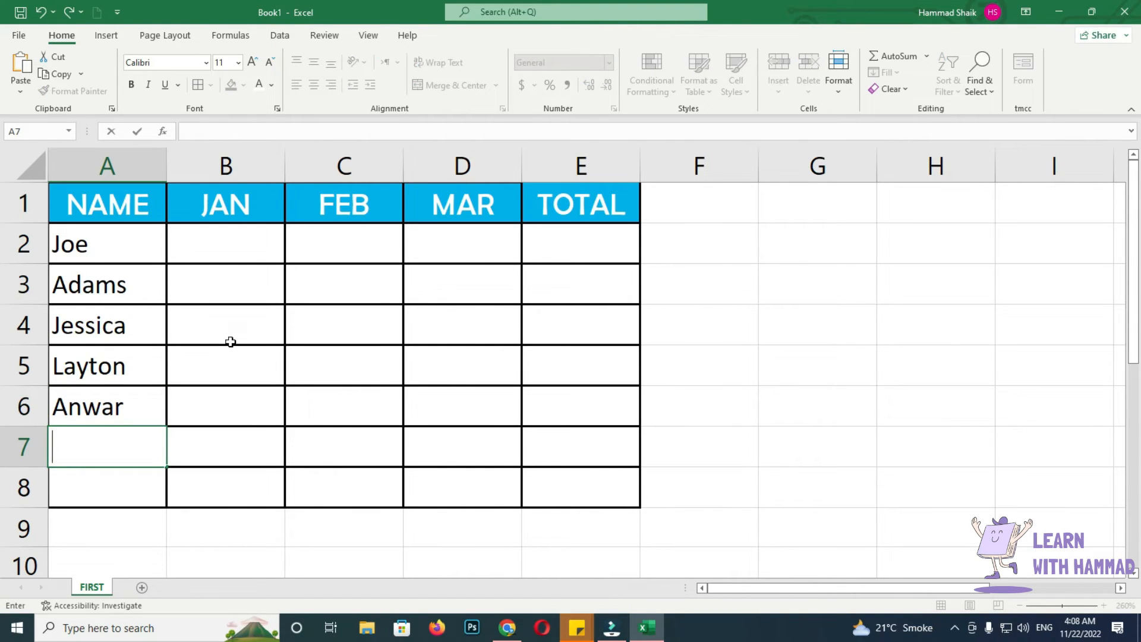
{"action": "key", "text": "Return"}
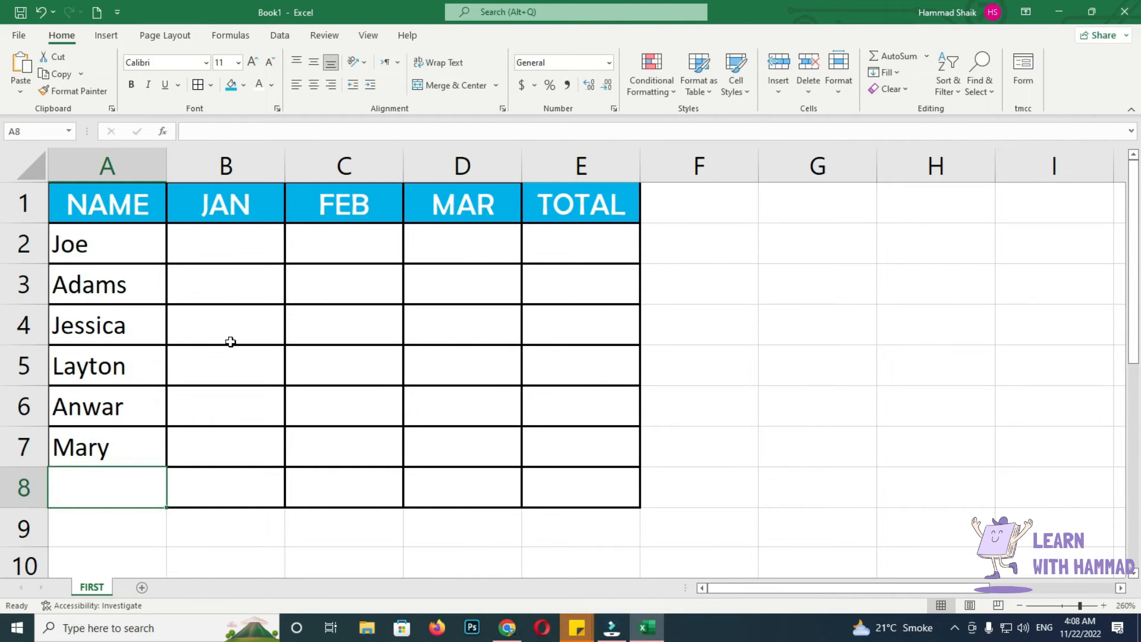
{"action": "type", "text": "Tyler"}
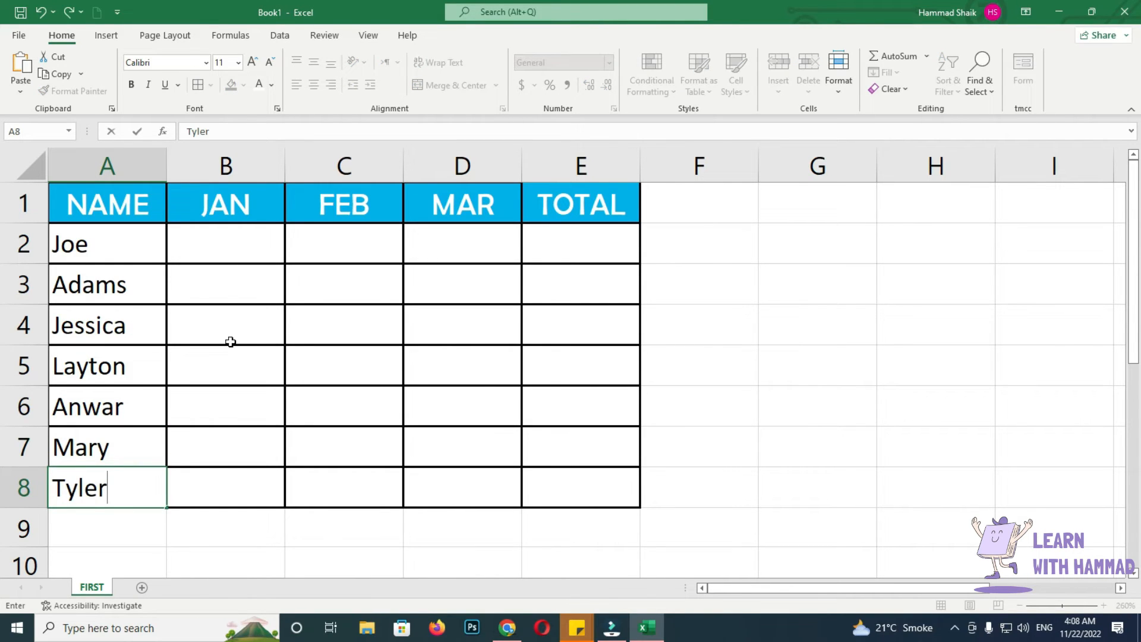
Step: Enter the JAN values 23, 66, 45, 235, 332, 35 and 25 in cells B2:B8
{"action": "left_click", "coordinate": [235, 247]}
{"action": "type", "text": "23"}
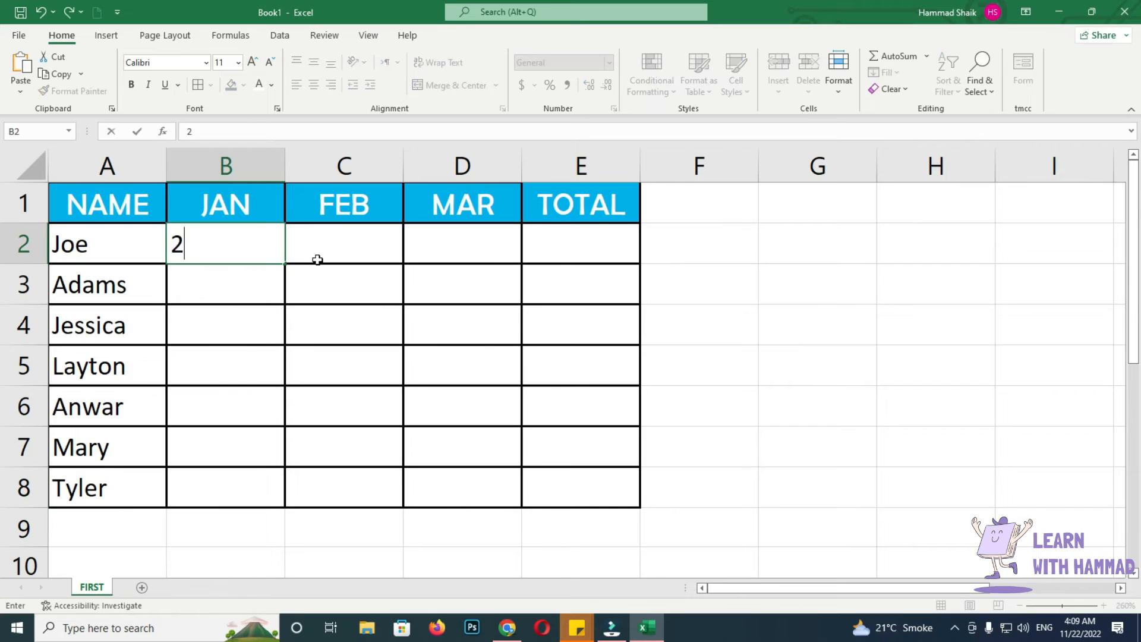
{"action": "key", "text": "Return"}
{"action": "type", "text": "66"}
{"action": "key", "text": "Return"}
{"action": "type", "text": "45"}
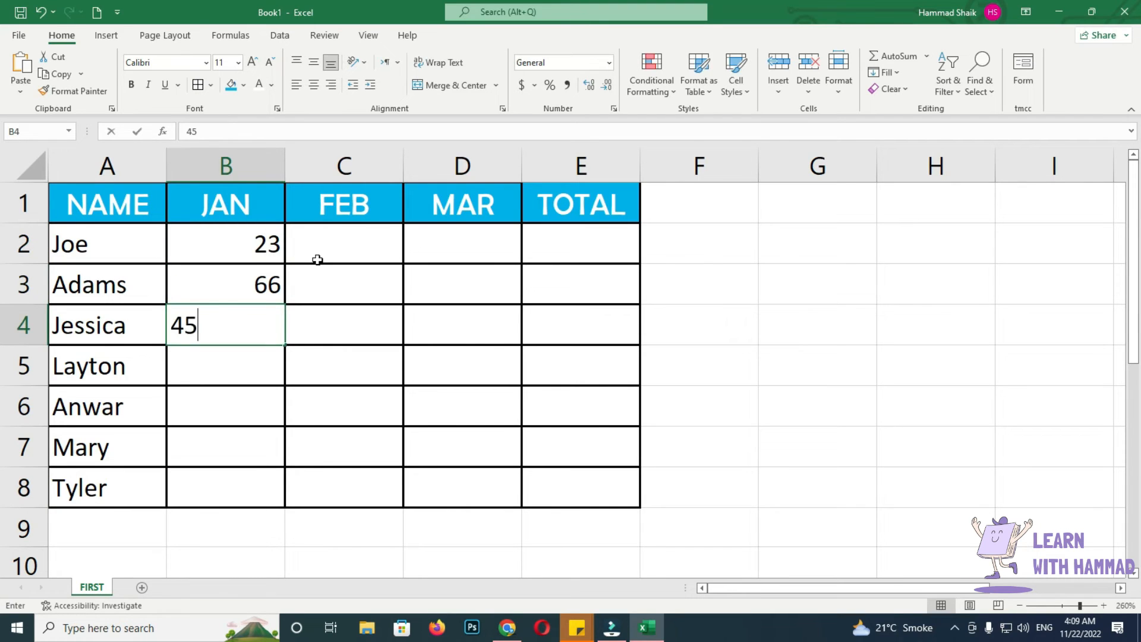
{"action": "key", "text": "Return"}
{"action": "type", "text": "235"}
{"action": "key", "text": "Return"}
{"action": "type", "text": "332"}
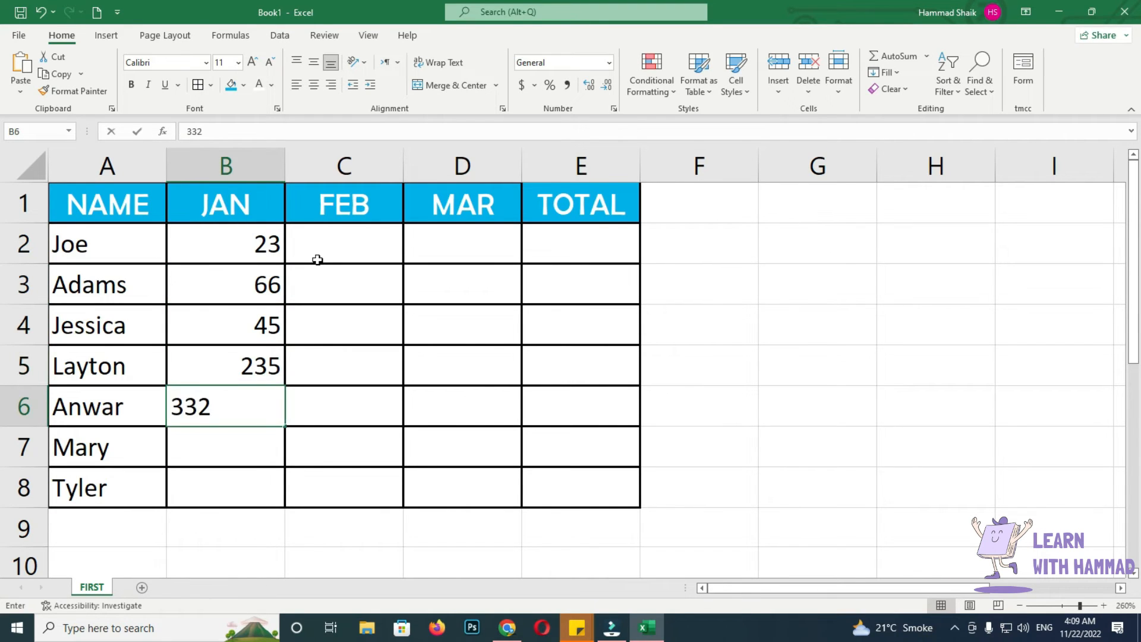
{"action": "key", "text": "Return"}
{"action": "type", "text": "35"}
{"action": "key", "text": "Return"}
{"action": "type", "text": "25"}
{"action": "key", "text": "Return"}
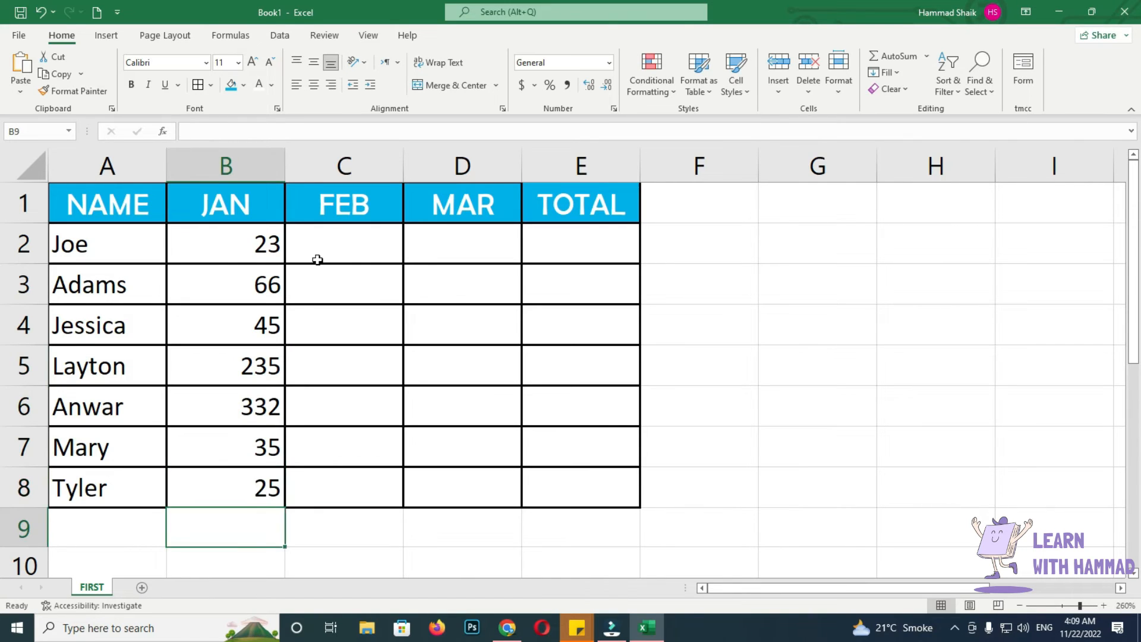
Step: Enter the FEB values 62, 56, 854, 85, 54, 55 and 114 in C2:C8, working upwards from C8
{"action": "key", "text": "Right"}
{"action": "key", "text": "Up"}
{"action": "type", "text": "114"}
{"action": "key", "text": "Up"}
{"action": "type", "text": "5"}
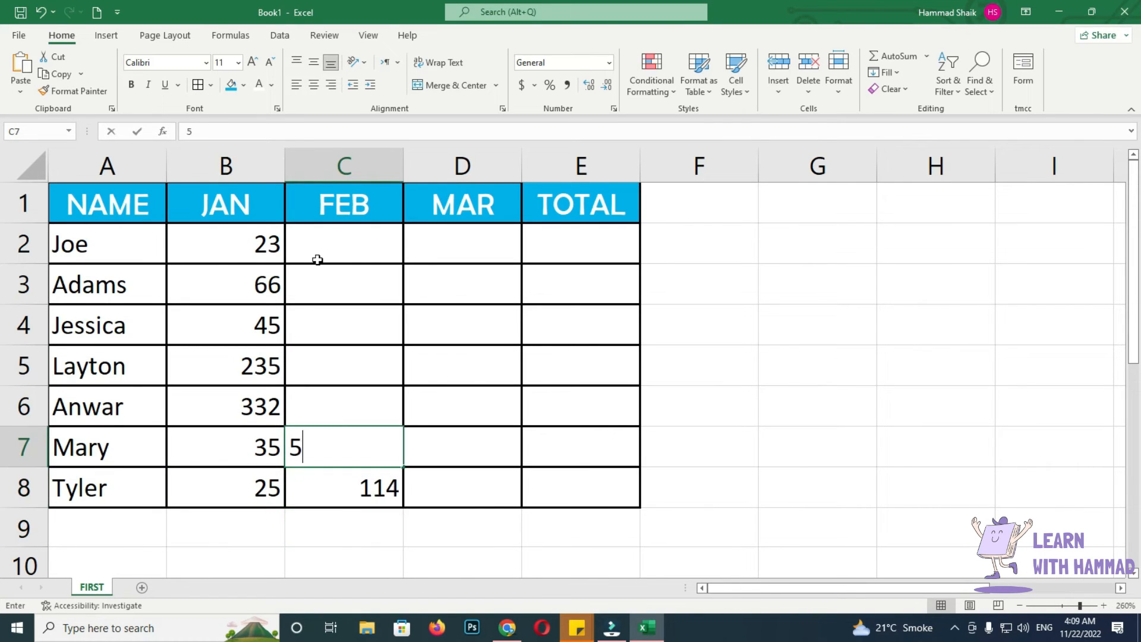
{"action": "type", "text": "5"}
{"action": "key", "text": "Up"}
{"action": "type", "text": "54"}
{"action": "key", "text": "Up"}
{"action": "type", "text": "85"}
{"action": "key", "text": "Up"}
{"action": "type", "text": "854"}
{"action": "key", "text": "Up"}
{"action": "type", "text": "56"}
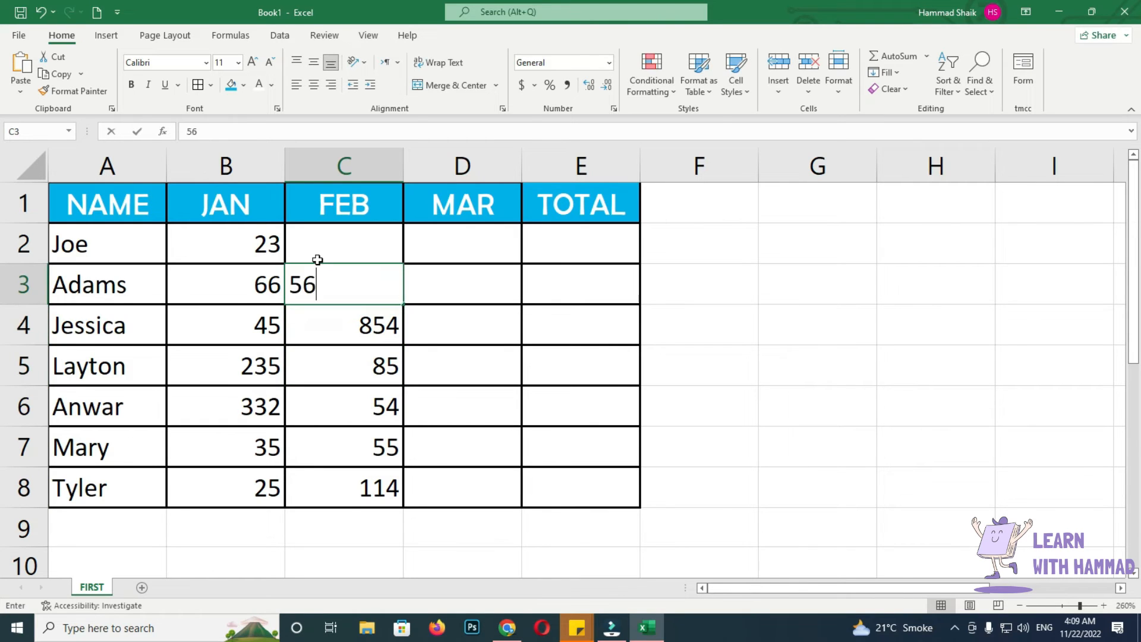
{"action": "key", "text": "Up"}
{"action": "type", "text": "62"}
Step: Enter the MAR values 22, 21, 21, 22, 33, 45 and 21 in cells D2:D8
{"action": "key", "text": "Right"}
{"action": "type", "text": "22"}
{"action": "key", "text": "Return"}
{"action": "type", "text": "21"}
{"action": "key", "text": "Return"}
{"action": "type", "text": "21"}
{"action": "key", "text": "Return"}
{"action": "type", "text": "22"}
{"action": "key", "text": "Return"}
{"action": "type", "text": "33"}
{"action": "key", "text": "Return"}
{"action": "type", "text": "45"}
{"action": "key", "text": "Return"}
{"action": "type", "text": "21"}
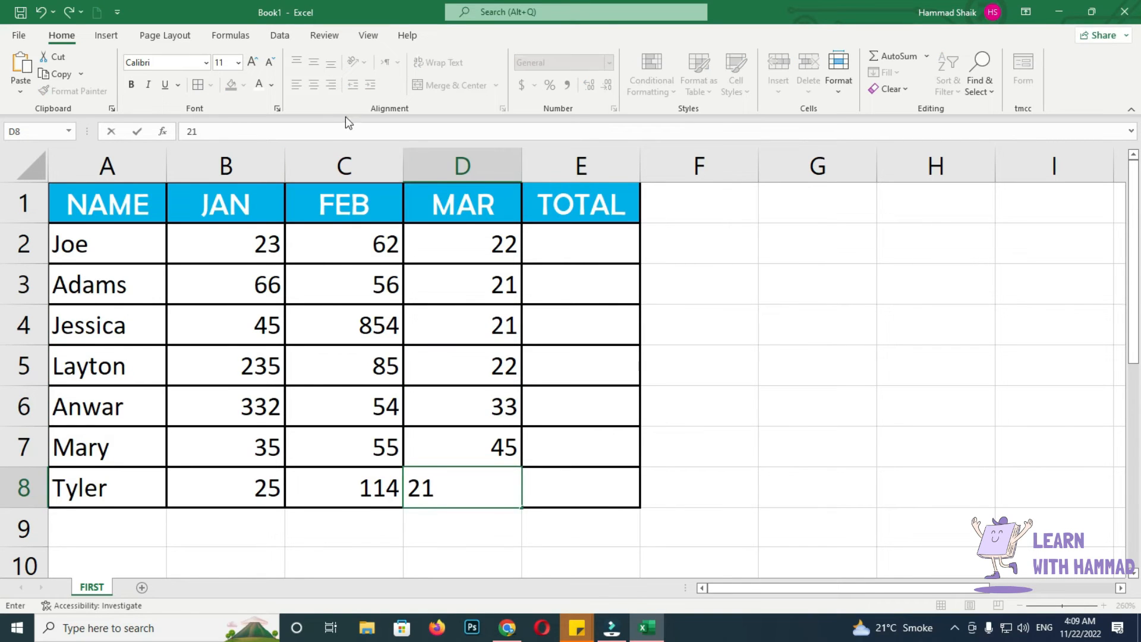
{"action": "left_click", "coordinate": [605, 296]}
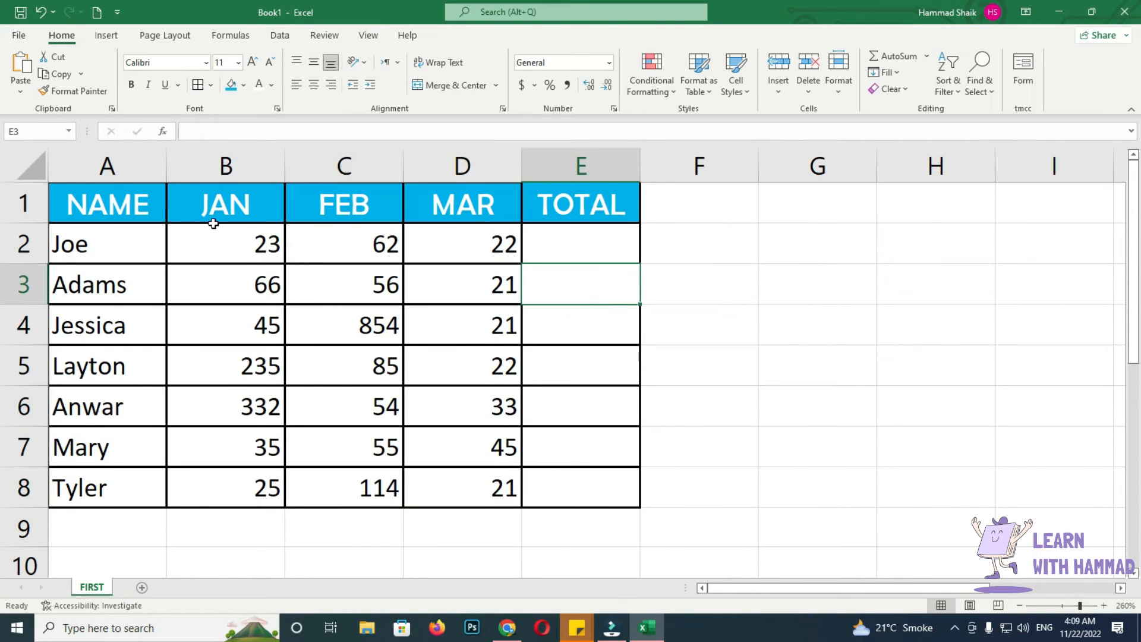
Step: Examine the first person's JAN to MAR values in B2:D2 and the matching TOTAL cell E2
{"action": "left_click", "coordinate": [574, 239]}
{"action": "left_click_drag", "start_coordinate": [501, 244], "coordinate": [474, 248]}
{"action": "left_click", "coordinate": [568, 226]}
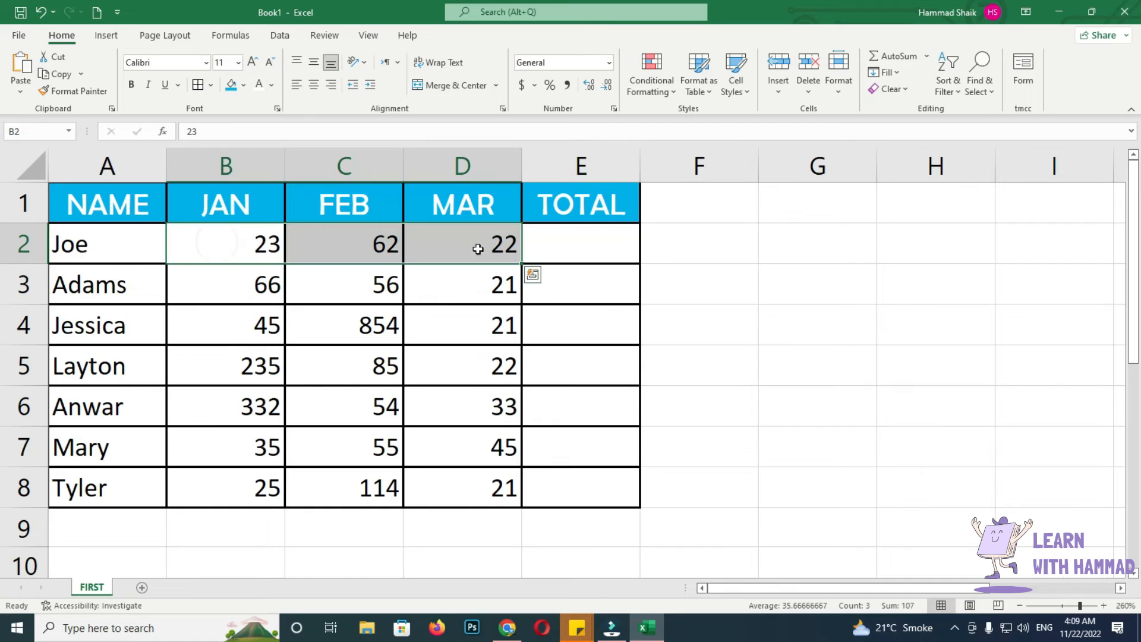
{"action": "left_click", "coordinate": [226, 243]}
{"action": "left_click_drag", "start_coordinate": [227, 244], "coordinate": [464, 247]}
{"action": "left_click", "coordinate": [584, 250]}
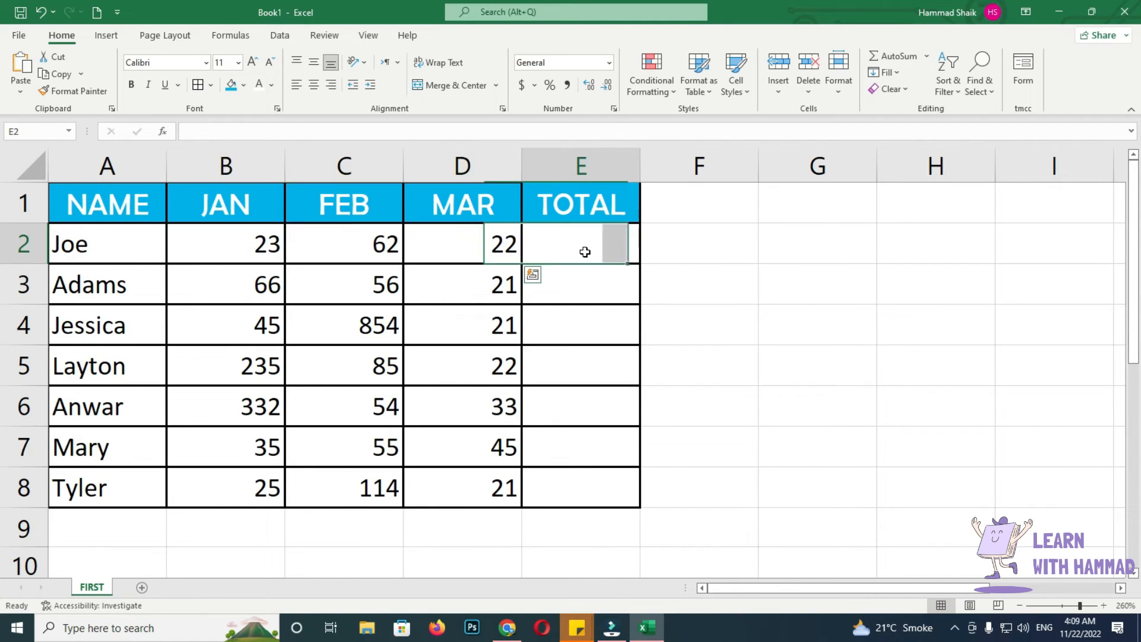
{"action": "left_click", "coordinate": [203, 257]}
{"action": "left_click", "coordinate": [150, 244]}
{"action": "left_click", "coordinate": [97, 244]}
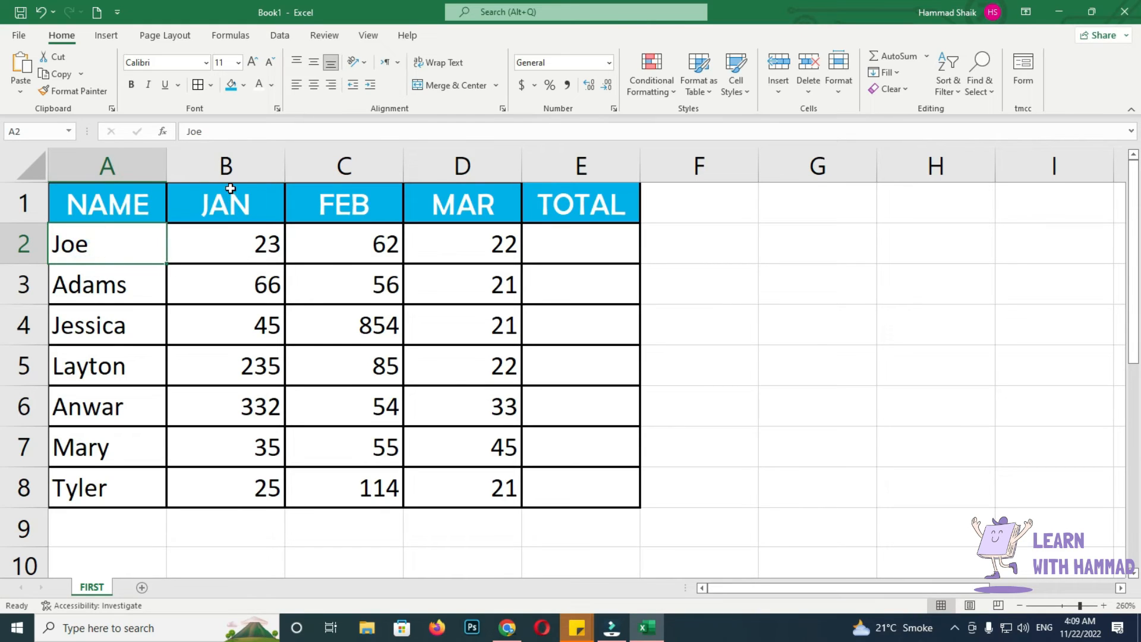
{"action": "left_click", "coordinate": [229, 250]}
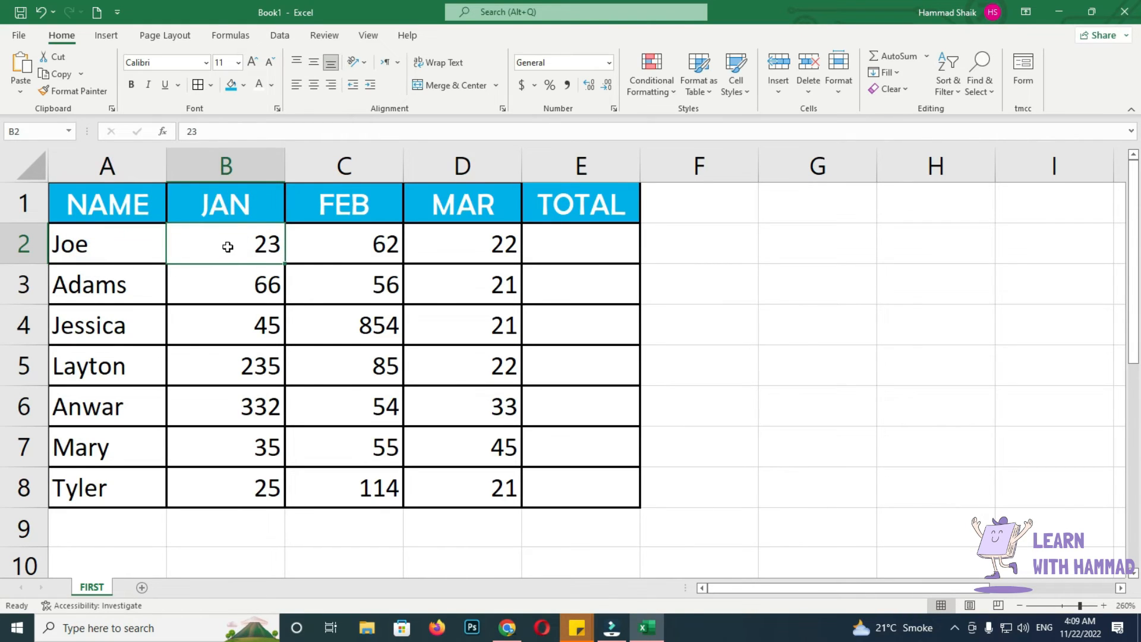
{"action": "left_click", "coordinate": [349, 243]}
{"action": "left_click", "coordinate": [463, 243]}
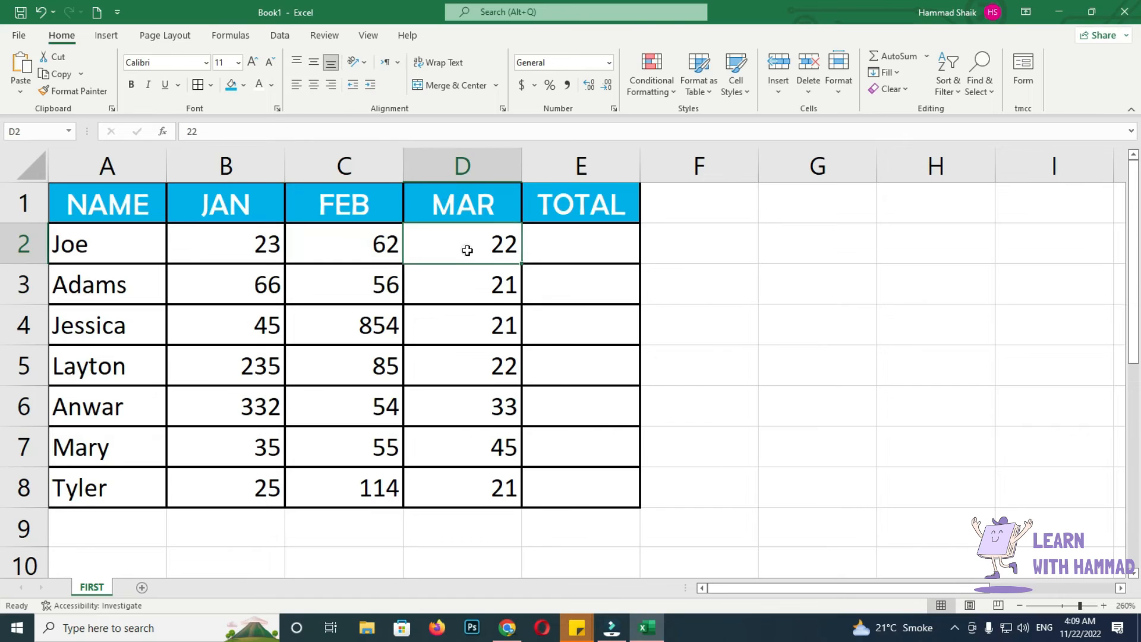
{"action": "left_click", "coordinate": [574, 244]}
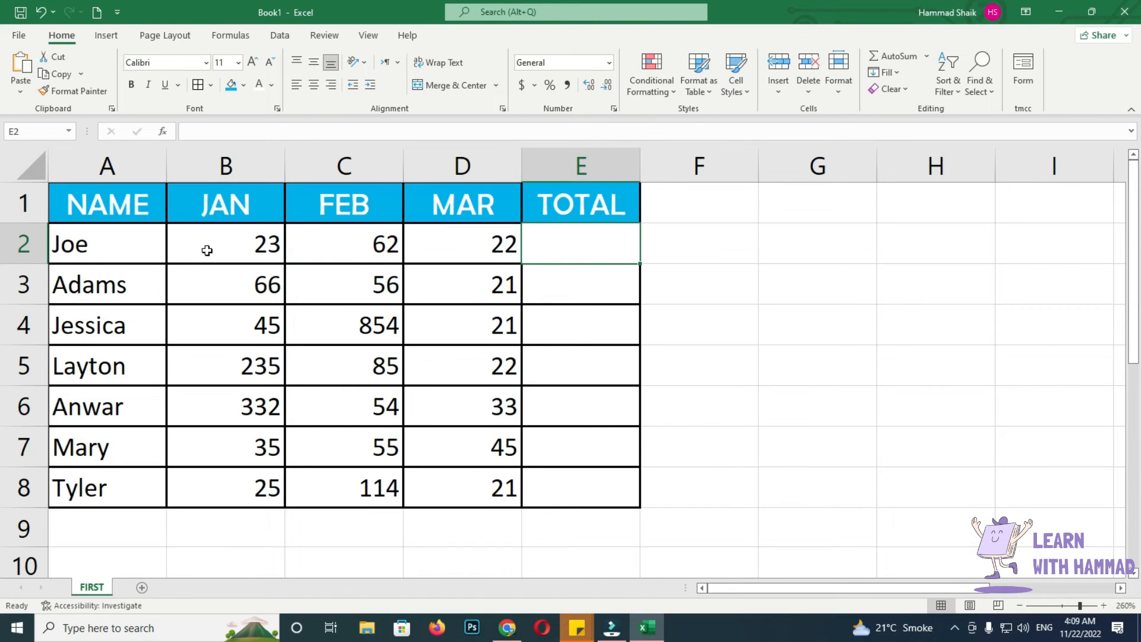
{"action": "left_click_drag", "start_coordinate": [229, 238], "coordinate": [492, 247]}
Step: Calculate the first person's total in E2 with the formula =sum(B2:D2)
{"action": "left_click", "coordinate": [560, 239]}
{"action": "left_click", "coordinate": [571, 251]}
{"action": "left_click", "coordinate": [1109, 614]}
{"action": "left_click", "coordinate": [641, 631]}
{"action": "left_click", "coordinate": [1104, 605]}
{"action": "left_click", "coordinate": [1103, 606]}
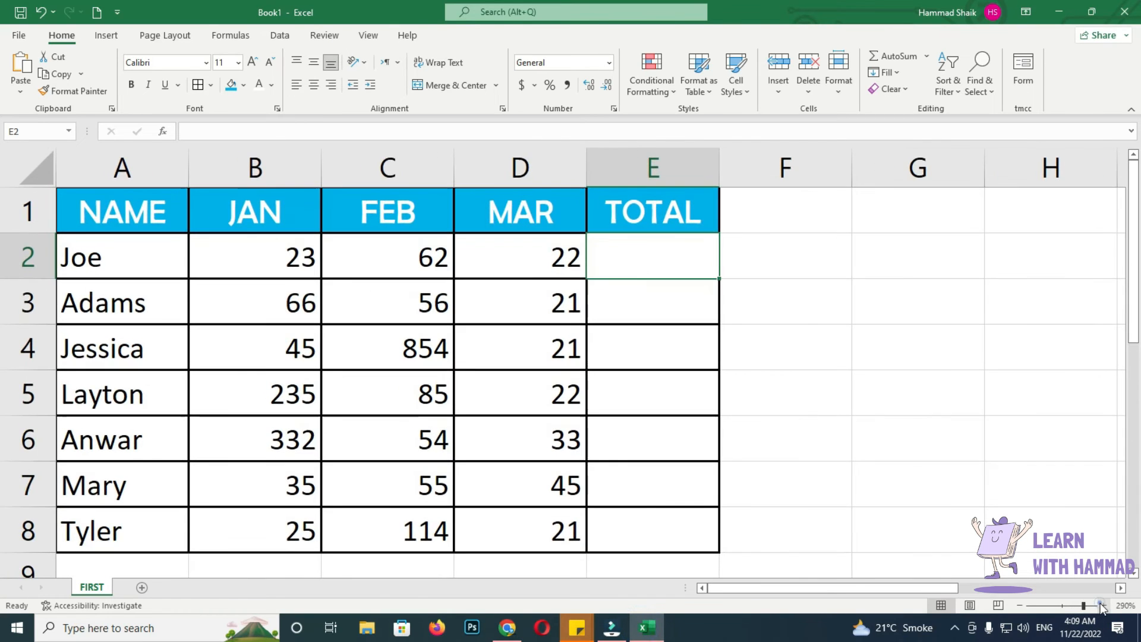
{"action": "type", "text": "=sum"}
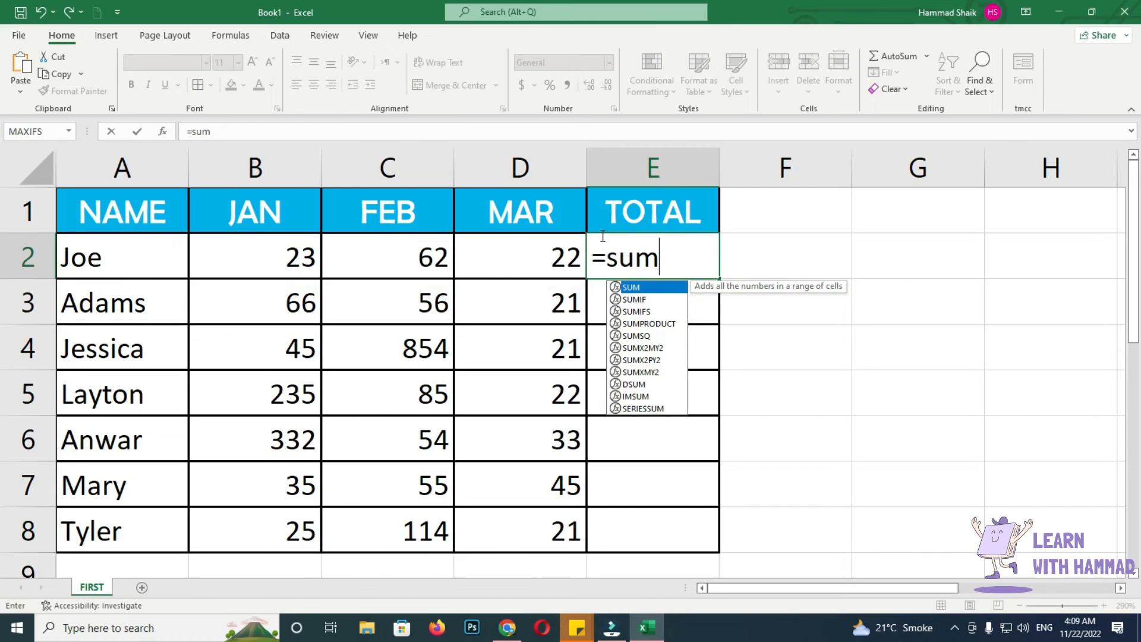
{"action": "type", "text": "("}
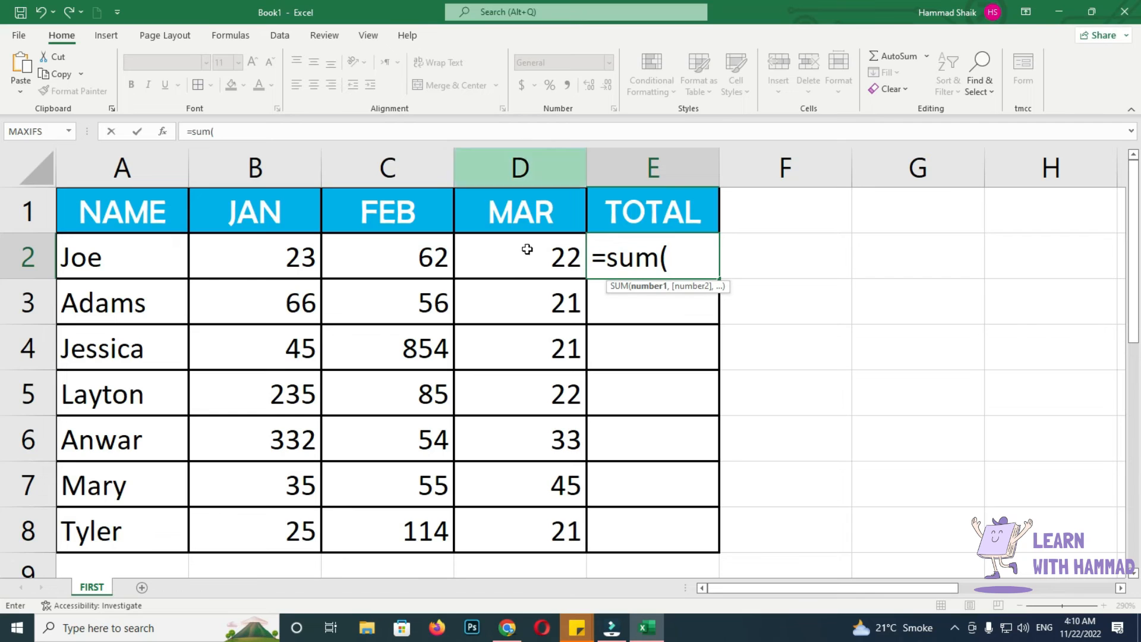
{"action": "left_click", "coordinate": [259, 253]}
{"action": "left_click_drag", "start_coordinate": [252, 254], "coordinate": [517, 267]}
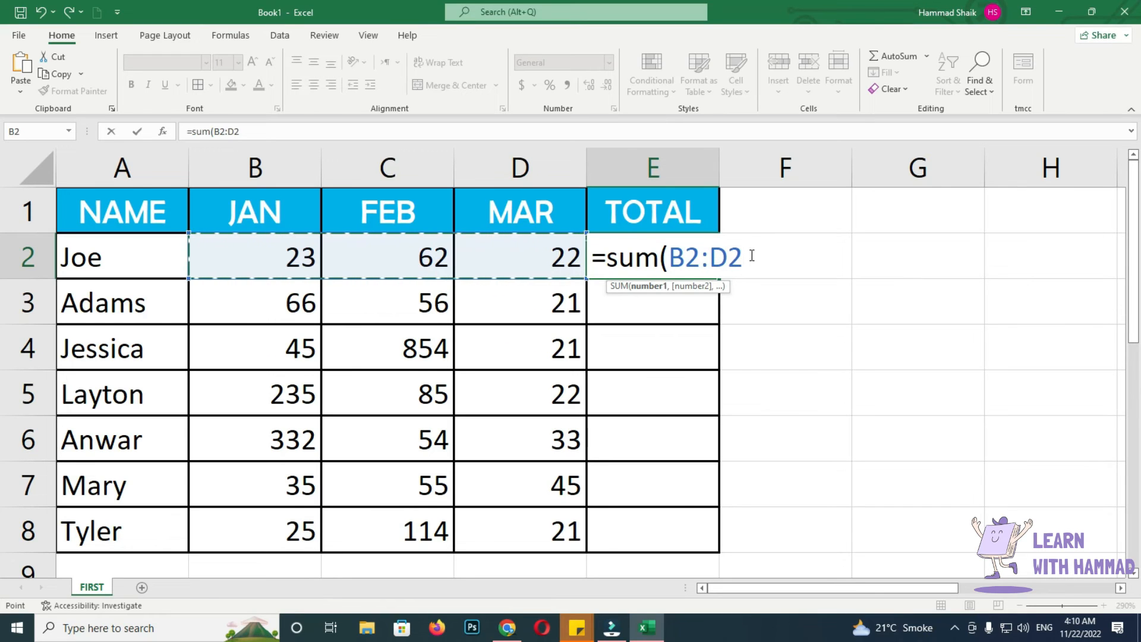
{"action": "type", "text": ")"}
{"action": "key", "text": "Return"}
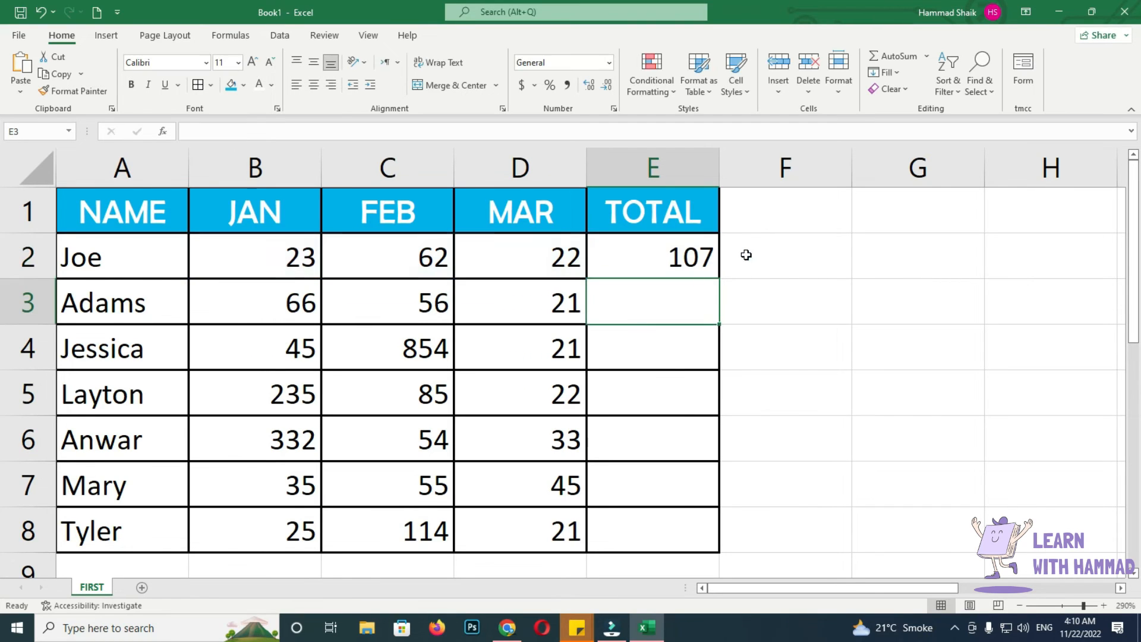
Step: Calculate the second person's total in E3 with a SUM formula over B3:D3
{"action": "left_click", "coordinate": [649, 299]}
{"action": "type", "text": "=s"}
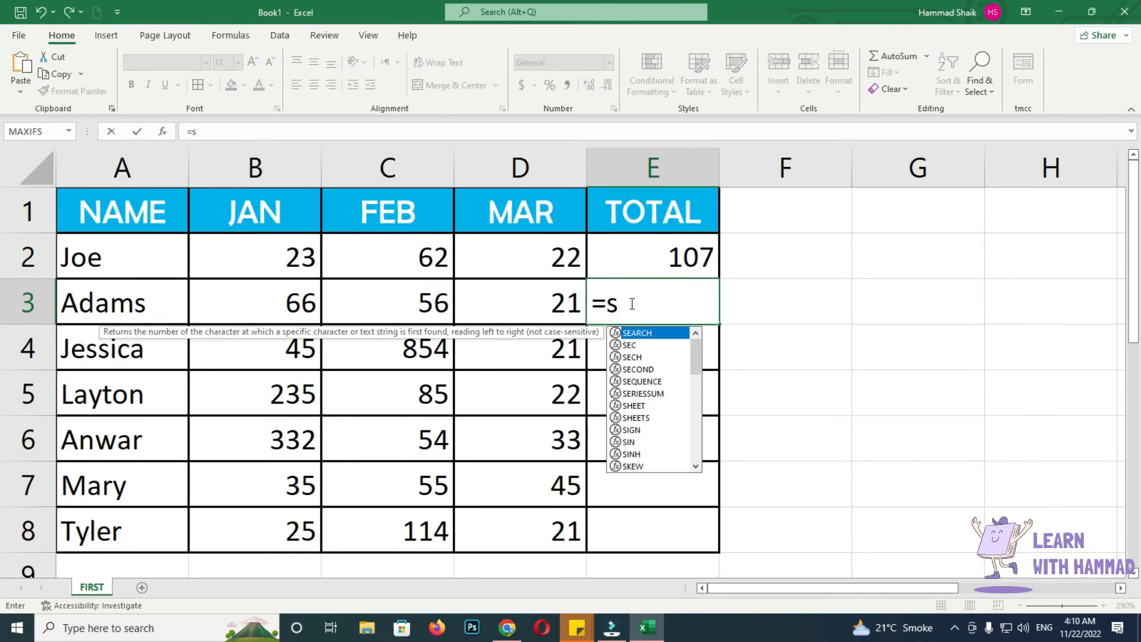
{"action": "type", "text": "um("}
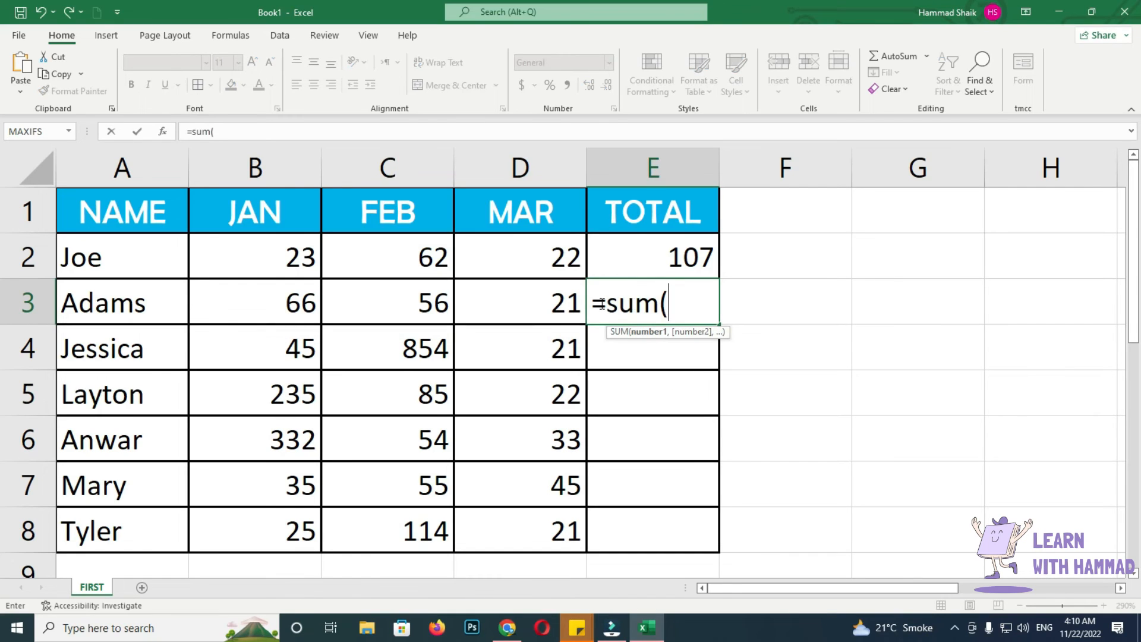
{"action": "left_click", "coordinate": [229, 304]}
{"action": "left_click_drag", "start_coordinate": [247, 305], "coordinate": [480, 305]}
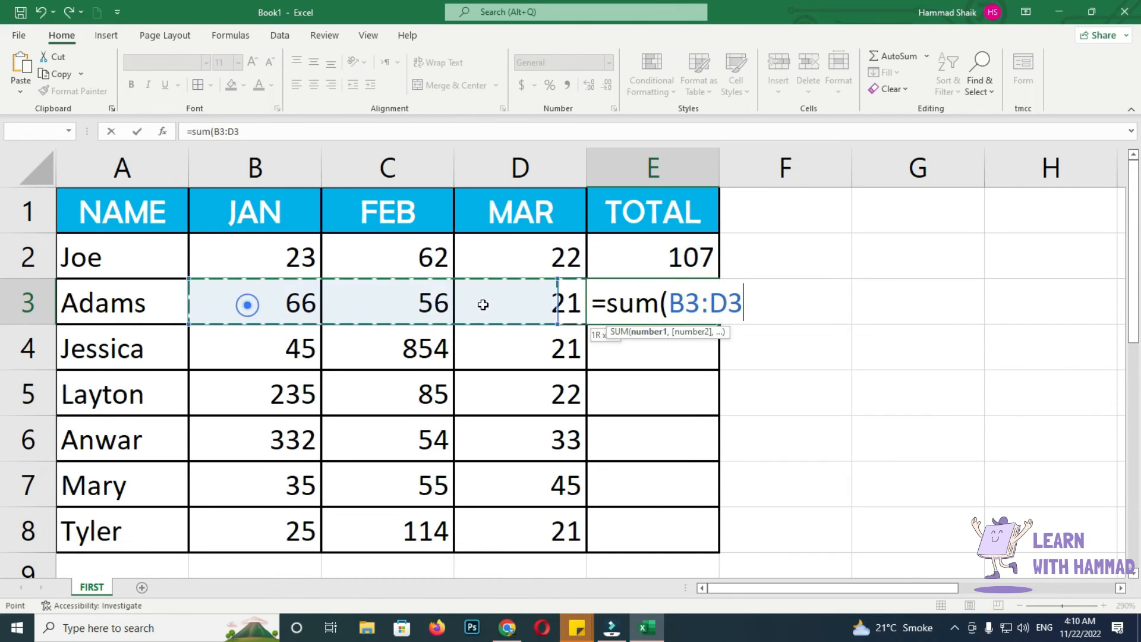
{"action": "key", "text": "Return"}
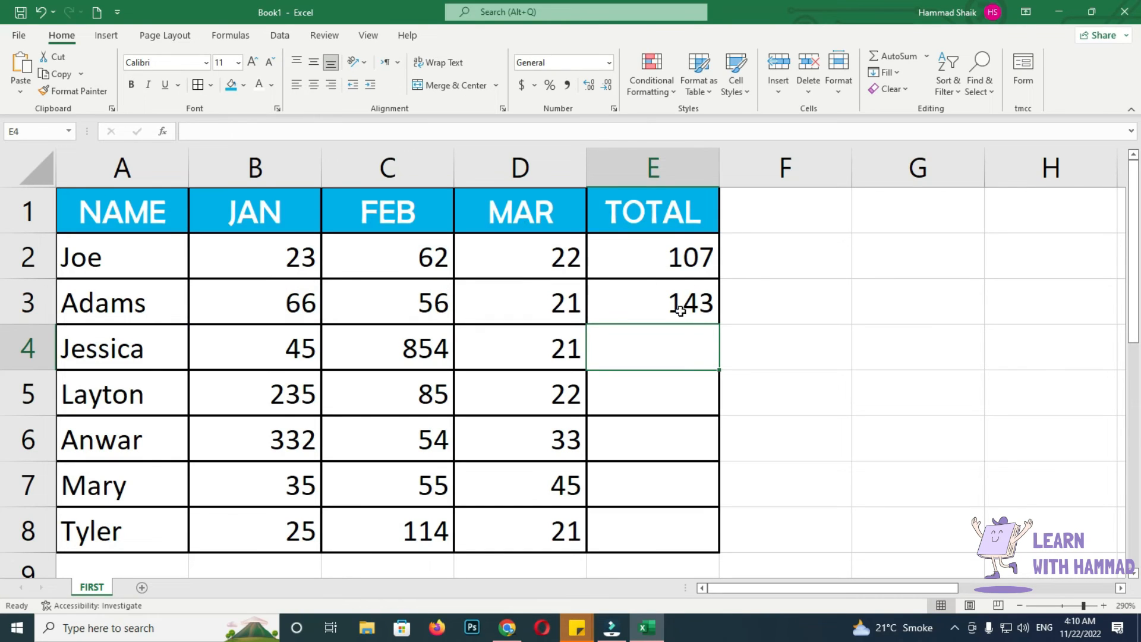
Step: Fill the SUM formula from E2 down the TOTAL column through E8
{"action": "left_click", "coordinate": [667, 258]}
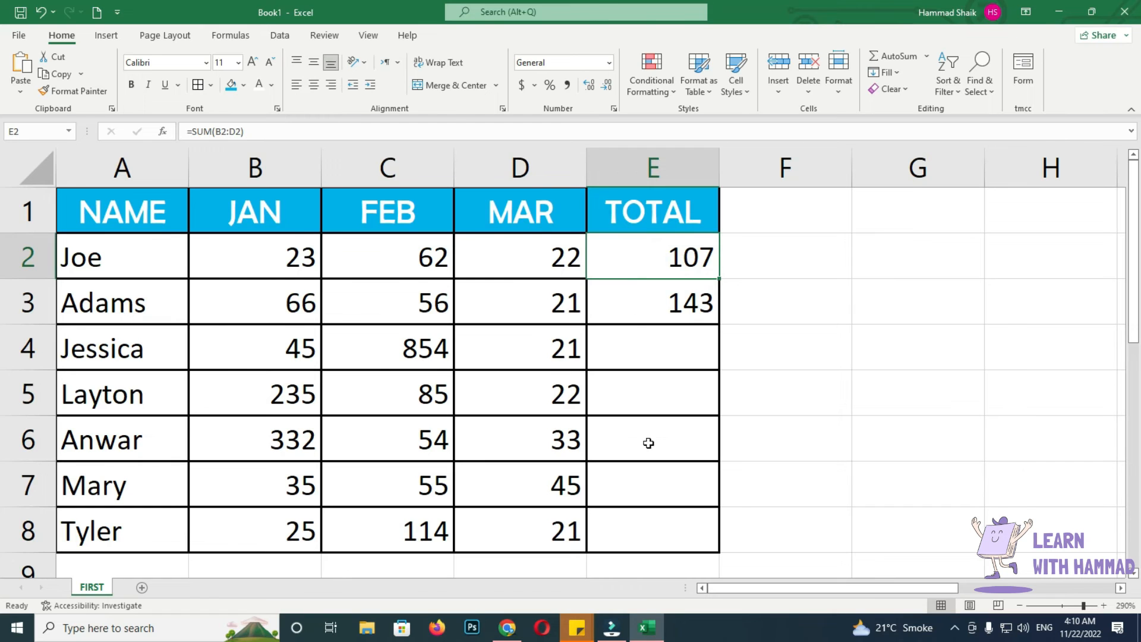
{"action": "scroll", "coordinate": [660, 357], "scroll_direction": "down", "scroll_amount": 3}
{"action": "scroll", "coordinate": [657, 293], "scroll_direction": "up", "scroll_amount": 3}
{"action": "left_click", "coordinate": [1104, 609]}
{"action": "left_click", "coordinate": [1104, 609]}
{"action": "left_click", "coordinate": [1104, 609]}
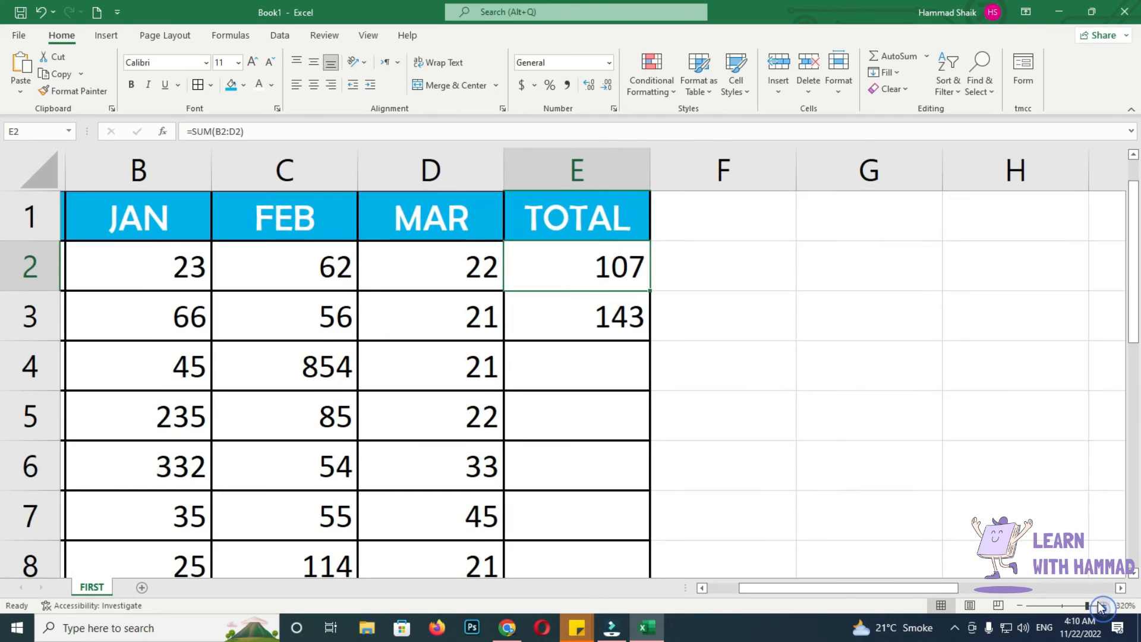
{"action": "left_click", "coordinate": [1104, 609]}
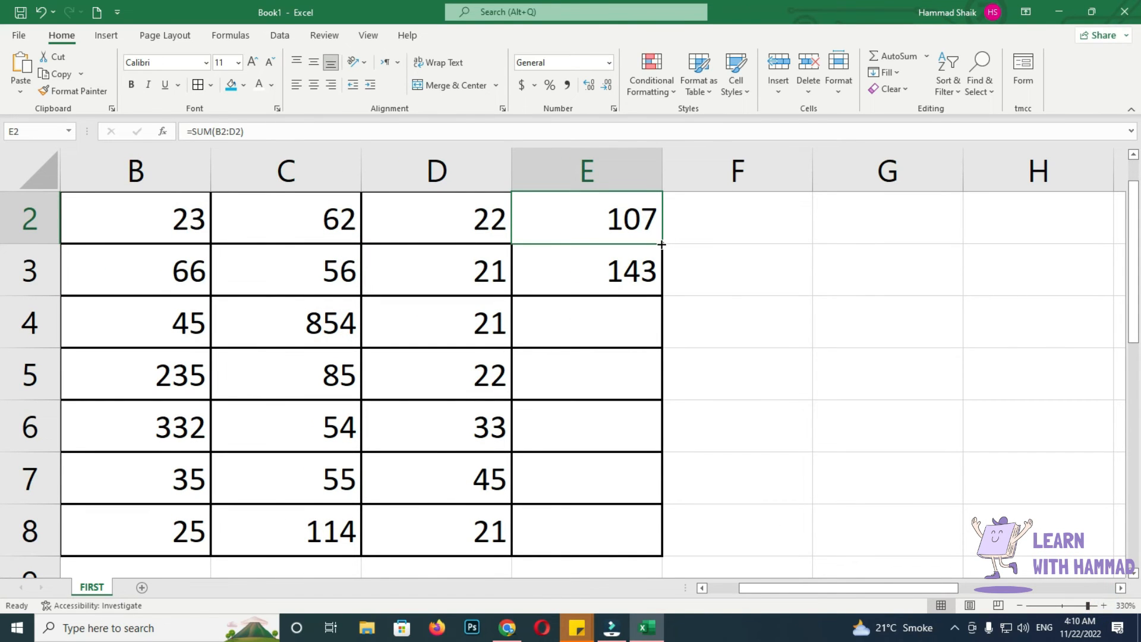
{"action": "left_click_drag", "start_coordinate": [662, 244], "coordinate": [659, 277]}
{"action": "double_click", "coordinate": [662, 295]}
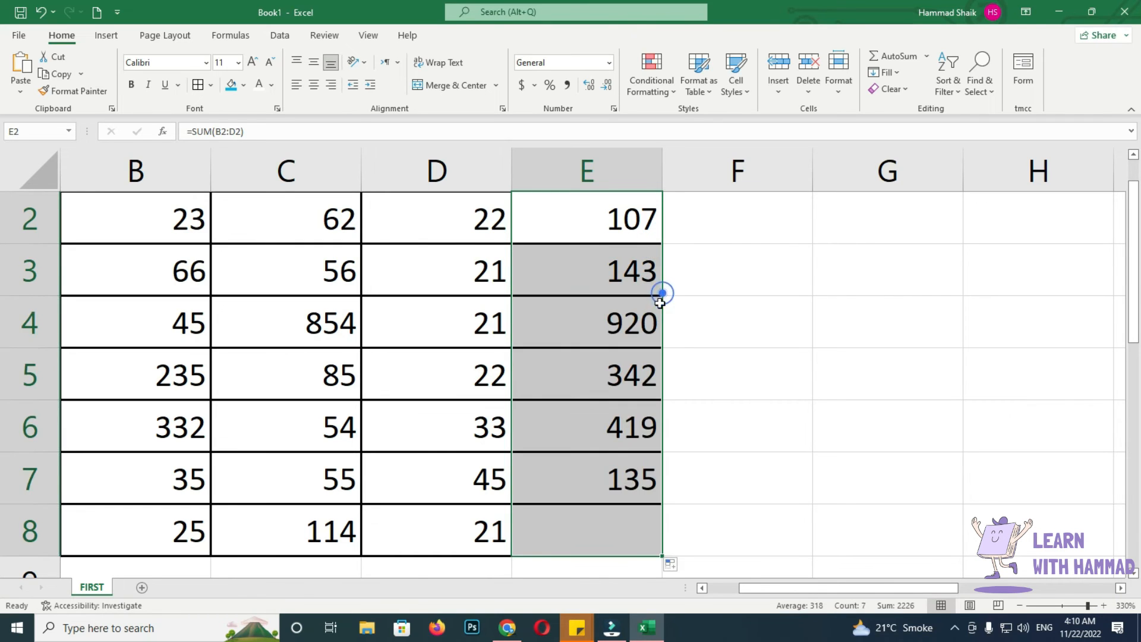
{"action": "scroll", "coordinate": [619, 287], "scroll_direction": "down", "scroll_amount": 3}
{"action": "scroll", "coordinate": [619, 224], "scroll_direction": "up", "scroll_amount": 3}
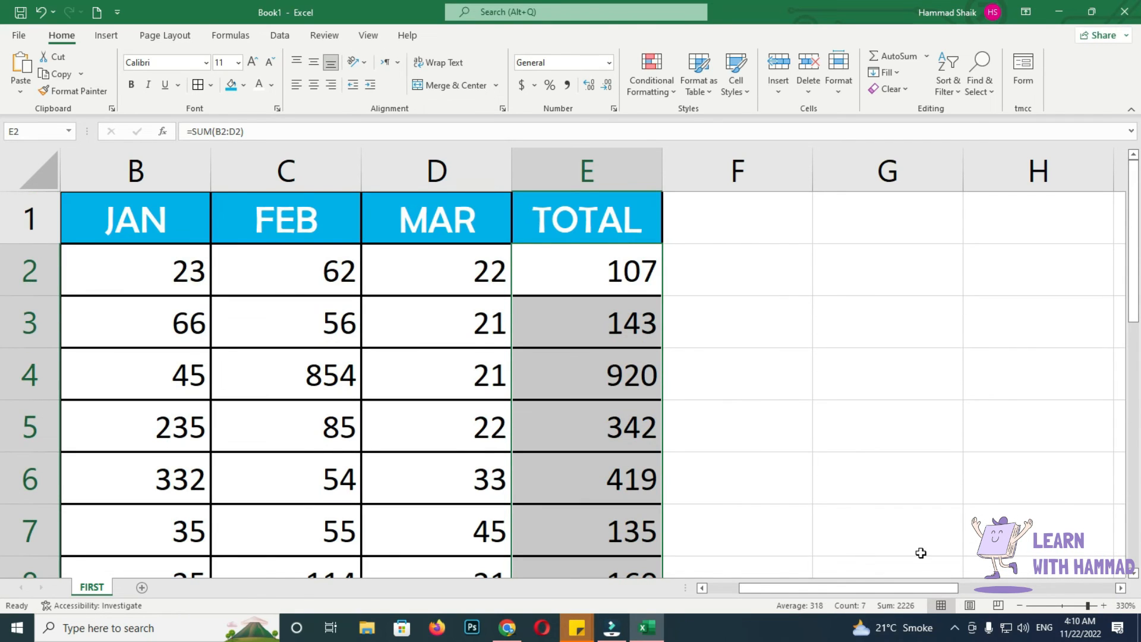
Step: Repeat the automatic fill of E2's SUM formula down to the last person's row, E8
{"action": "left_click", "coordinate": [1020, 606]}
{"action": "left_click", "coordinate": [1020, 606]}
{"action": "left_click", "coordinate": [1020, 606]}
{"action": "left_click", "coordinate": [1020, 606]}
{"action": "left_click", "coordinate": [1020, 606]}
{"action": "left_click", "coordinate": [1020, 606]}
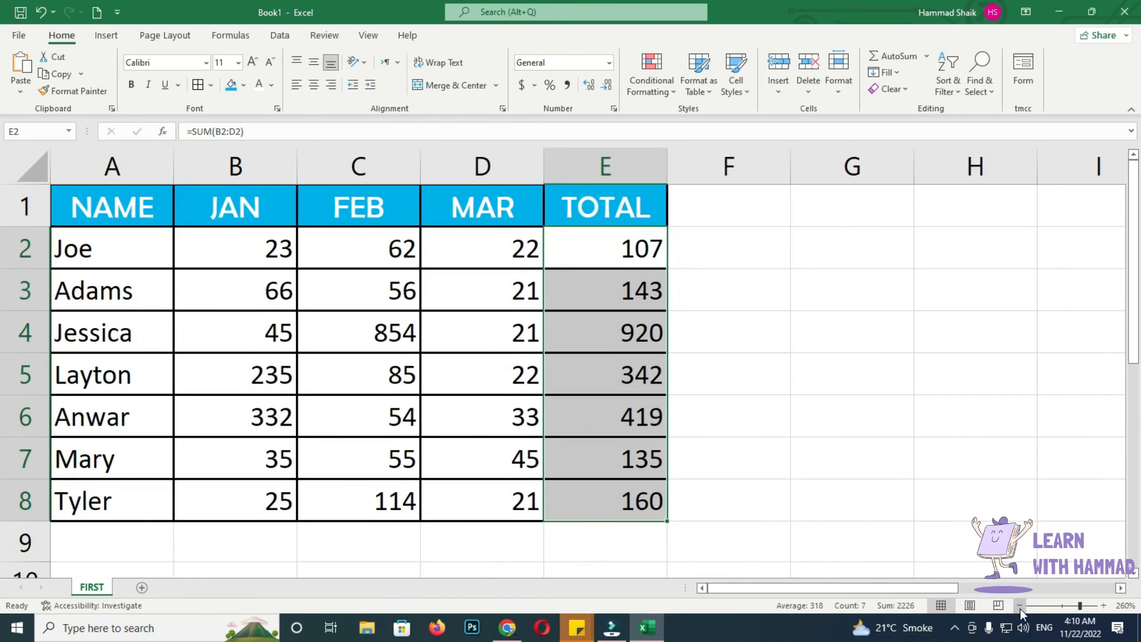
{"action": "left_click", "coordinate": [1020, 606]}
{"action": "left_click", "coordinate": [553, 251]}
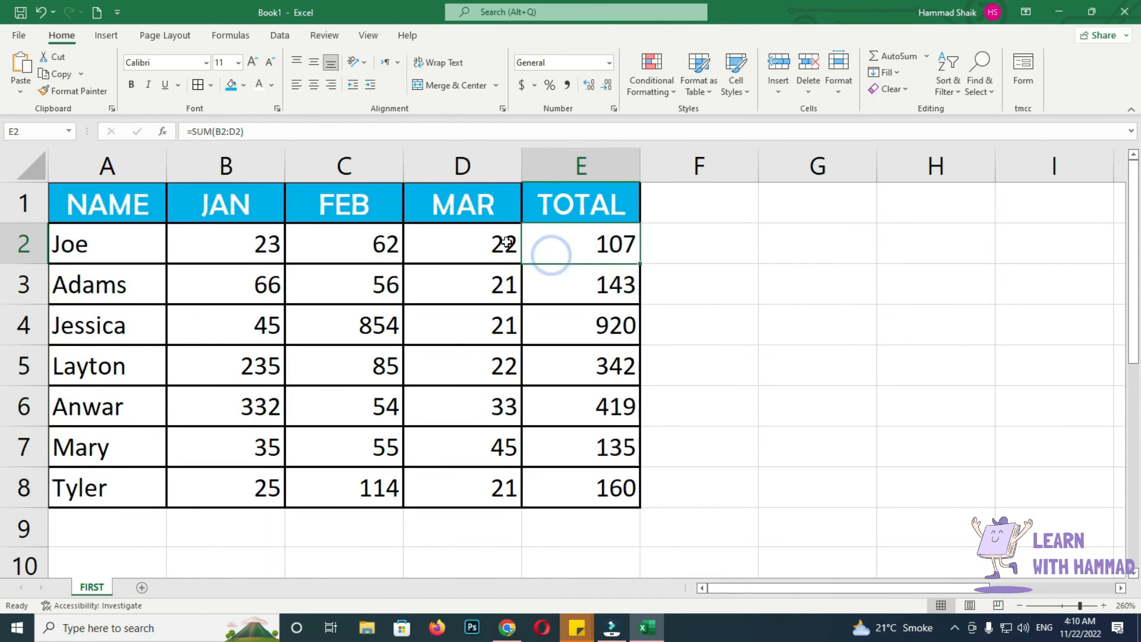
{"action": "double_click", "coordinate": [642, 264]}
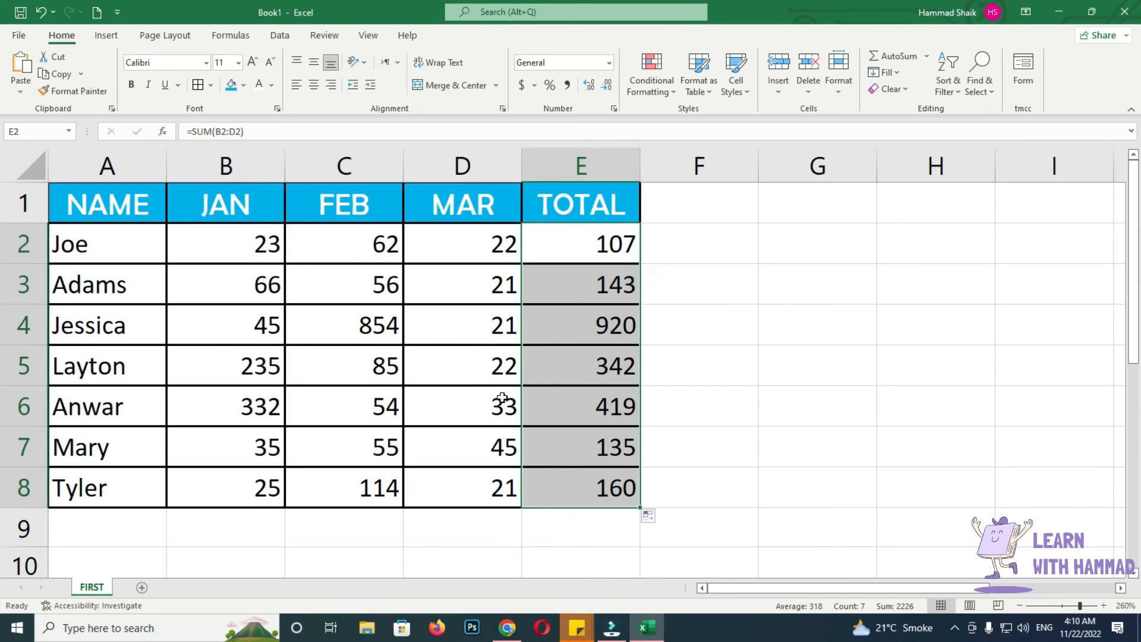
Step: Copy the TOTAL header with its formatting from E1 into F1
{"action": "left_click", "coordinate": [692, 200]}
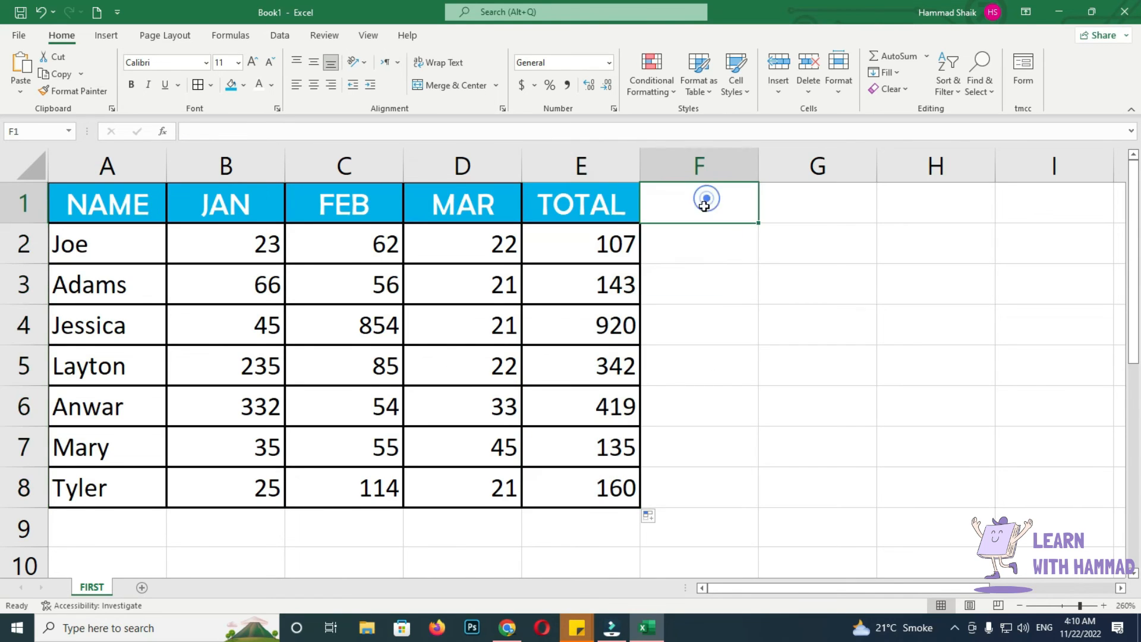
{"action": "left_click", "coordinate": [631, 213]}
{"action": "left_click_drag", "start_coordinate": [631, 213], "coordinate": [740, 229]}
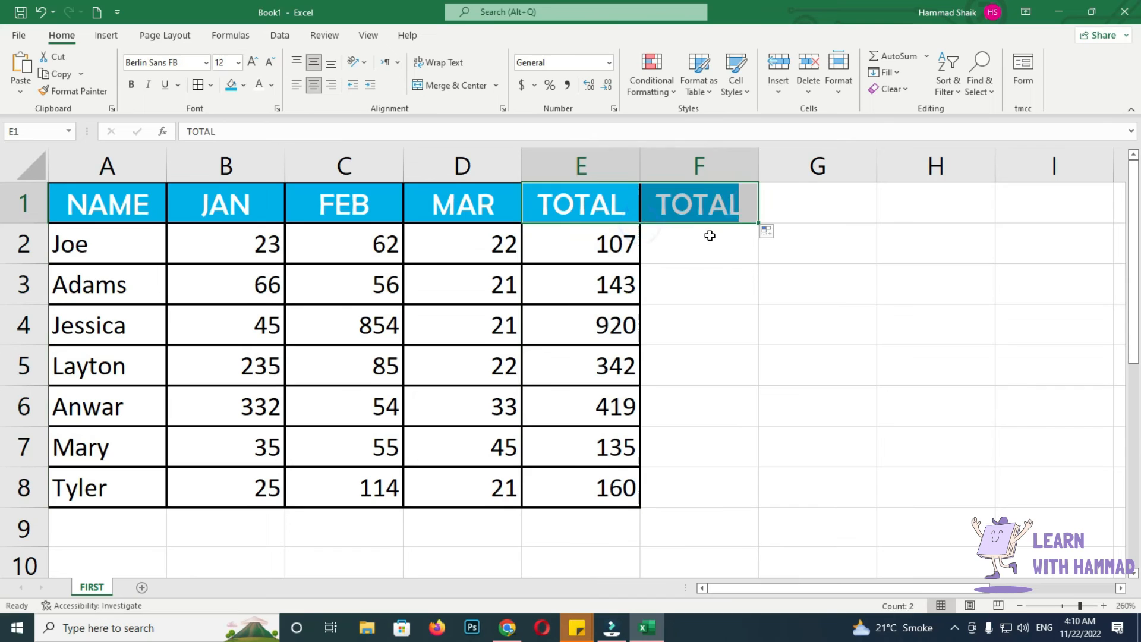
Step: Calculate the first person's total in F2 with the addition formula =B2+C2+D2
{"action": "left_click", "coordinate": [707, 237]}
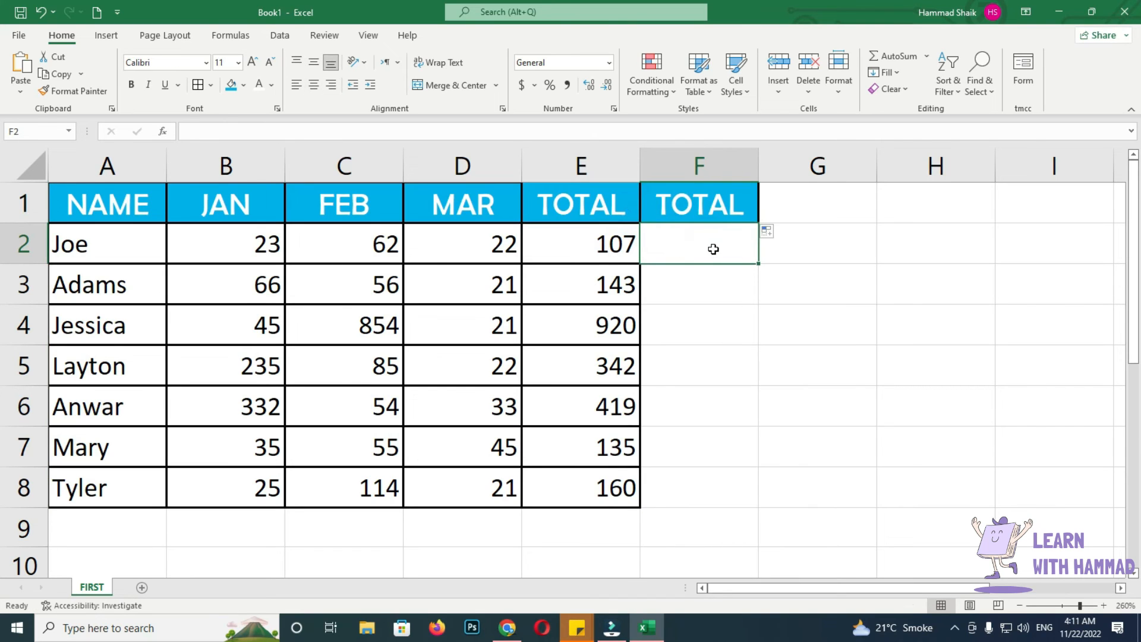
{"action": "type", "text": "="}
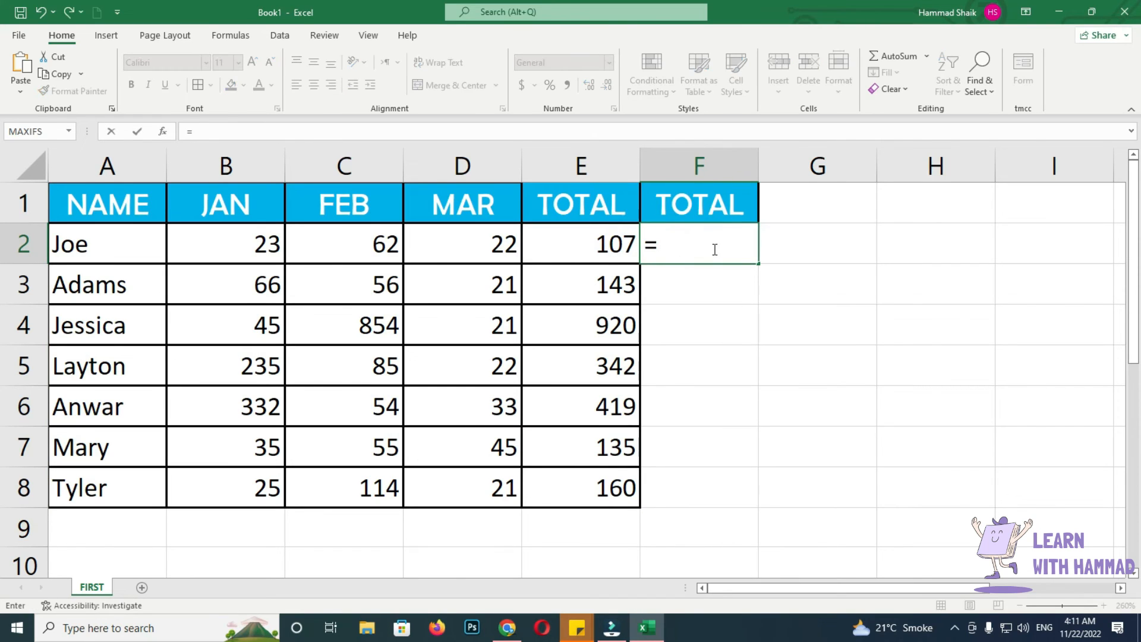
{"action": "left_click", "coordinate": [659, 238]}
{"action": "left_click", "coordinate": [675, 241]}
{"action": "left_click", "coordinate": [231, 230]}
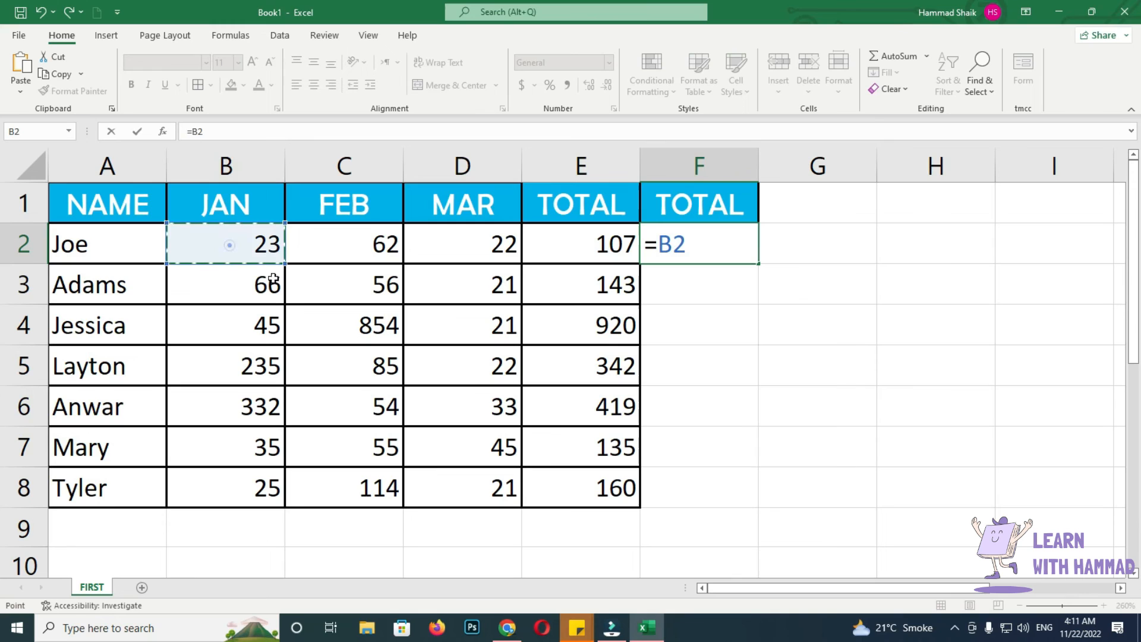
{"action": "type", "text": "+"}
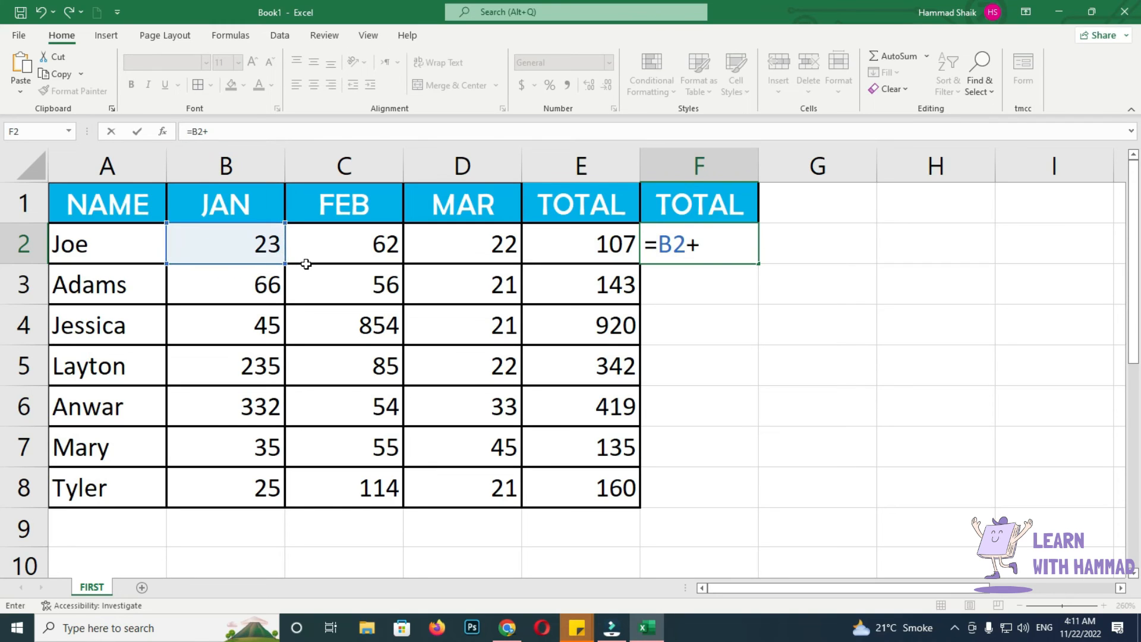
{"action": "left_click", "coordinate": [346, 252]}
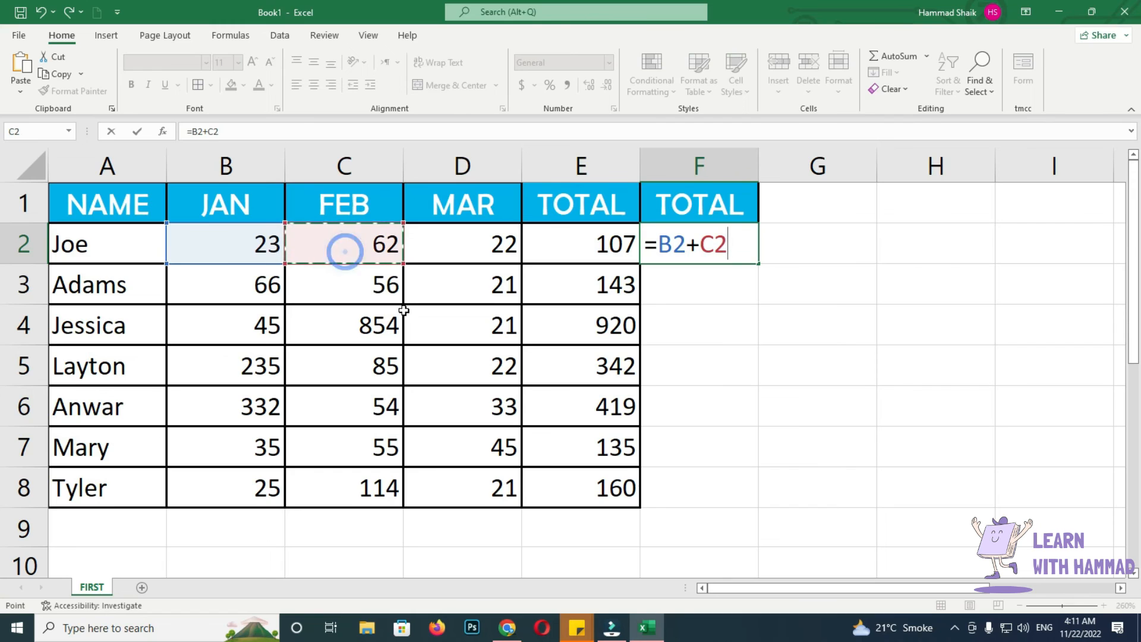
{"action": "type", "text": "+"}
{"action": "left_click", "coordinate": [501, 247]}
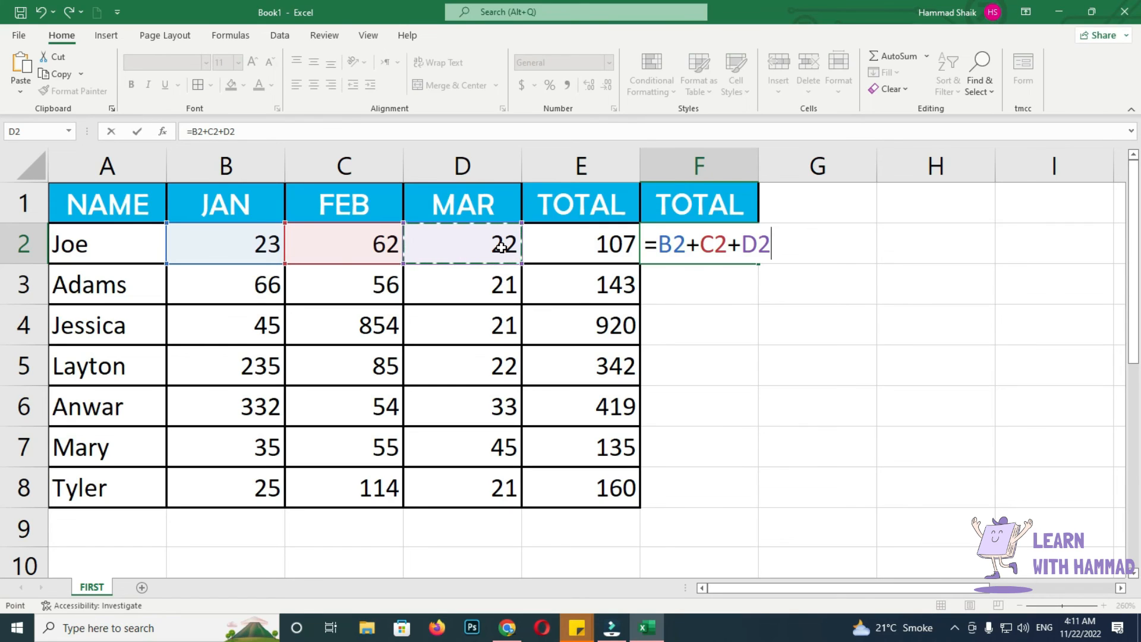
{"action": "type", "text": "+"}
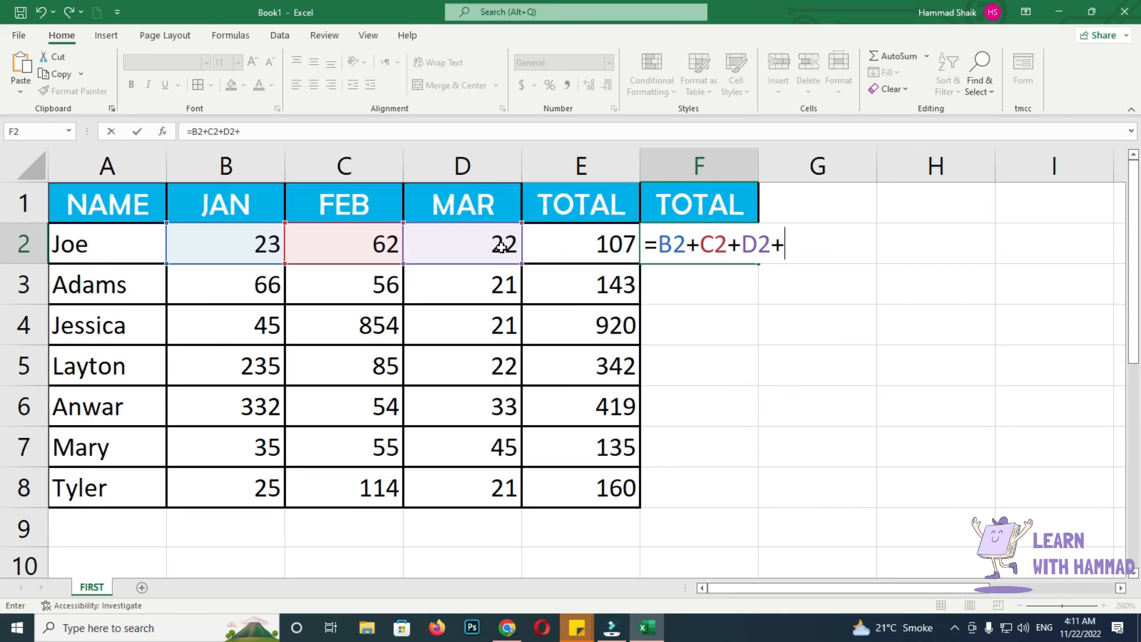
{"action": "key", "text": "BackSpace"}
{"action": "key", "text": "Return"}
Step: Fill the addition formula from F2 down the second TOTAL column through F8
{"action": "left_click", "coordinate": [708, 215]}
{"action": "left_click", "coordinate": [727, 250]}
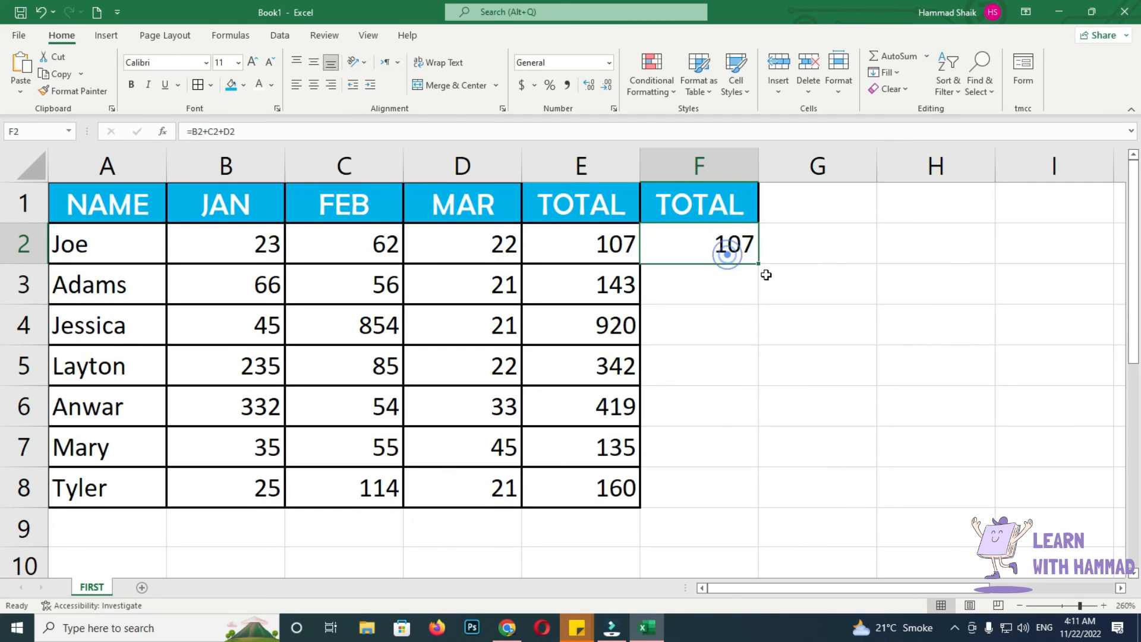
{"action": "double_click", "coordinate": [759, 264]}
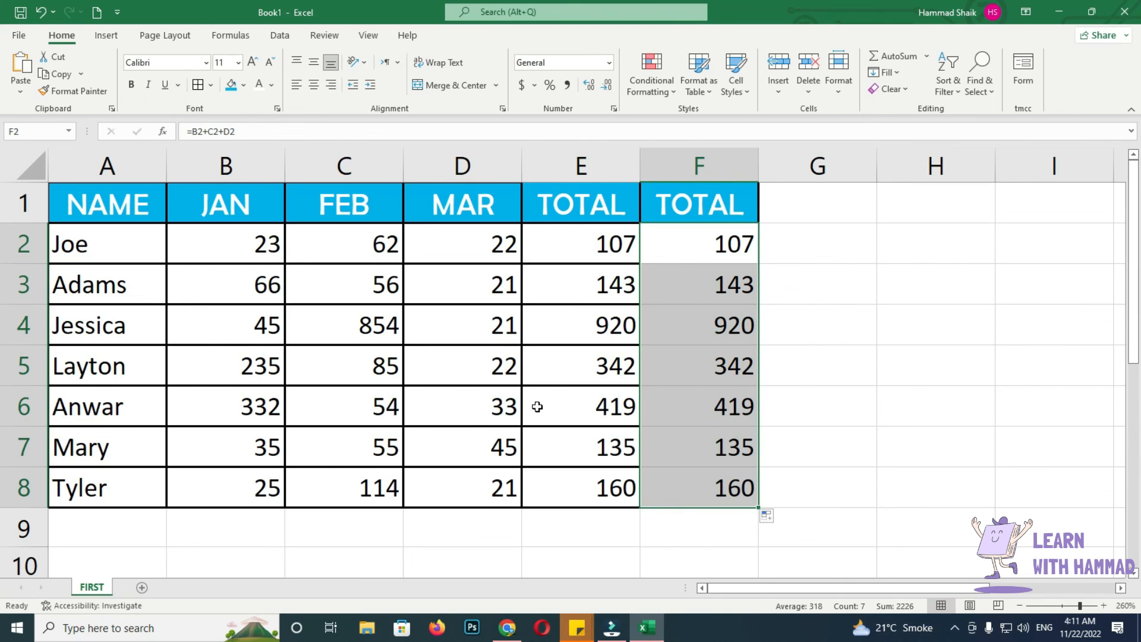
{"action": "scroll", "coordinate": [755, 284], "scroll_direction": "down", "scroll_amount": 3}
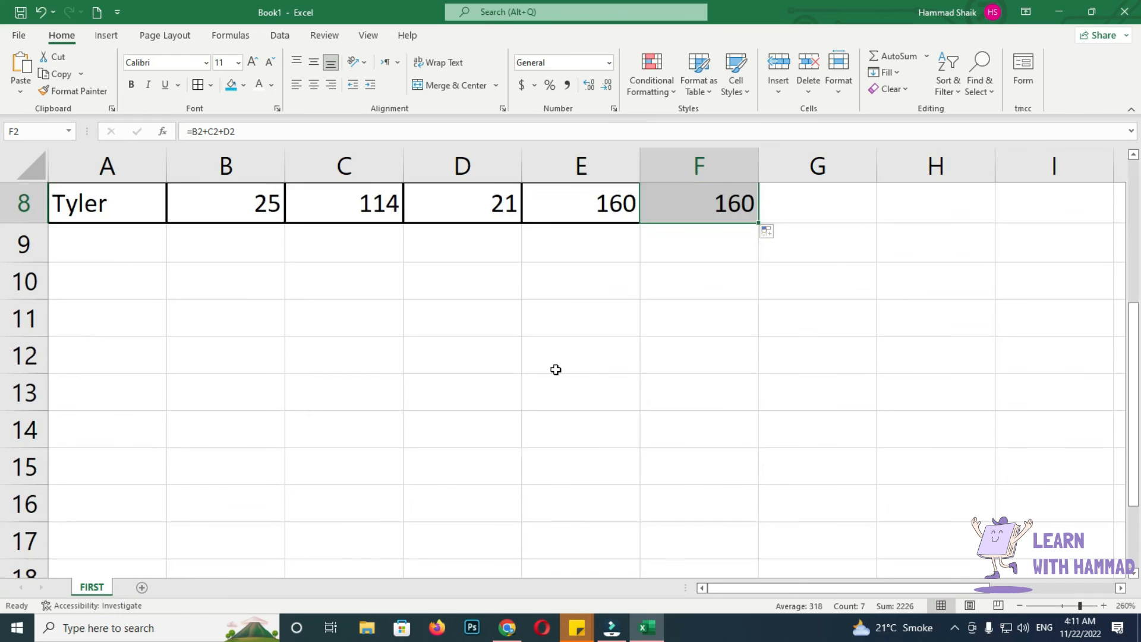
{"action": "scroll", "coordinate": [824, 332], "scroll_direction": "up", "scroll_amount": 3}
Step: Enter the subtraction formula =D2-E2 in cell G2
{"action": "left_click", "coordinate": [841, 230]}
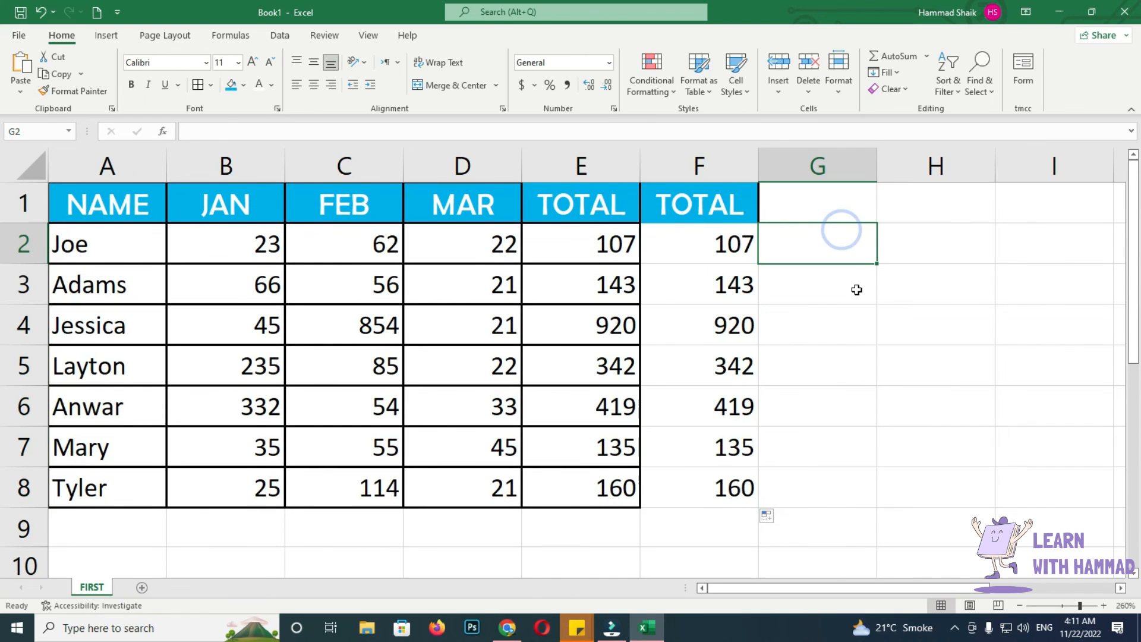
{"action": "type", "text": "="}
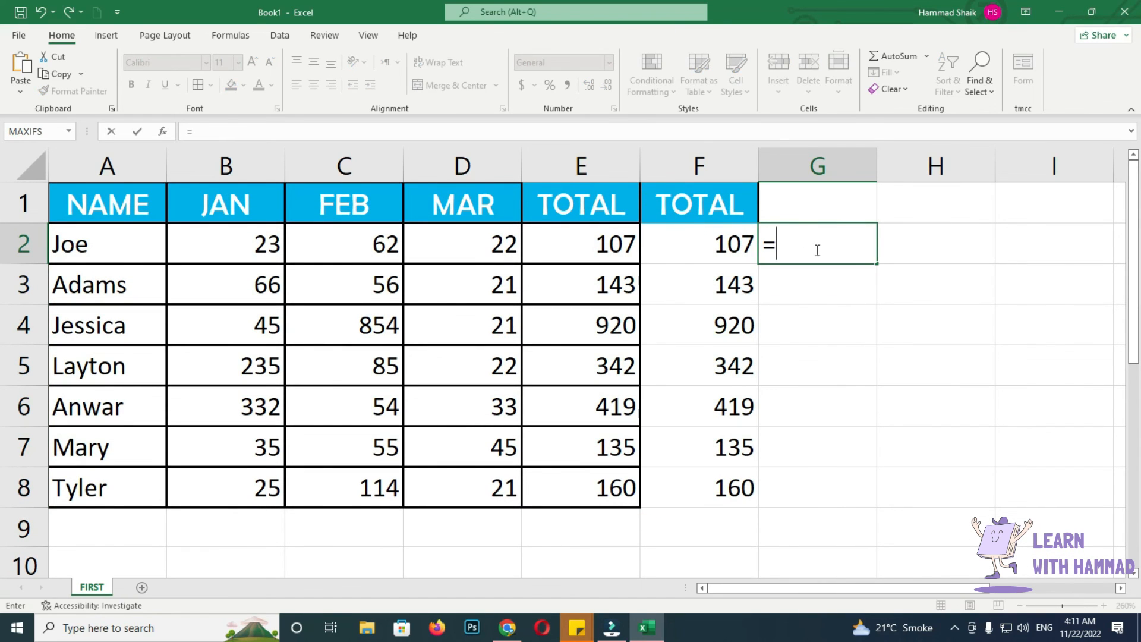
{"action": "left_click", "coordinate": [453, 236]}
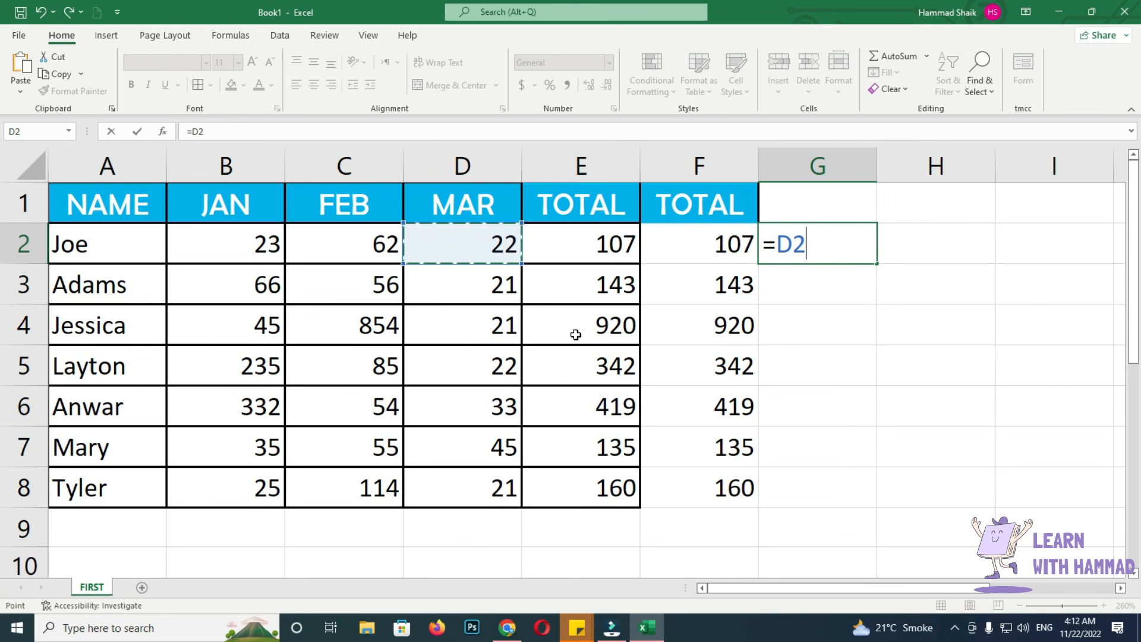
{"action": "type", "text": "-"}
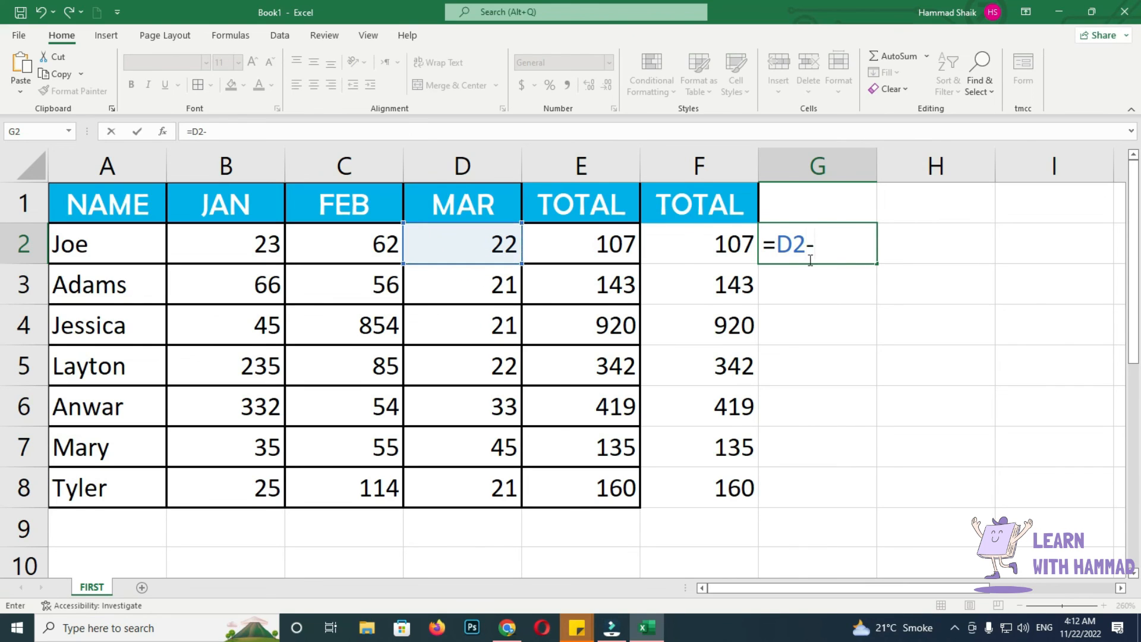
{"action": "left_click", "coordinate": [816, 242]}
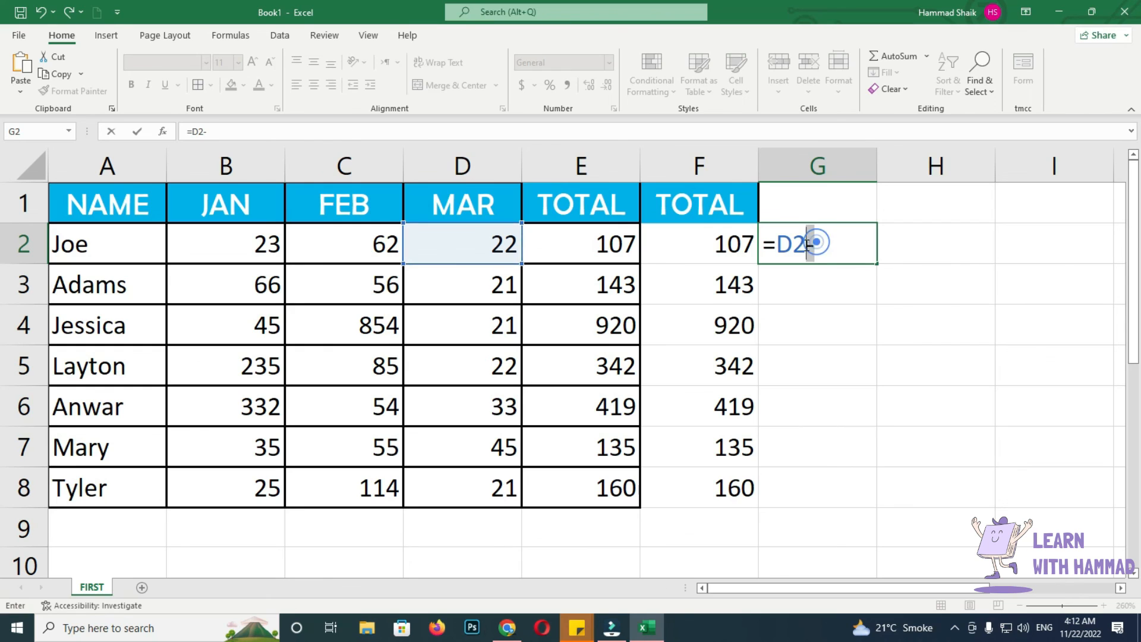
{"action": "left_click", "coordinate": [573, 246]}
{"action": "key", "text": "Return"}
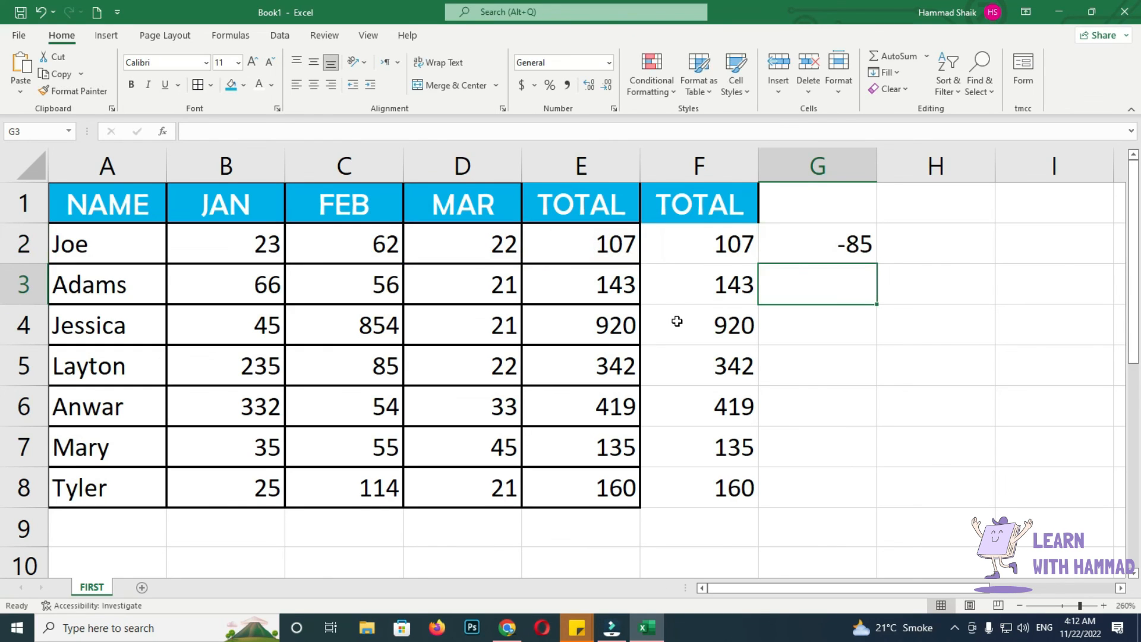
Step: Extend the subtraction formula in G2 to =D2-E2-F2
{"action": "double_click", "coordinate": [800, 252]}
{"action": "left_click", "coordinate": [856, 245]}
{"action": "type", "text": "-"}
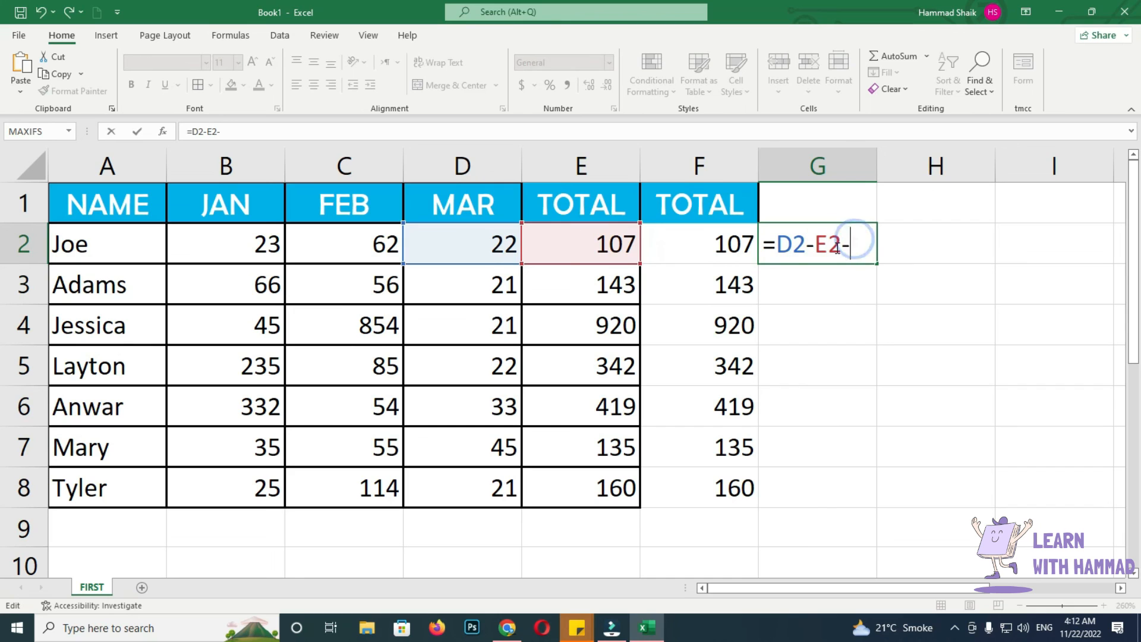
{"action": "left_click", "coordinate": [690, 246]}
{"action": "key", "text": "Return"}
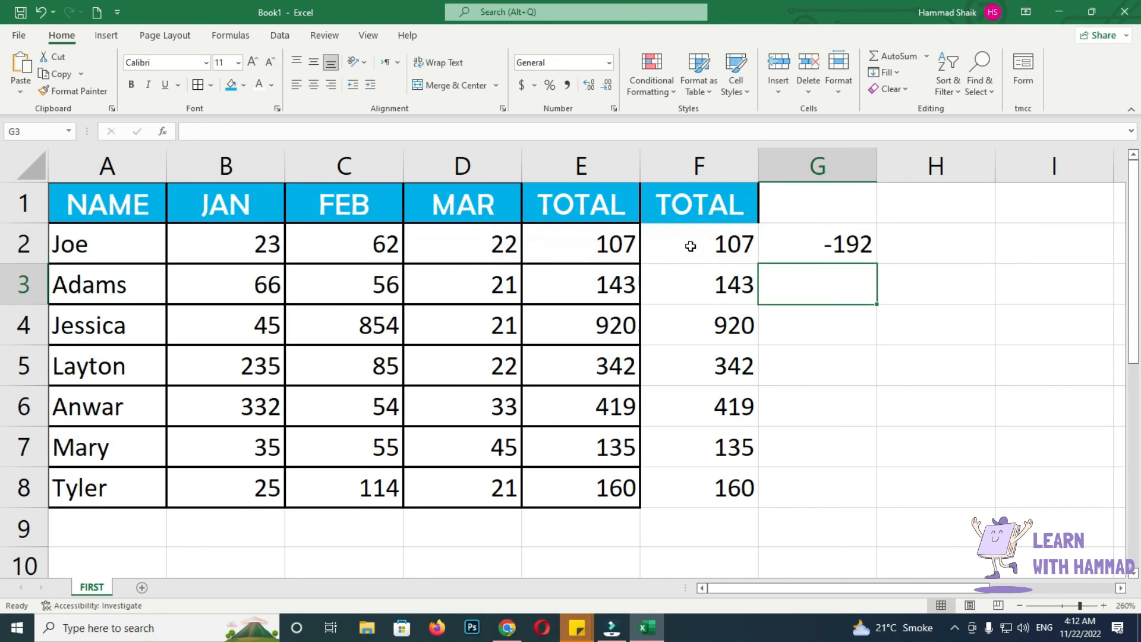
Step: Enter the multiplication formula =E2*D2 in cell H2
{"action": "left_click", "coordinate": [913, 226]}
{"action": "type", "text": "="}
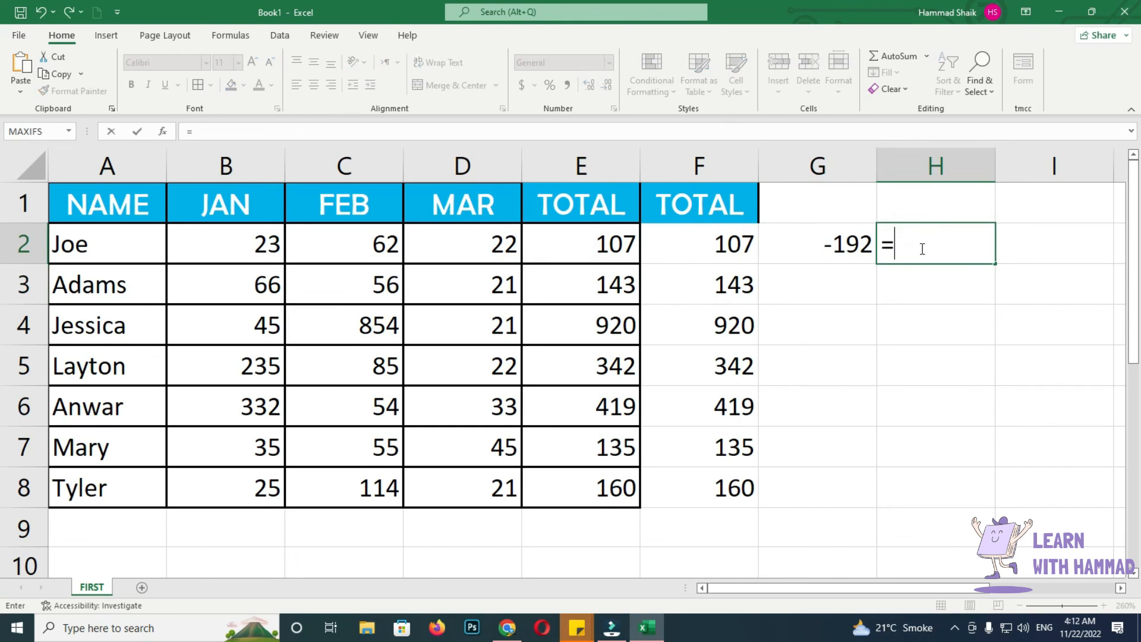
{"action": "left_click", "coordinate": [569, 242]}
{"action": "type", "text": "*"}
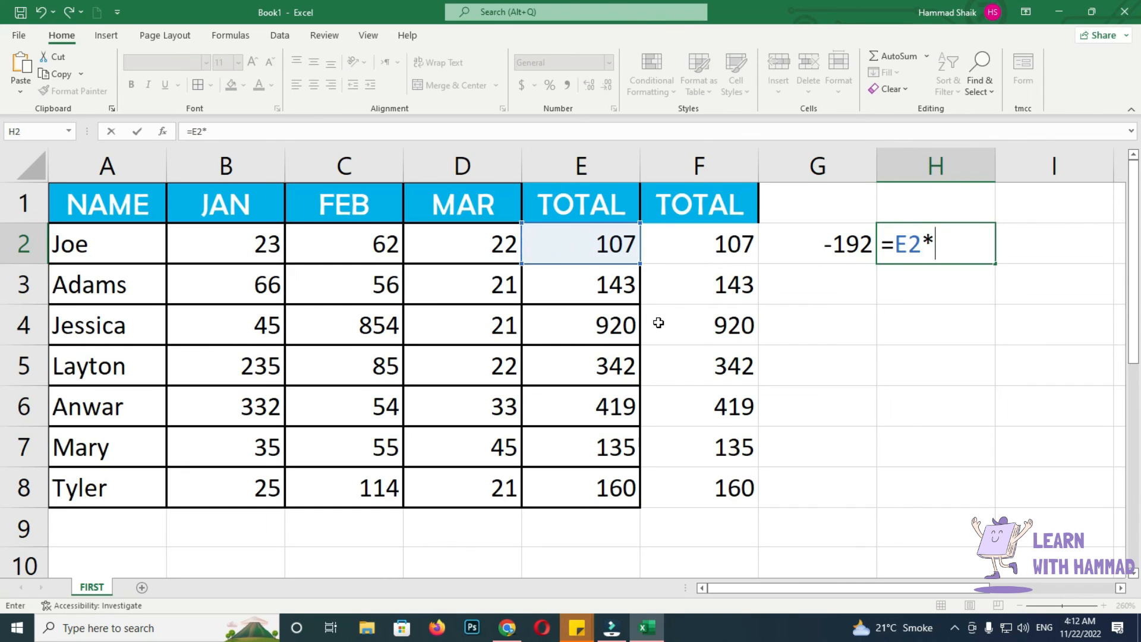
{"action": "left_click", "coordinate": [460, 239]}
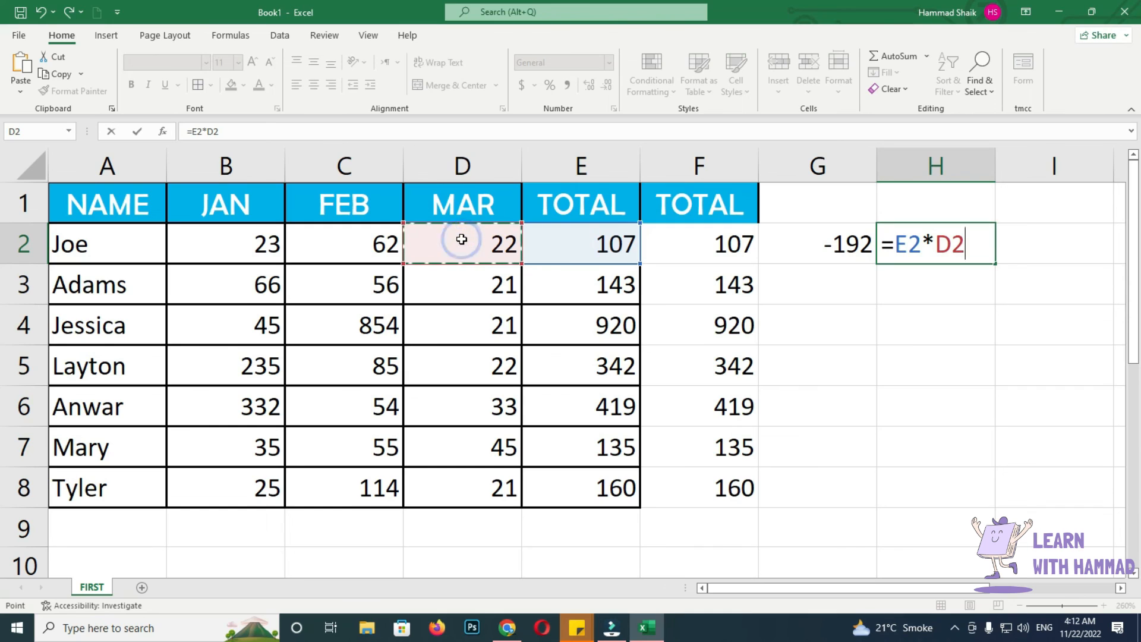
{"action": "type", "text": "*"}
{"action": "left_click", "coordinate": [336, 234]}
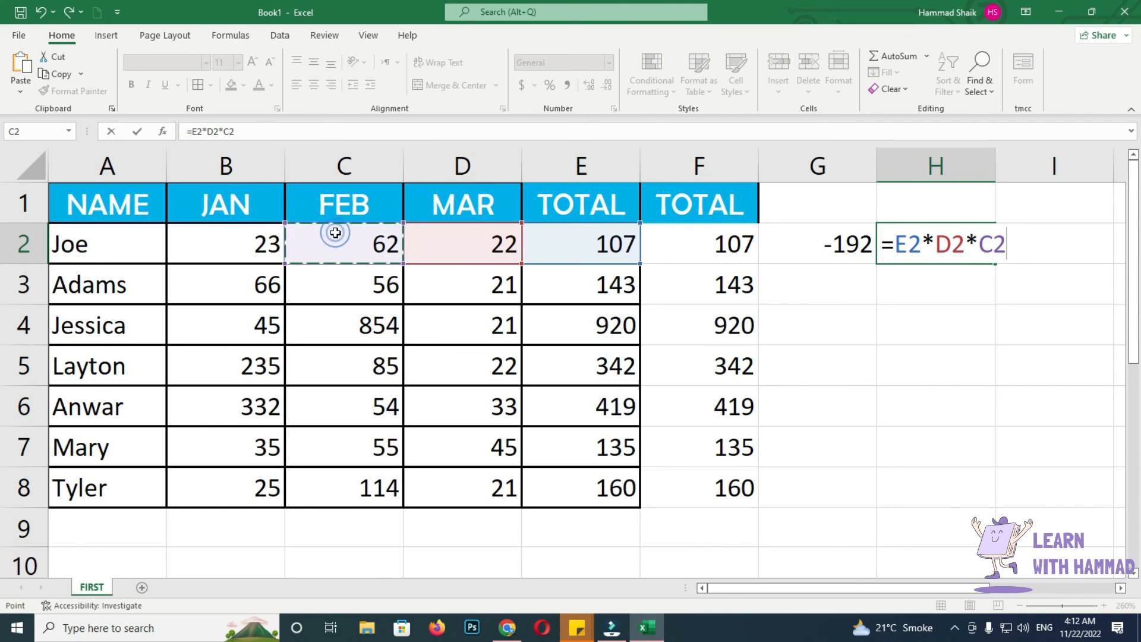
{"action": "key", "text": "BackSpace"}
{"action": "key", "text": "BackSpace"}
{"action": "key", "text": "BackSpace"}
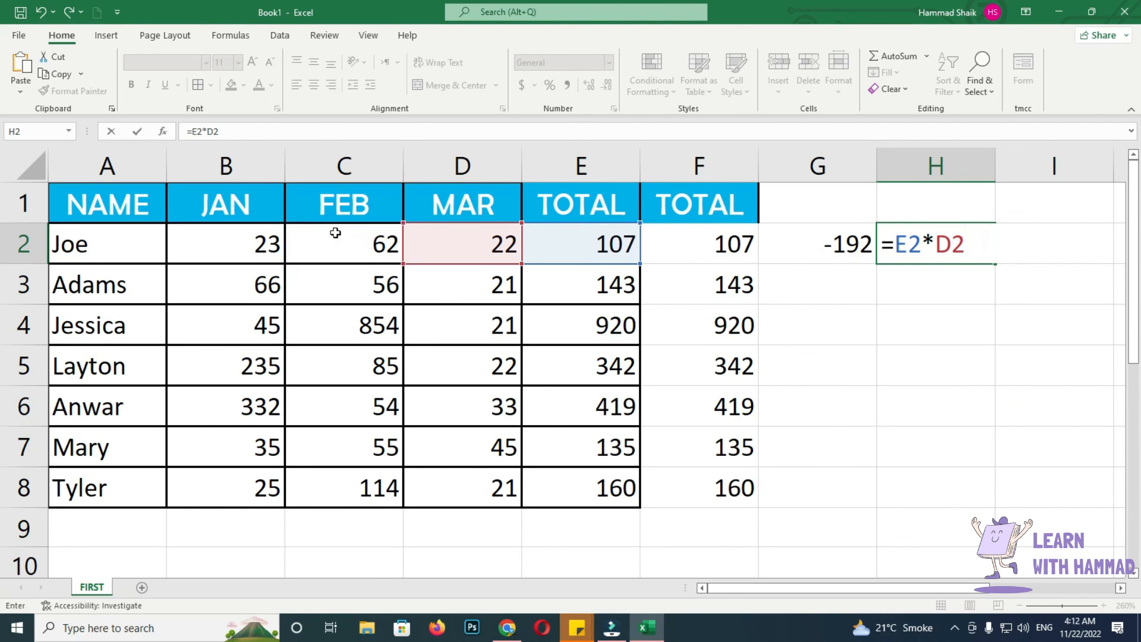
{"action": "key", "text": "Return"}
{"action": "left_click", "coordinate": [962, 253]}
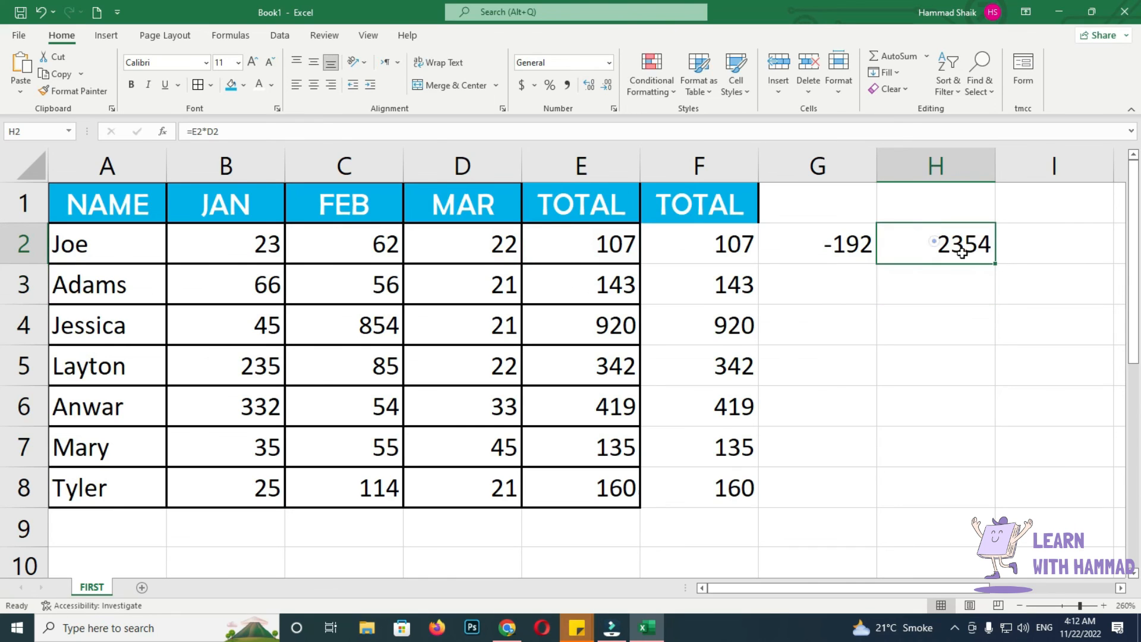
Step: Enter the division formula =H2/G2 in cell I2
{"action": "left_click", "coordinate": [1051, 248]}
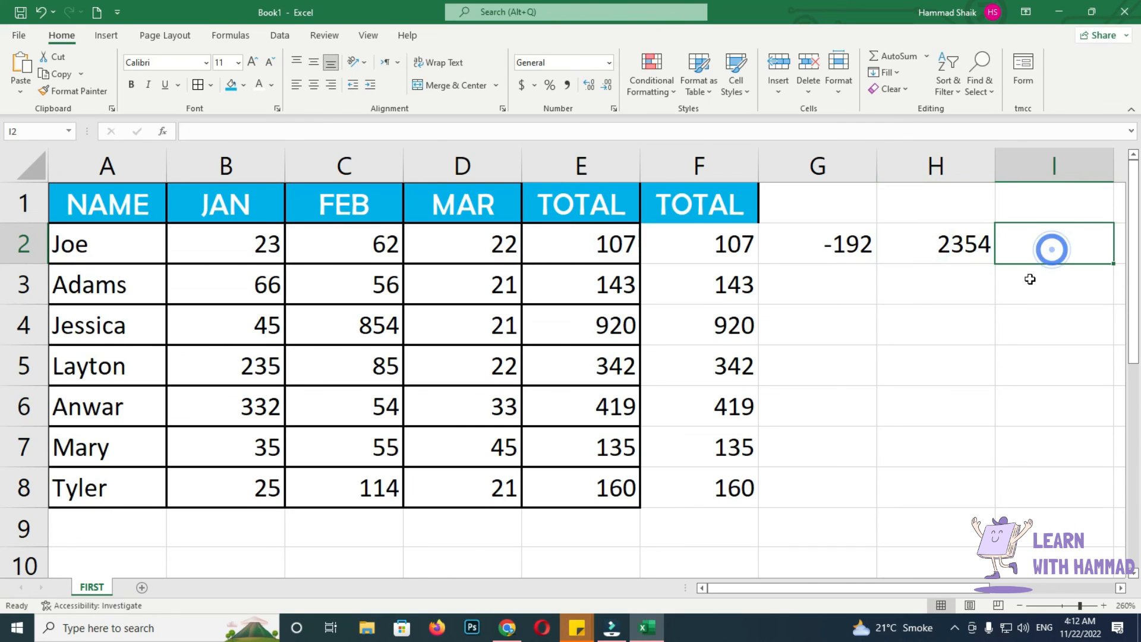
{"action": "type", "text": "="}
{"action": "left_click", "coordinate": [919, 243]}
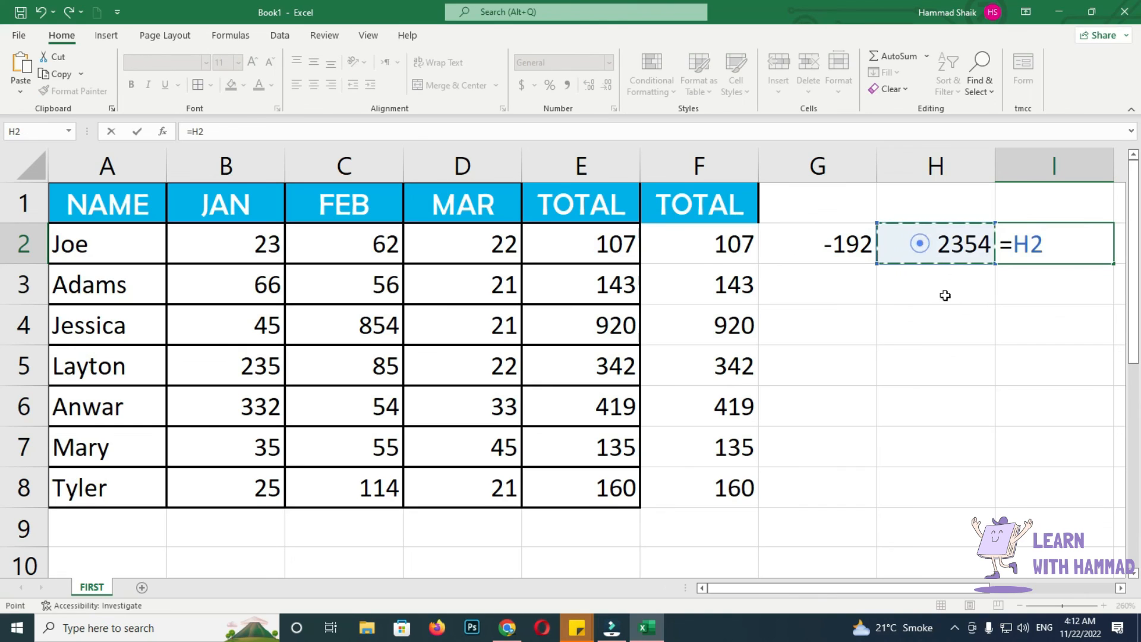
{"action": "type", "text": "/"}
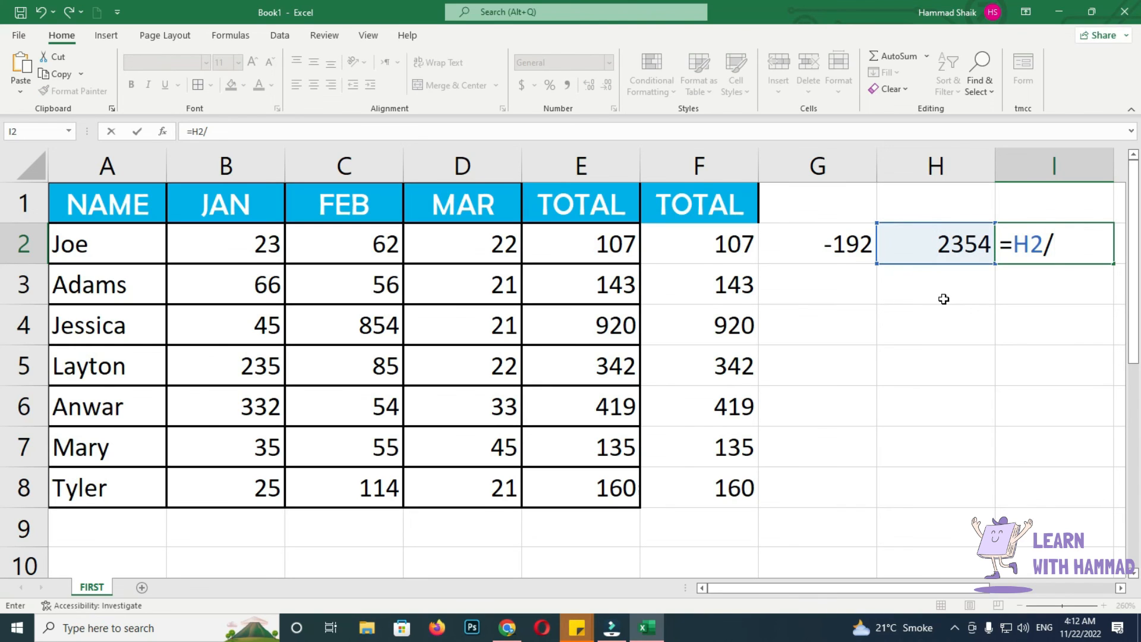
{"action": "left_click", "coordinate": [848, 250]}
{"action": "key", "text": "Return"}
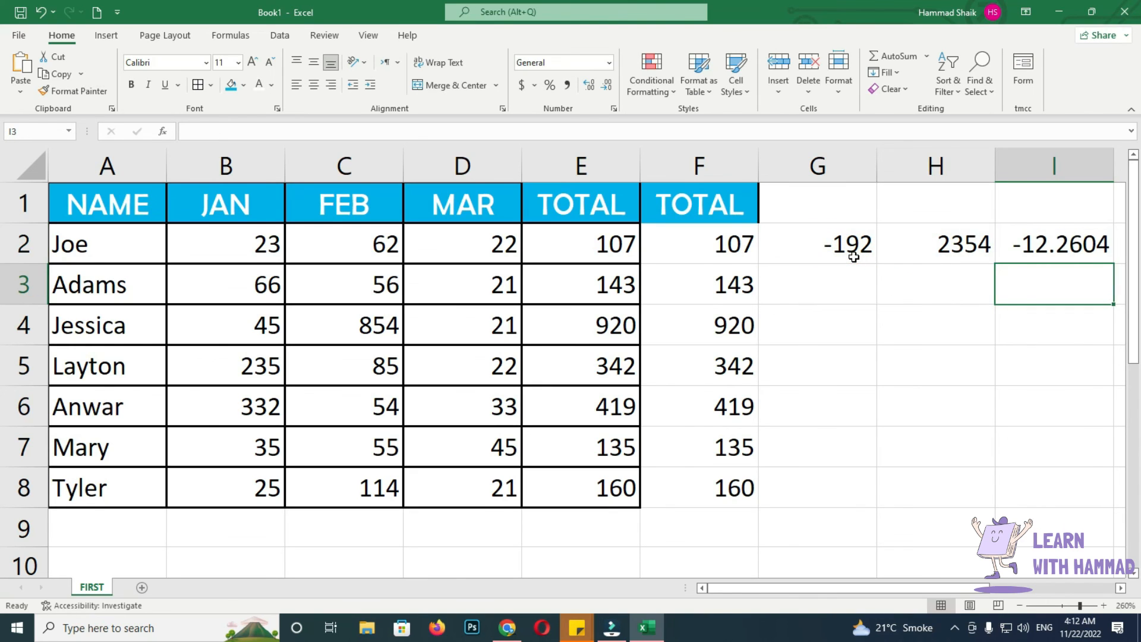